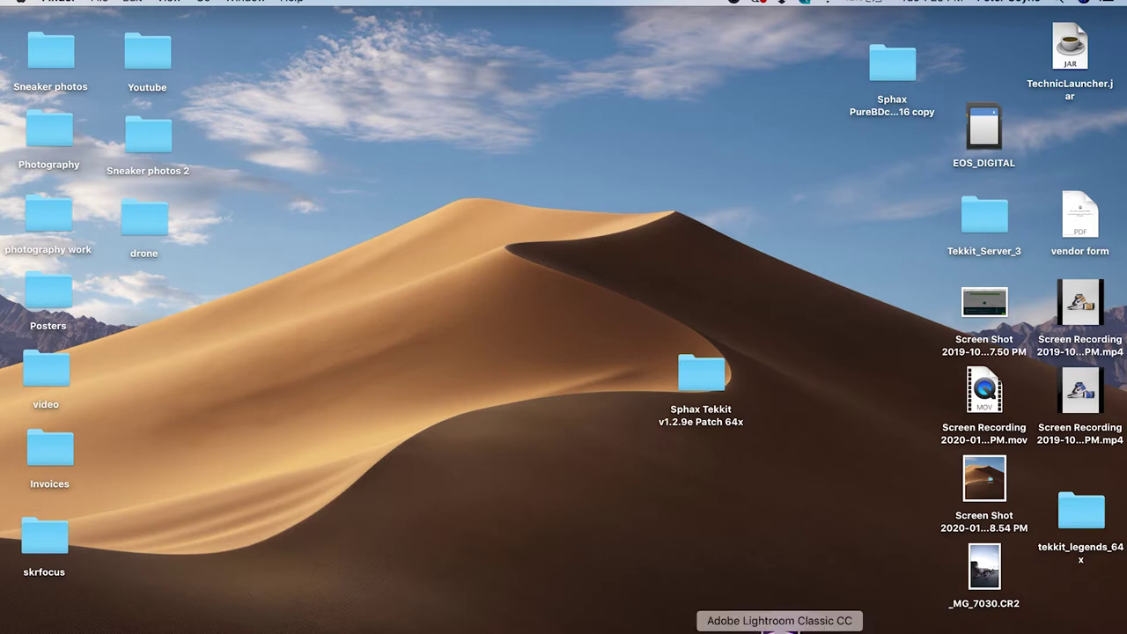
# - Launch Lightroom Classic full screen and start a File > Import
pyautogui.click(780, 628)
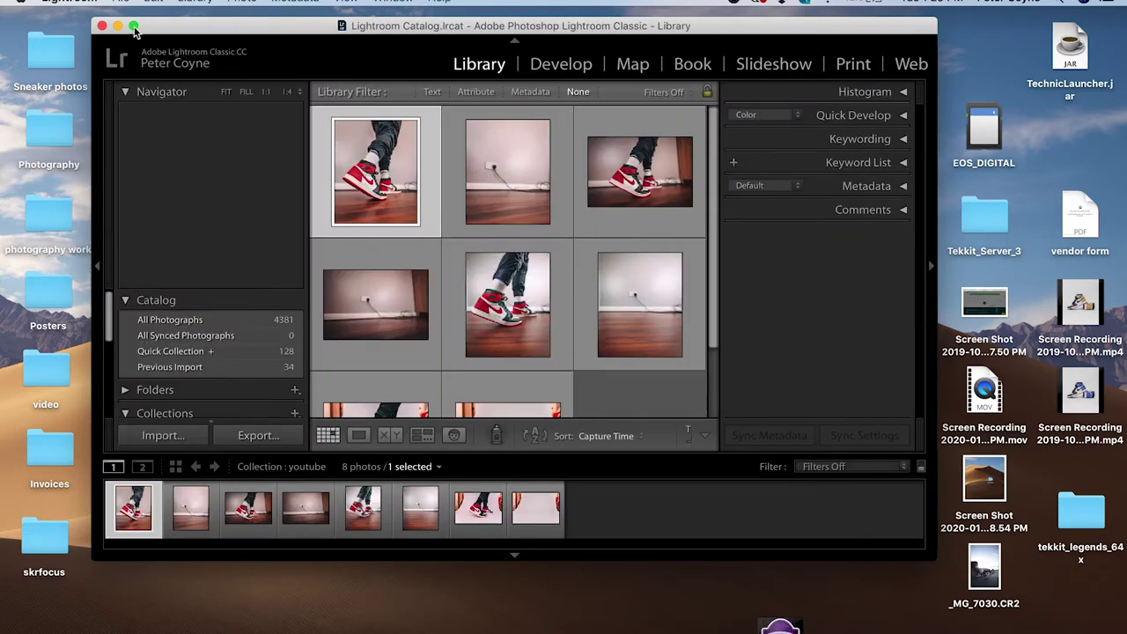
pyautogui.click(133, 26)
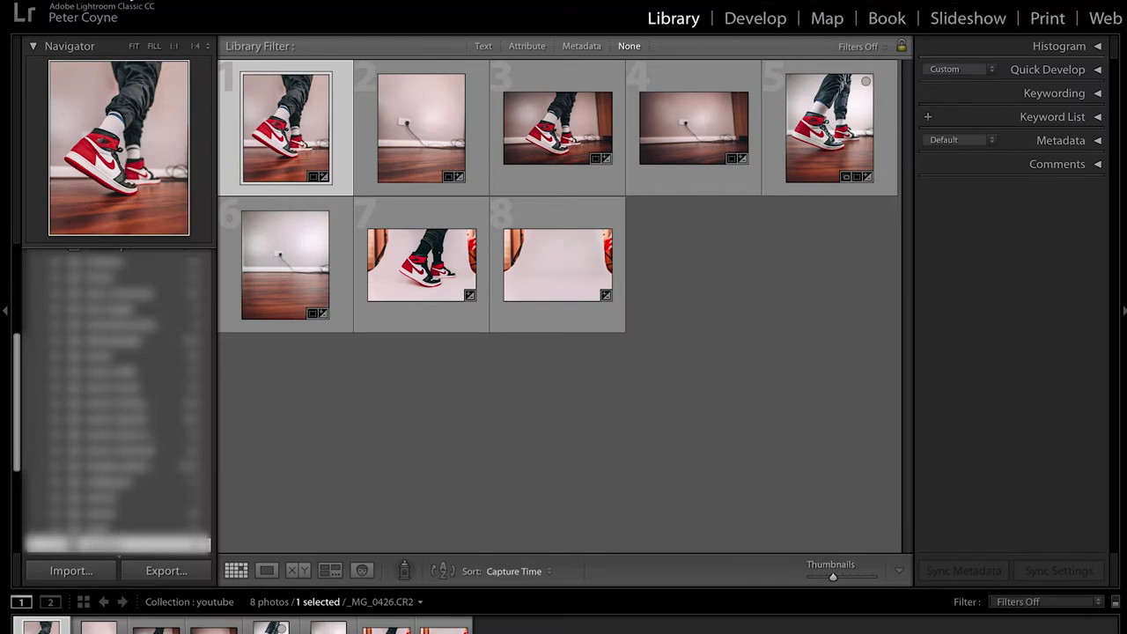
pyautogui.click(123, 2)
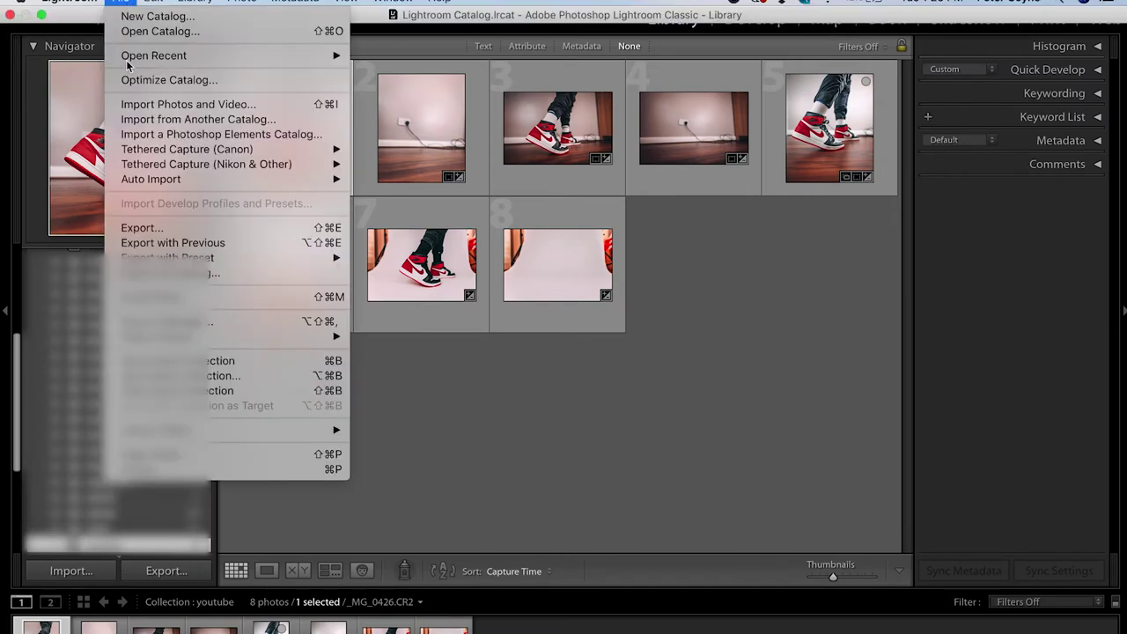
pyautogui.click(184, 104)
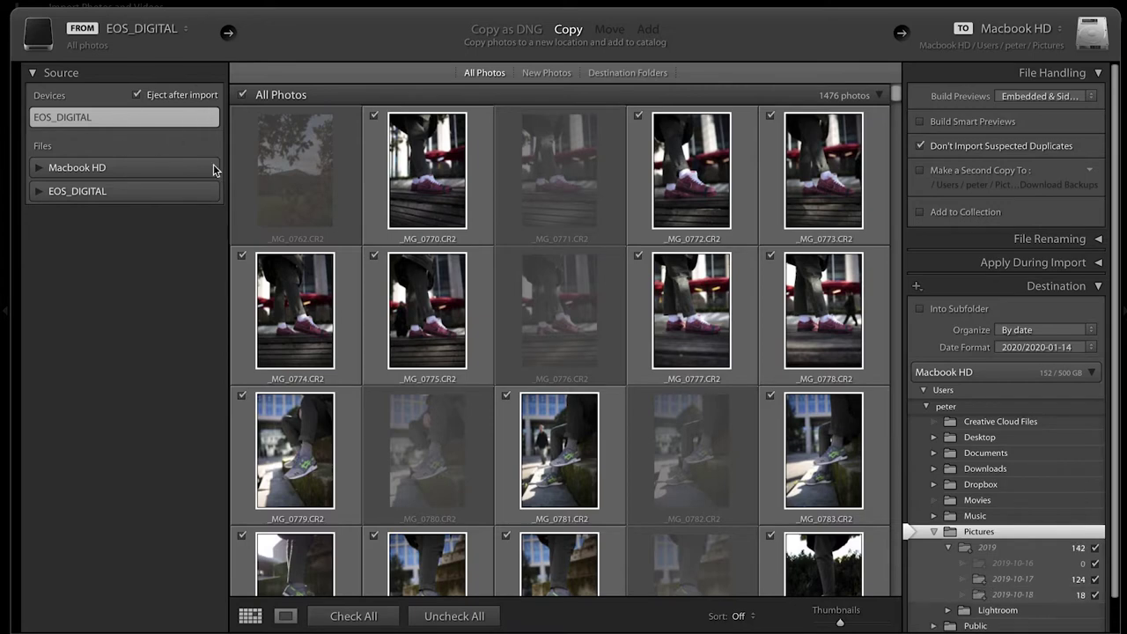
# - Choose the user's Desktop folder under Macbook HD > Users as the import source
pyautogui.click(85, 166)
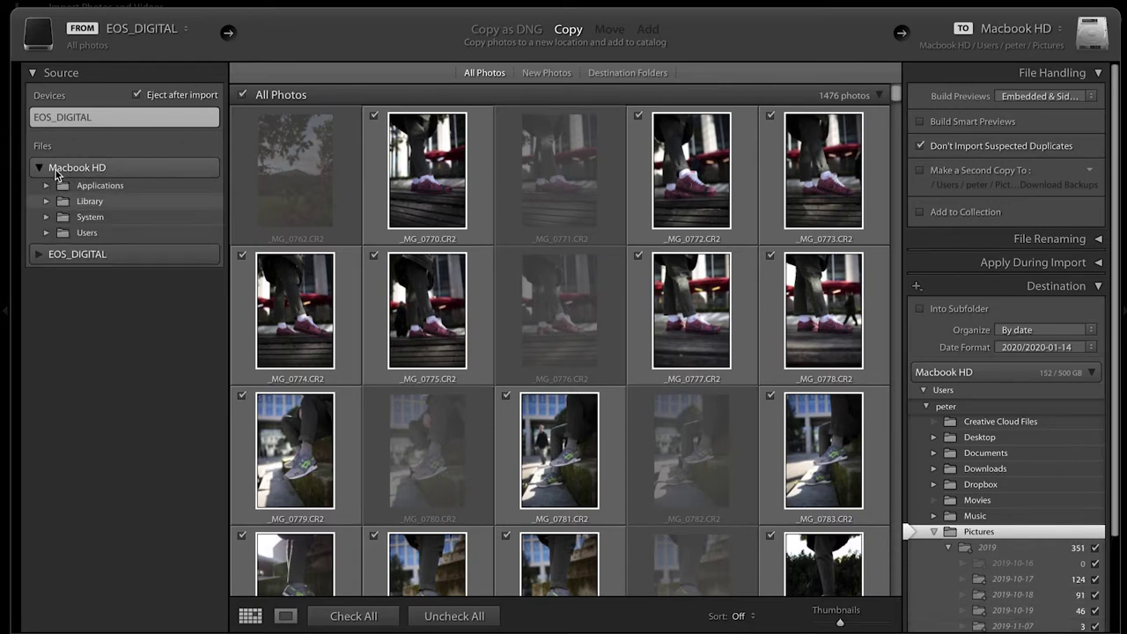
pyautogui.click(48, 233)
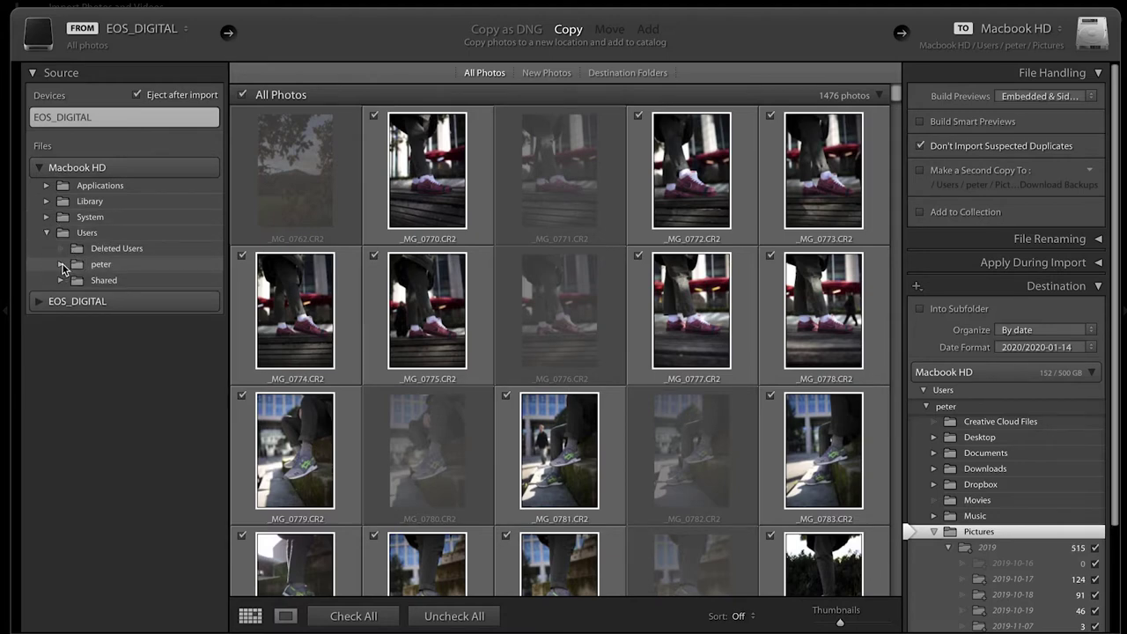
pyautogui.click(61, 264)
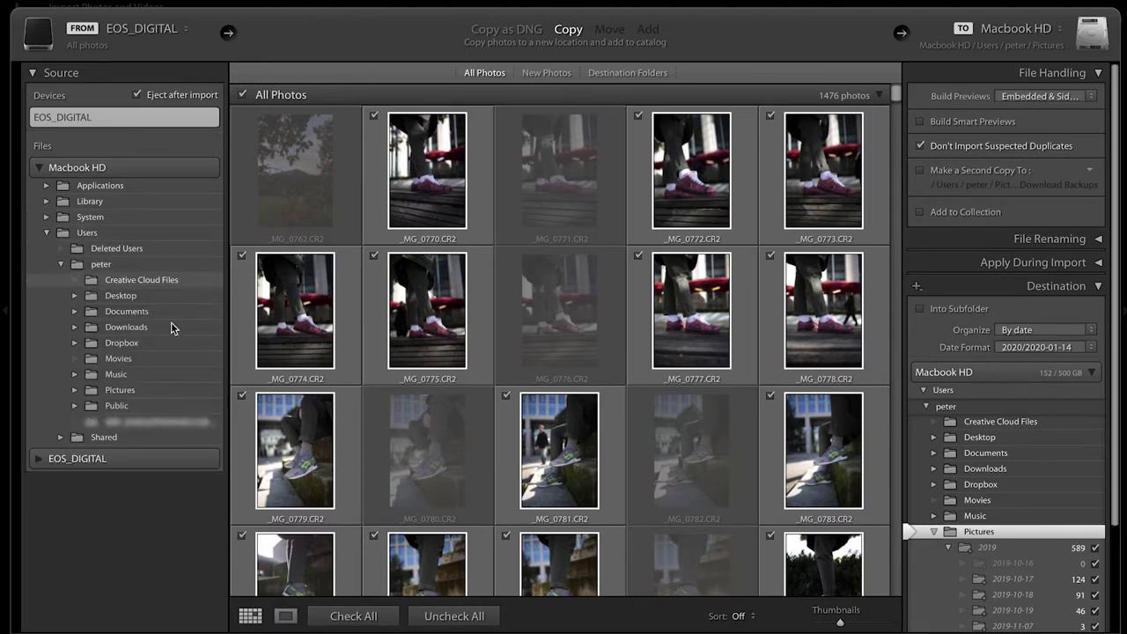
pyautogui.click(91, 299)
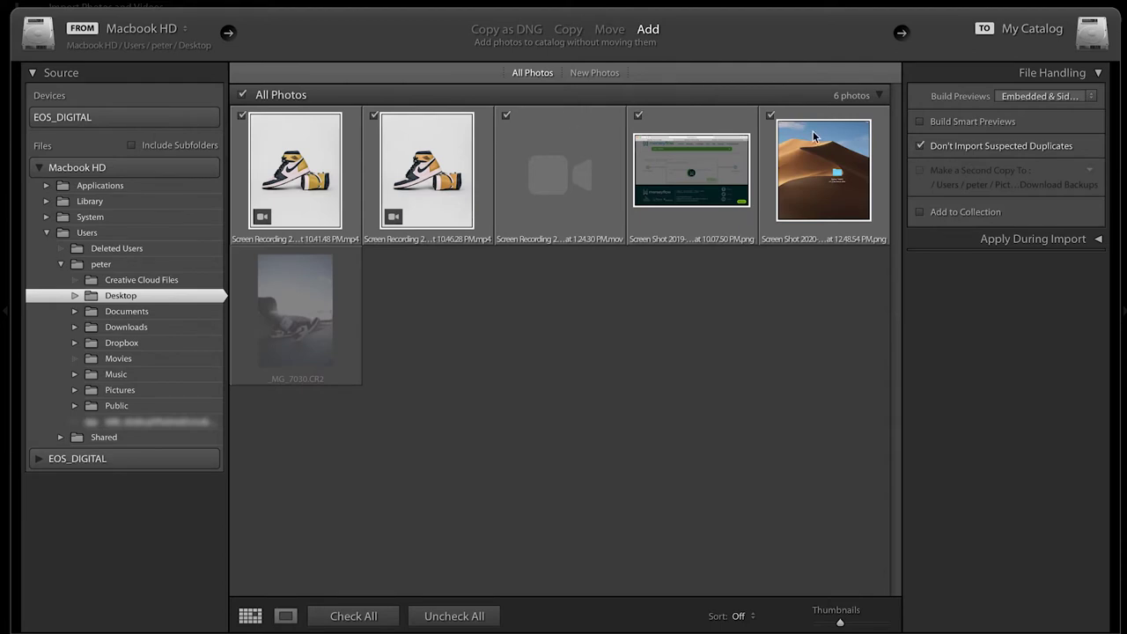
# - Allow suspected duplicates and select only _MG_7030.CR2 for import
pyautogui.click(921, 146)
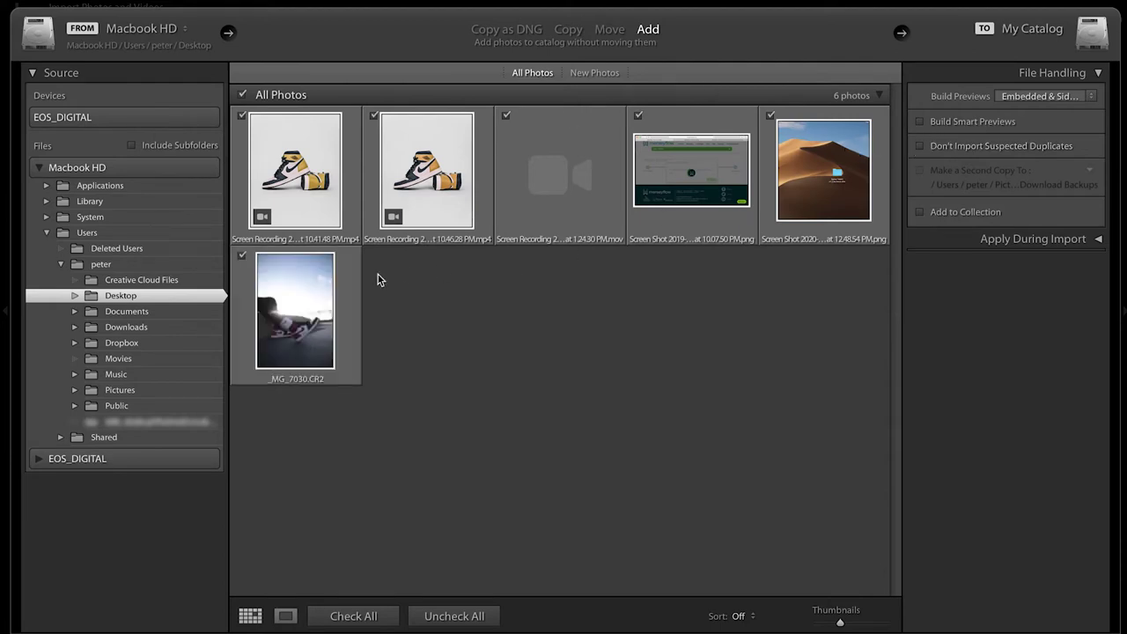
pyautogui.click(243, 96)
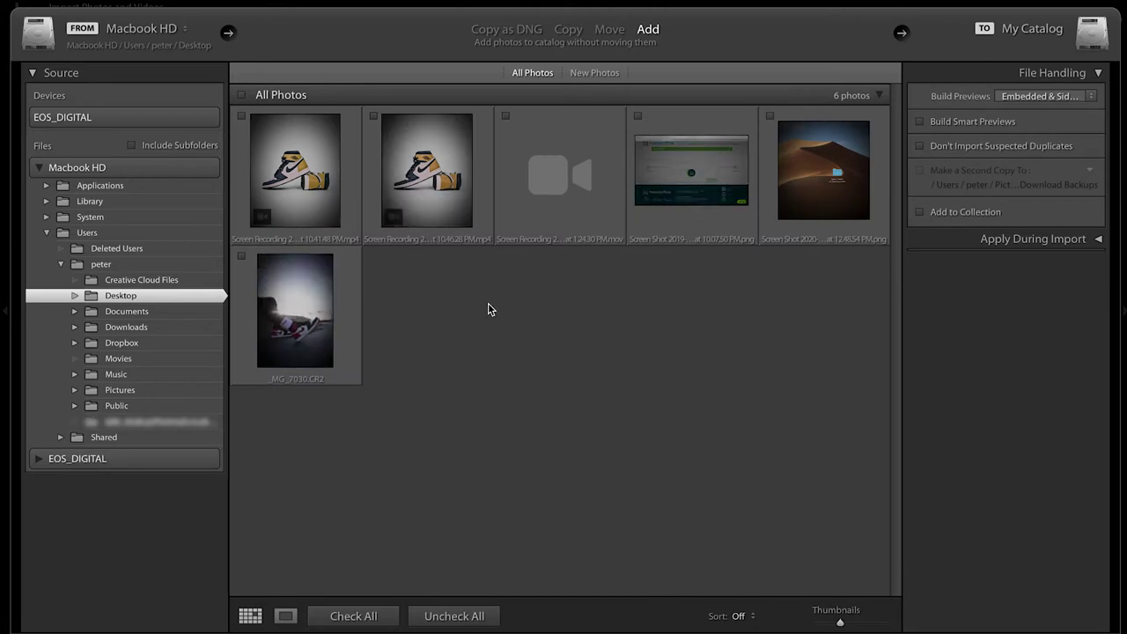
pyautogui.click(241, 257)
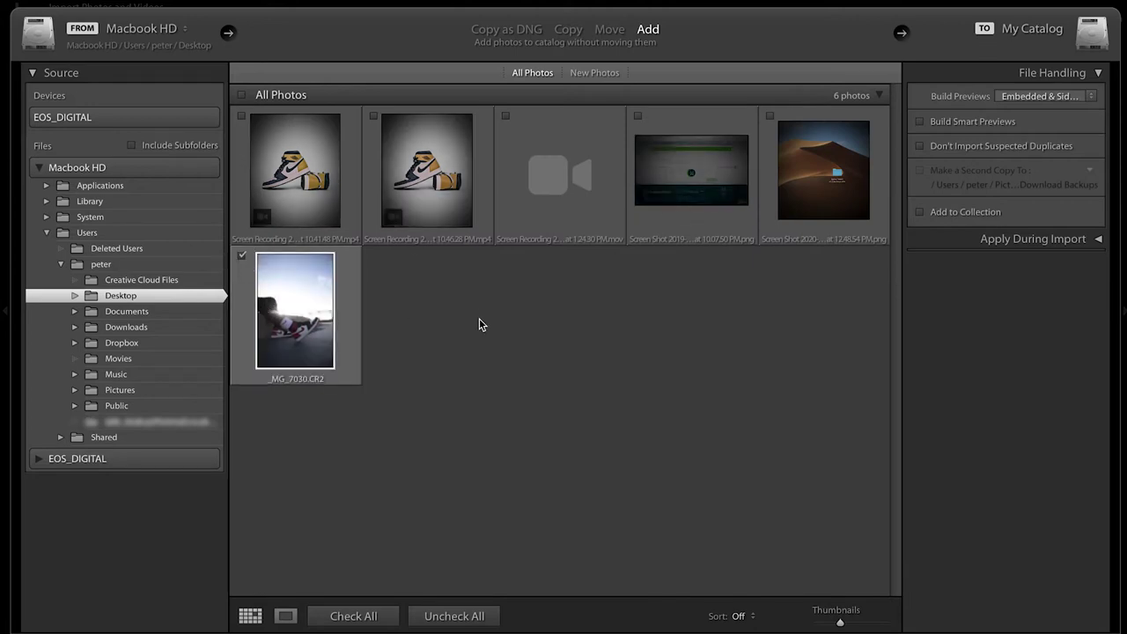
# - Enable Add to Collection and create a new collection named 'test'
pyautogui.click(921, 213)
pyautogui.click(1090, 214)
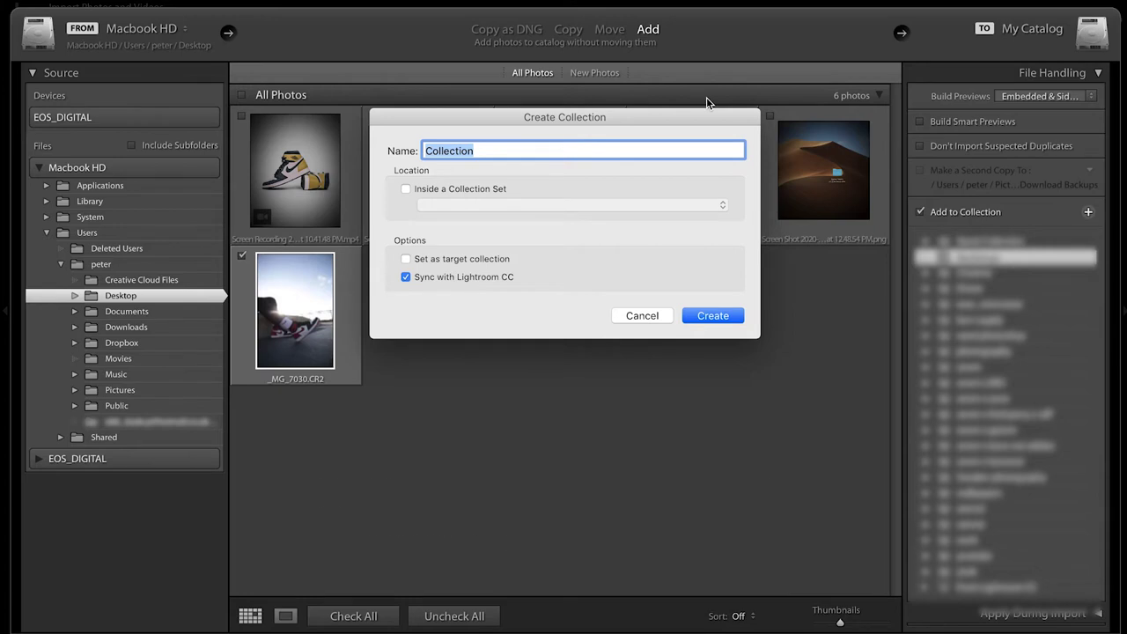
pyautogui.write('test')
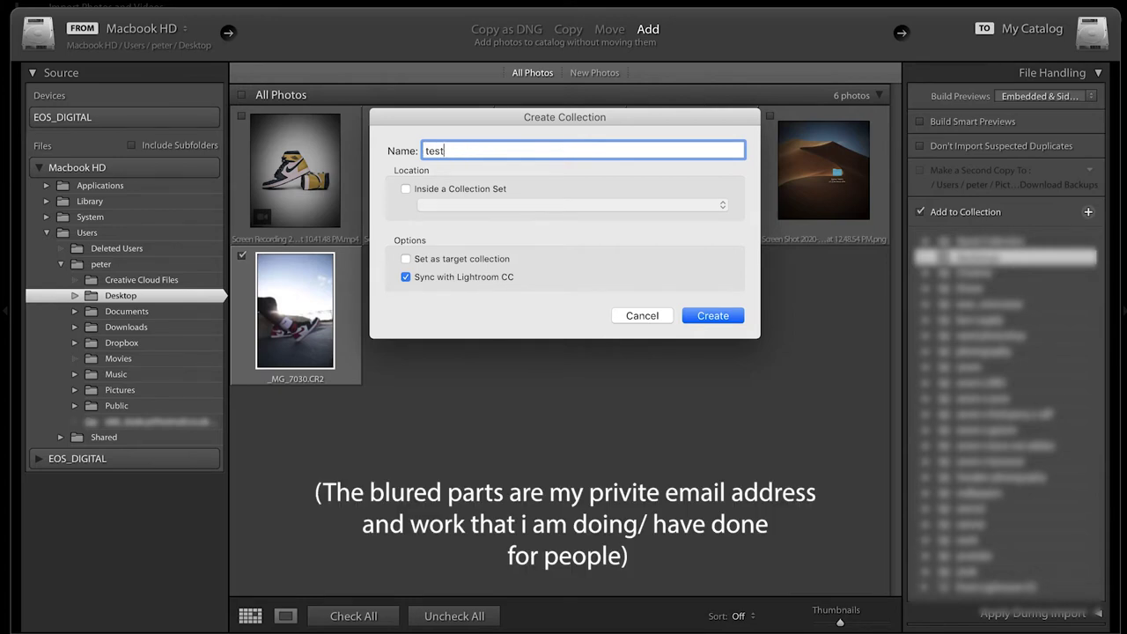
pyautogui.click(699, 319)
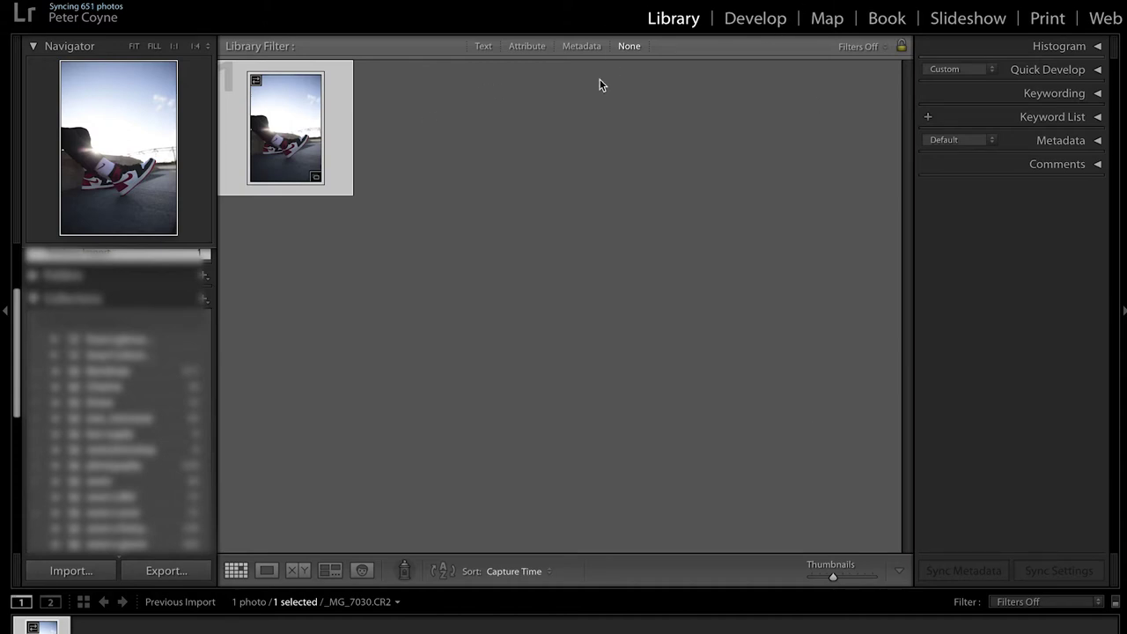
# - Preview _MG_7030.CR2, return to the grid, and open it in the Develop module
pyautogui.doubleClick(313, 124)
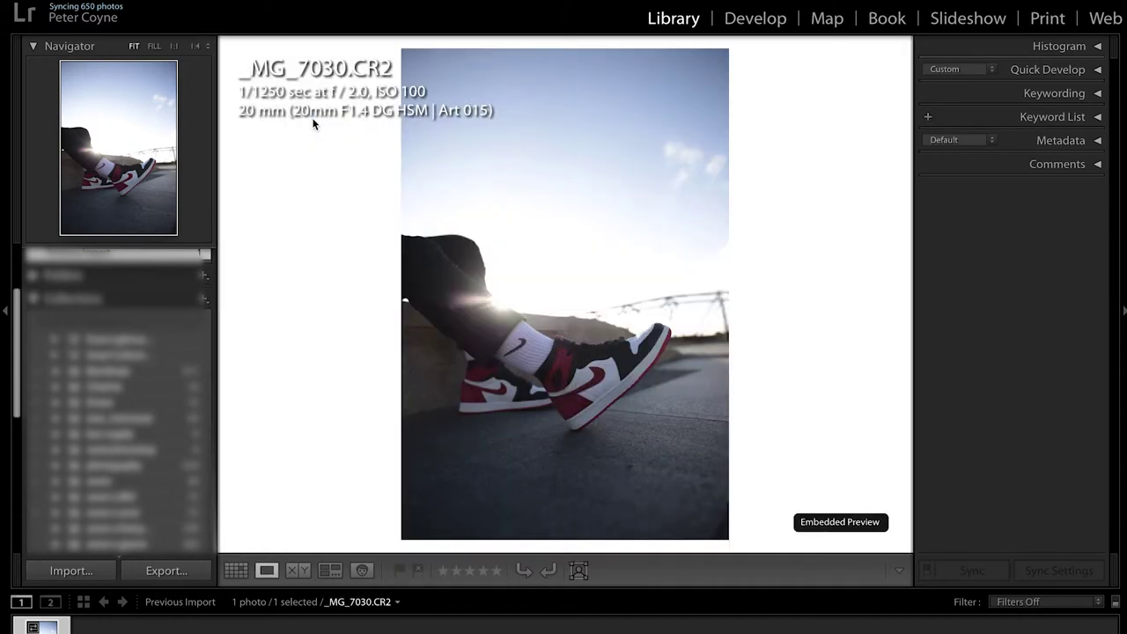
pyautogui.doubleClick(539, 207)
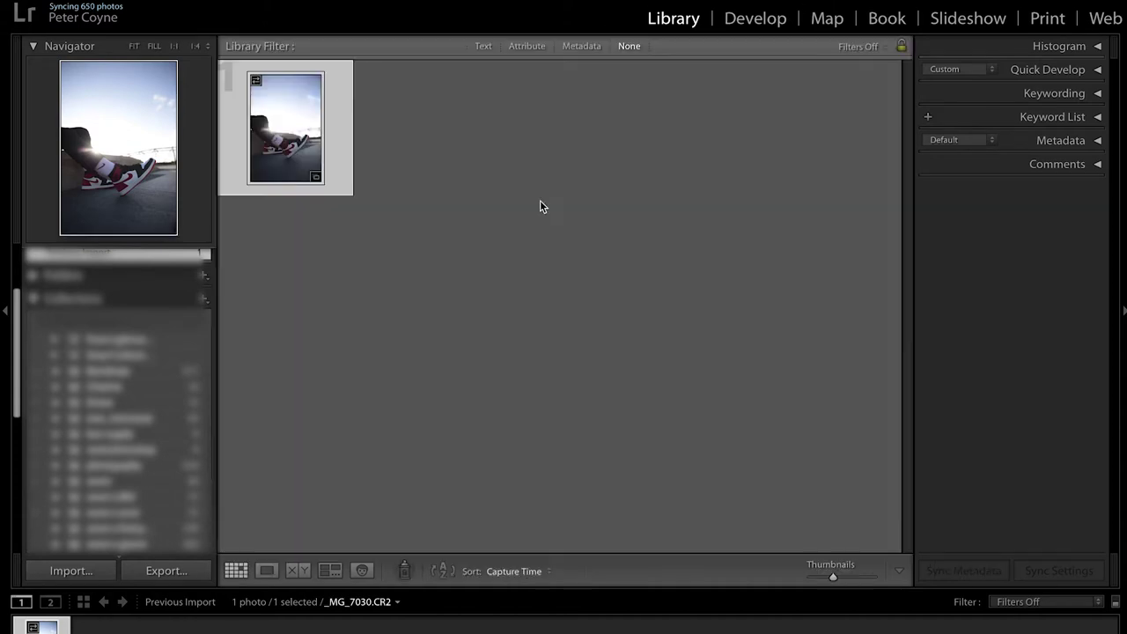
pyautogui.click(756, 19)
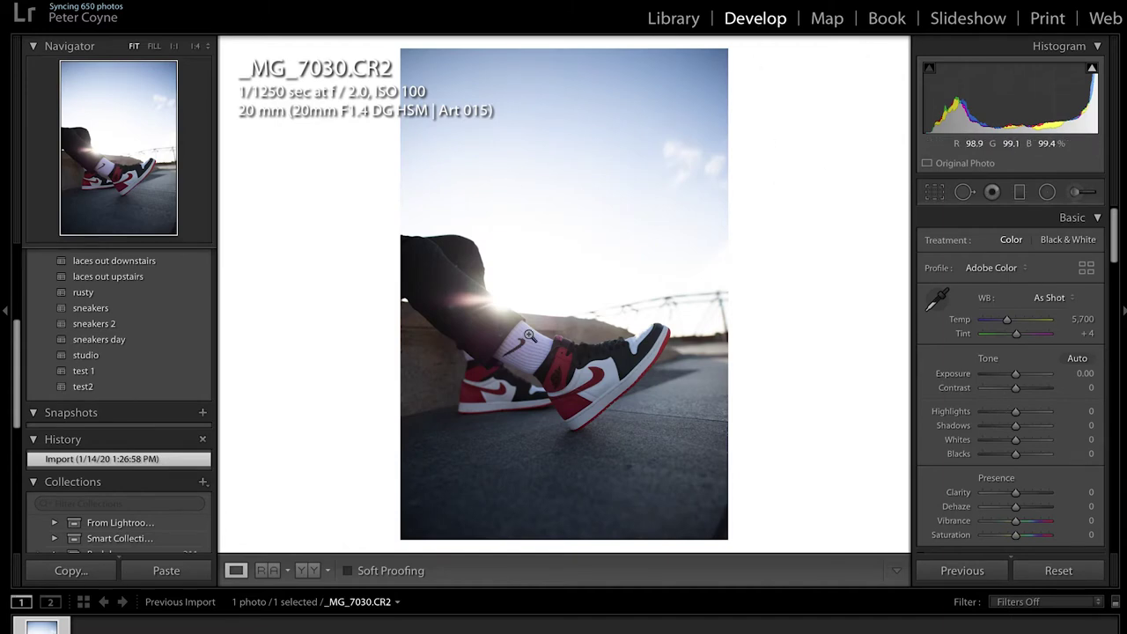
pyautogui.click(934, 193)
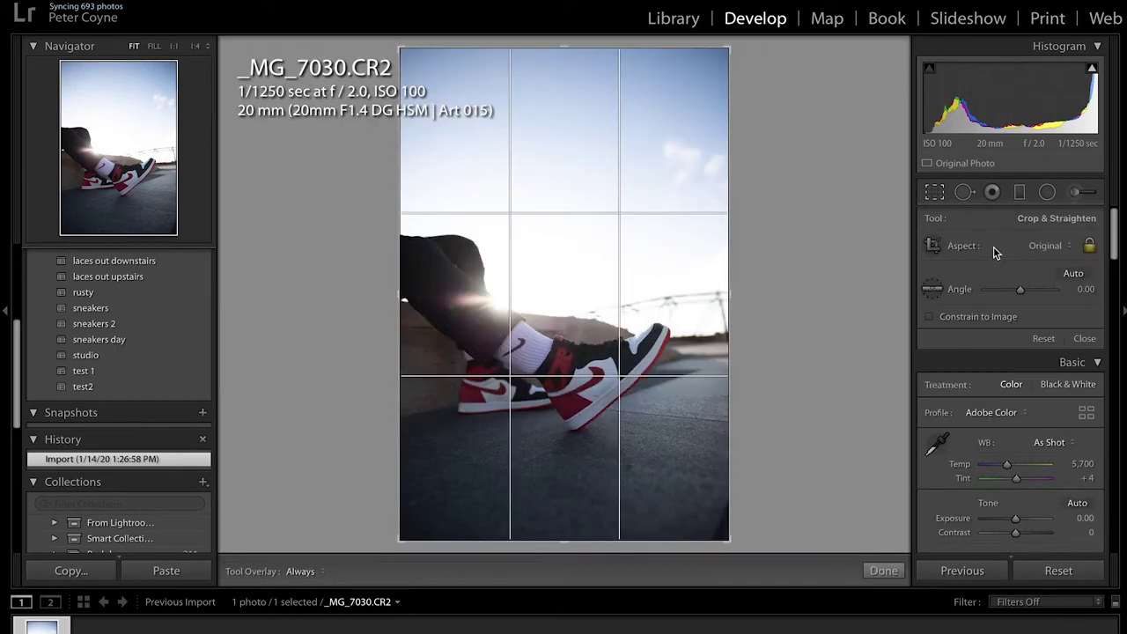
# - Crop the photo to a 4 x 5 aspect ratio and apply it
pyautogui.click(1048, 247)
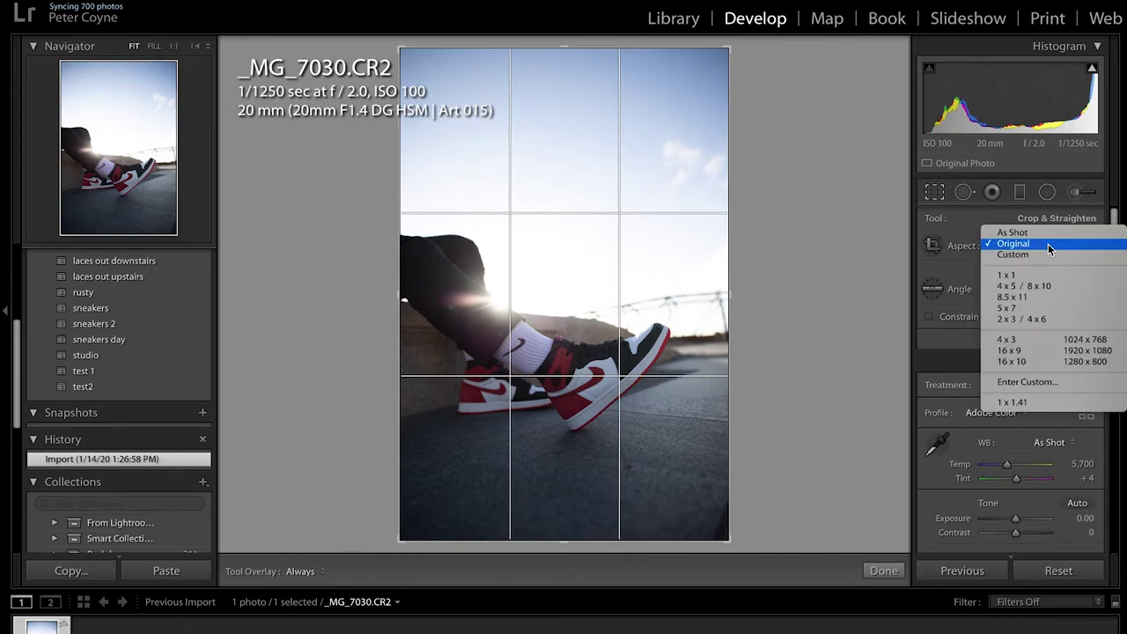
pyautogui.click(1060, 291)
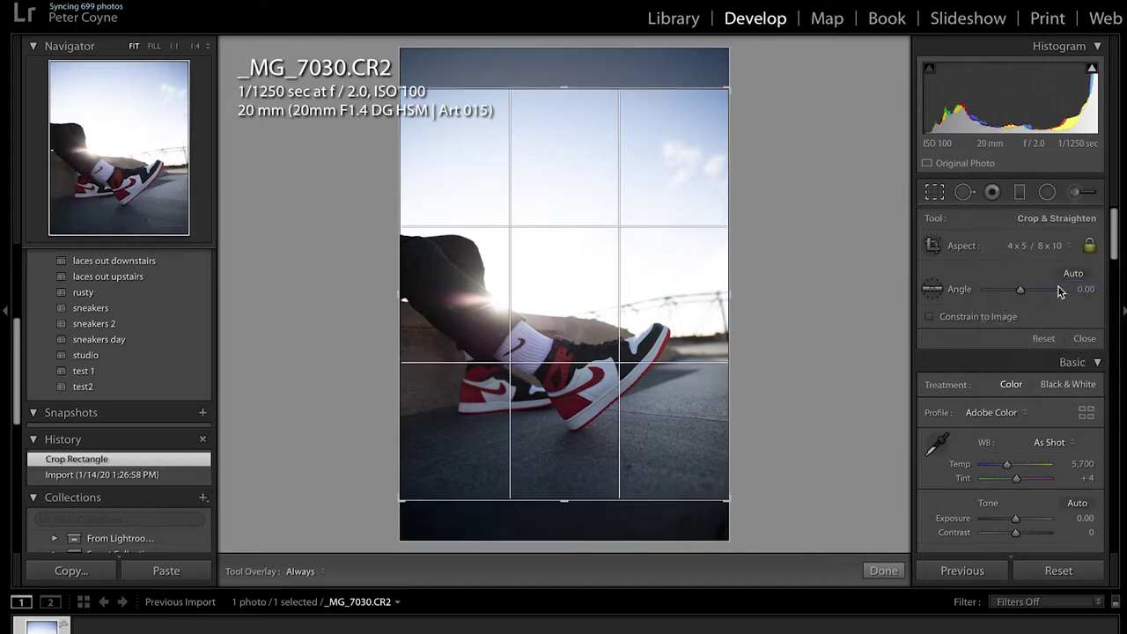
pyautogui.click(936, 194)
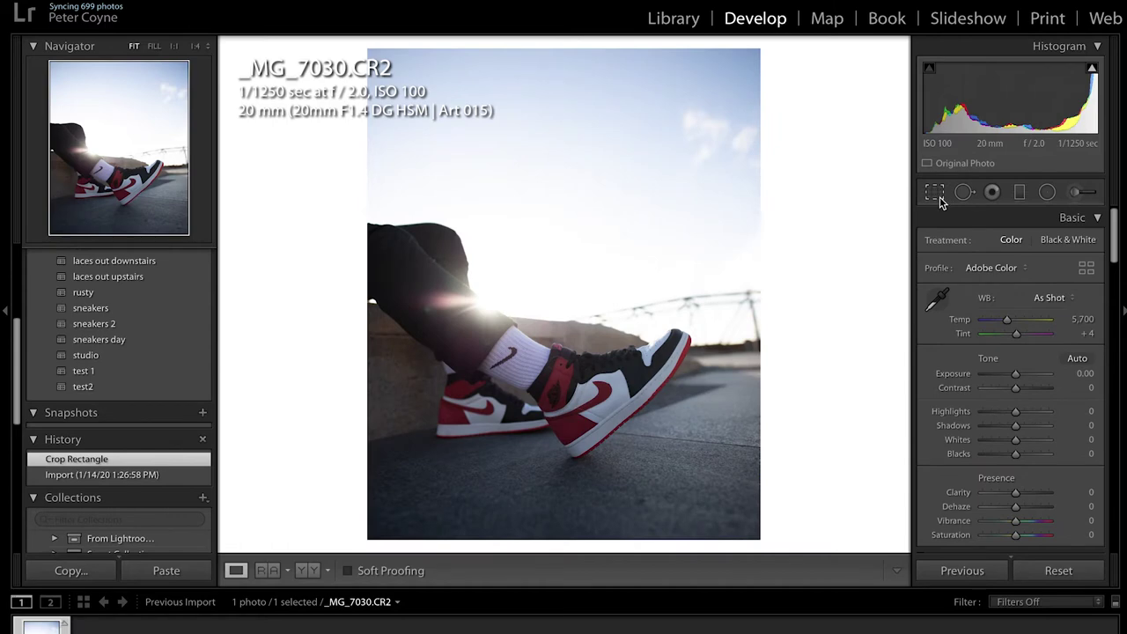
# - Reopen the crop, try a square 1 x 1 crop and shift the photo upward
pyautogui.click(940, 197)
pyautogui.click(1025, 251)
pyautogui.click(1013, 191)
pyautogui.click(1017, 245)
pyautogui.click(1036, 288)
pyautogui.moveTo(558, 294); pyautogui.dragTo(562, 263)
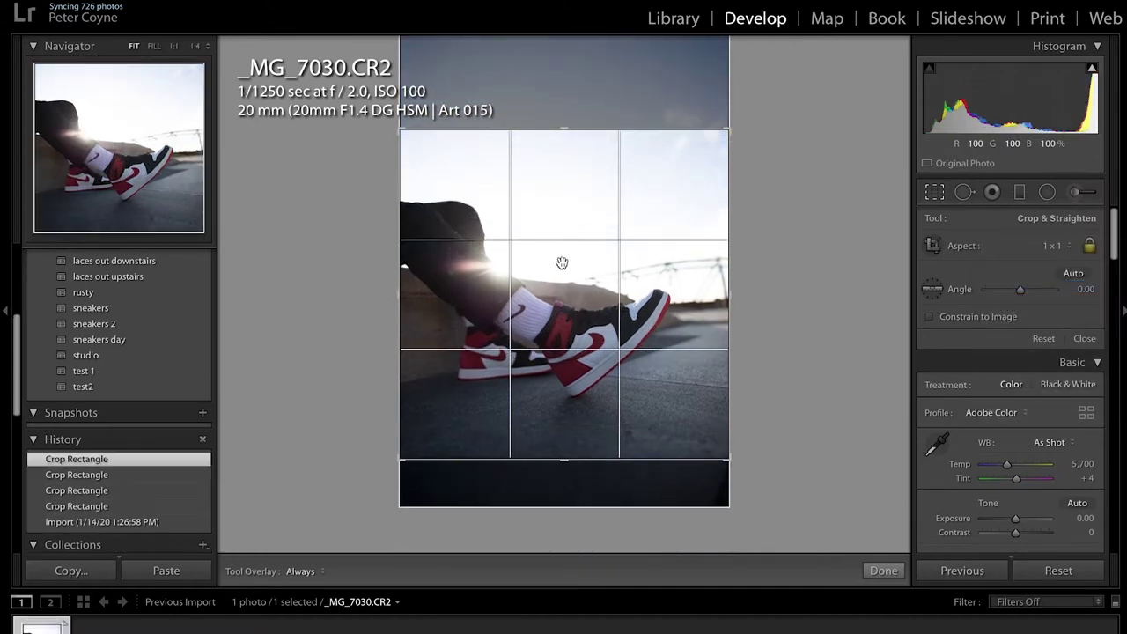
# - Switch back to a 4 x 5 crop, test a slight rotation, then reset the angle to 0.00
pyautogui.click(1050, 250)
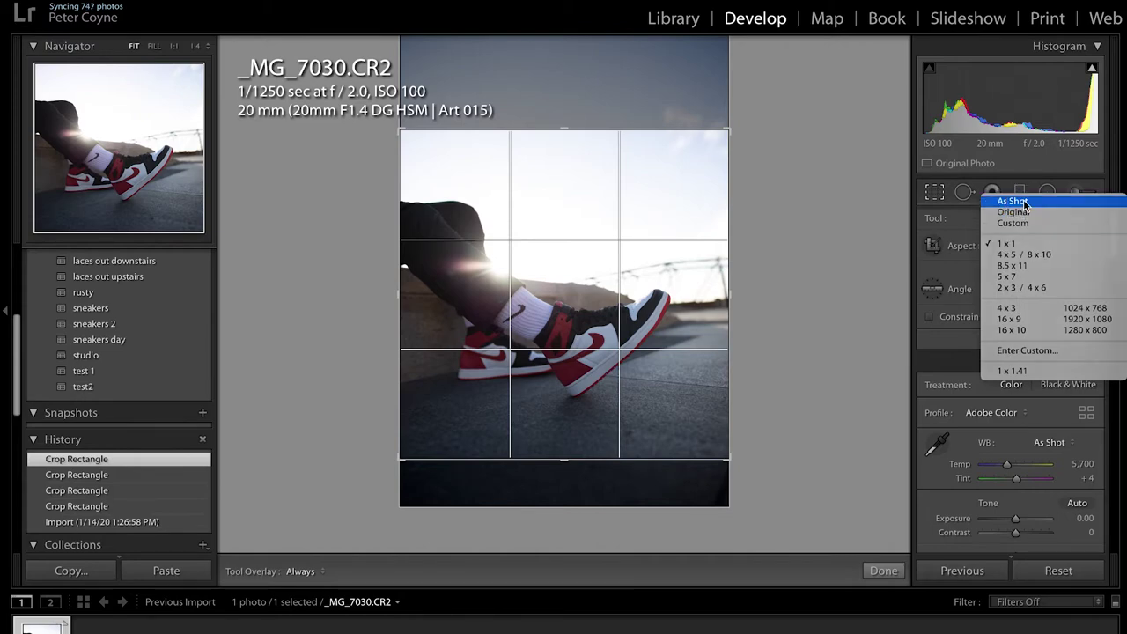
pyautogui.click(1013, 201)
pyautogui.click(1008, 246)
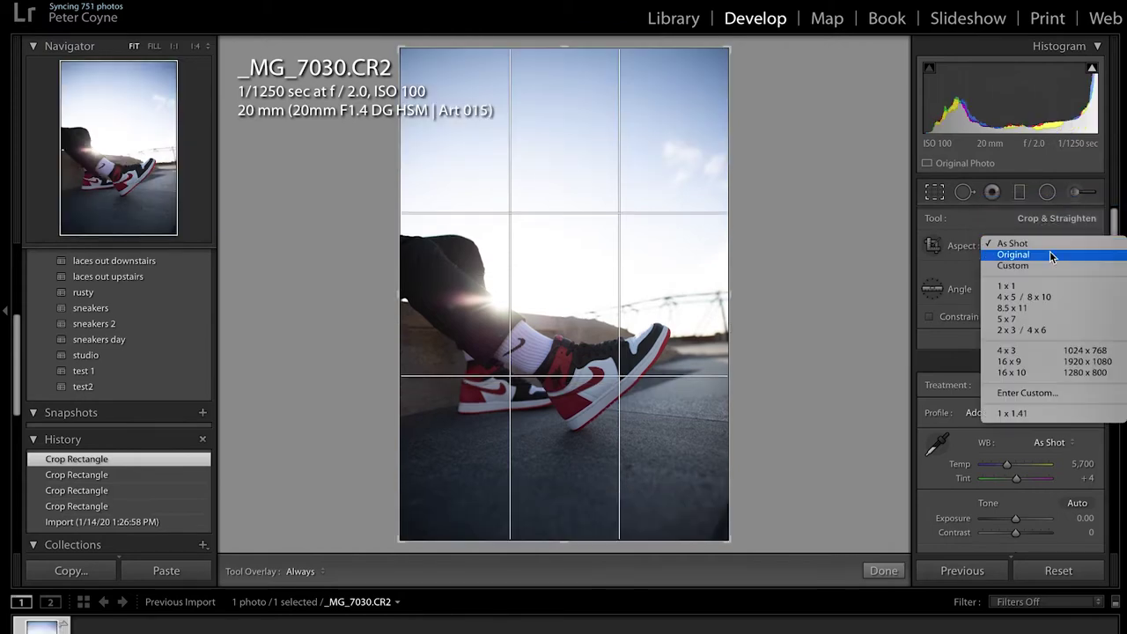
pyautogui.click(1024, 297)
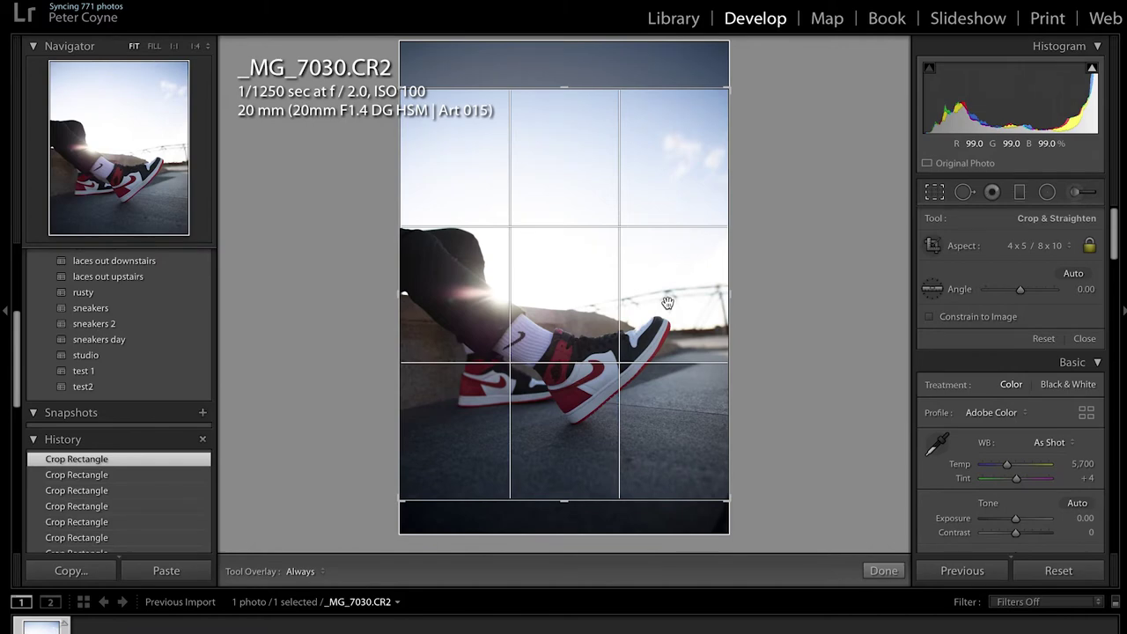
pyautogui.moveTo(749, 329)
pyautogui.mouseDown()
pyautogui.moveTo(758, 305)
pyautogui.moveTo(751, 348)
pyautogui.mouseUp()
pyautogui.doubleClick(966, 290)
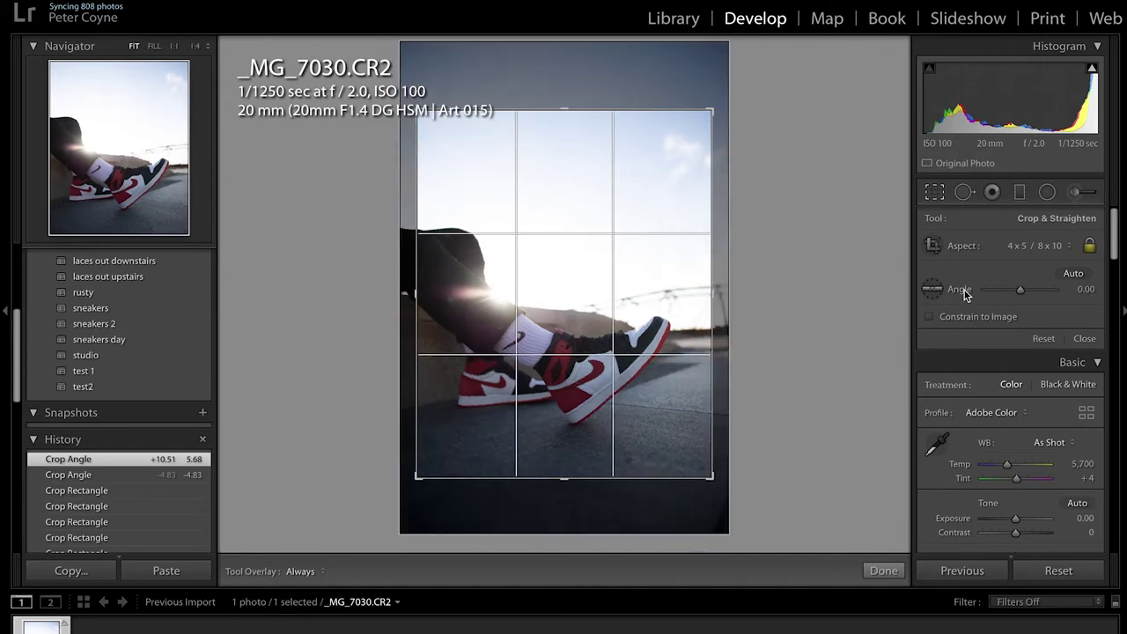
# - Reapply the 4 x 5 crop, reposition the photo within it, and commit the crop
pyautogui.click(1024, 246)
pyautogui.click(1012, 201)
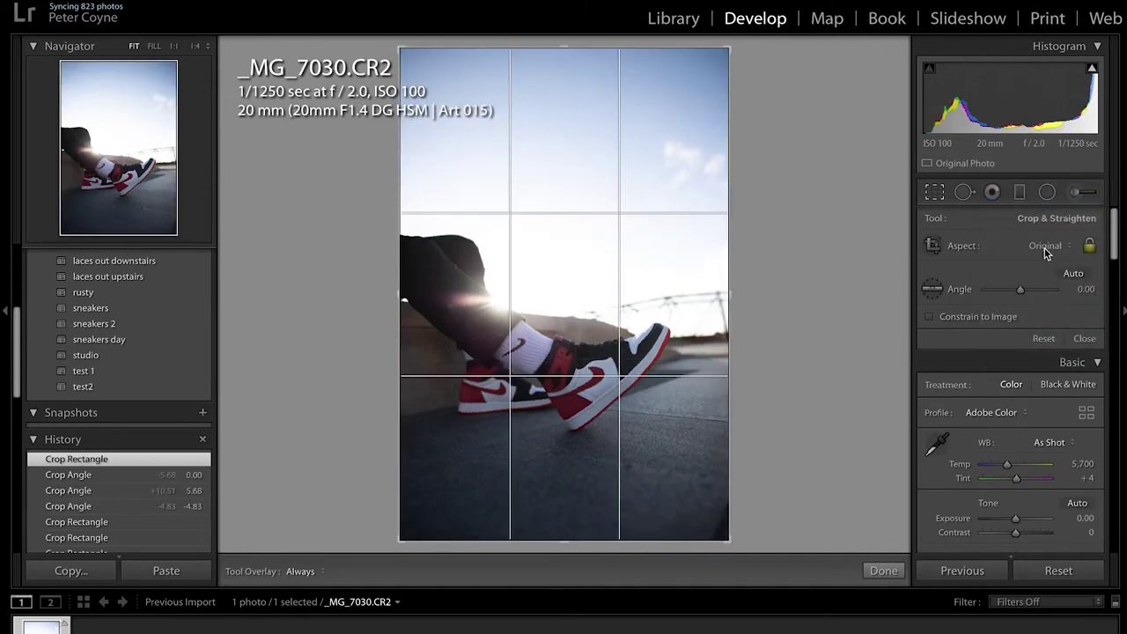
pyautogui.click(1039, 246)
pyautogui.click(1044, 287)
pyautogui.moveTo(665, 332); pyautogui.dragTo(666, 312)
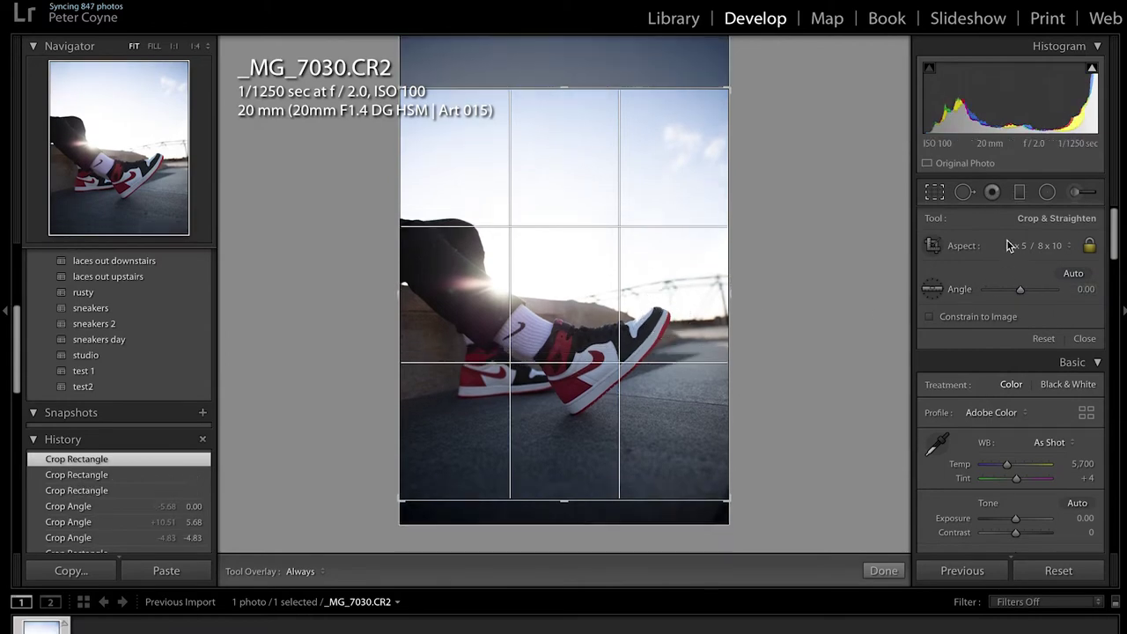
pyautogui.click(935, 194)
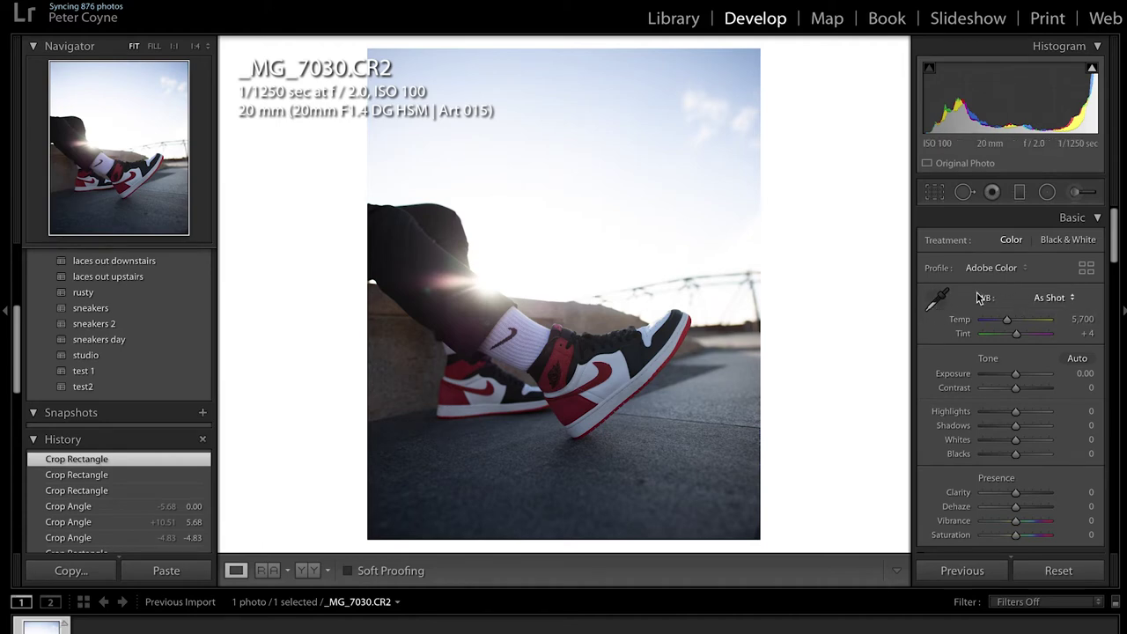
pyautogui.click(938, 302)
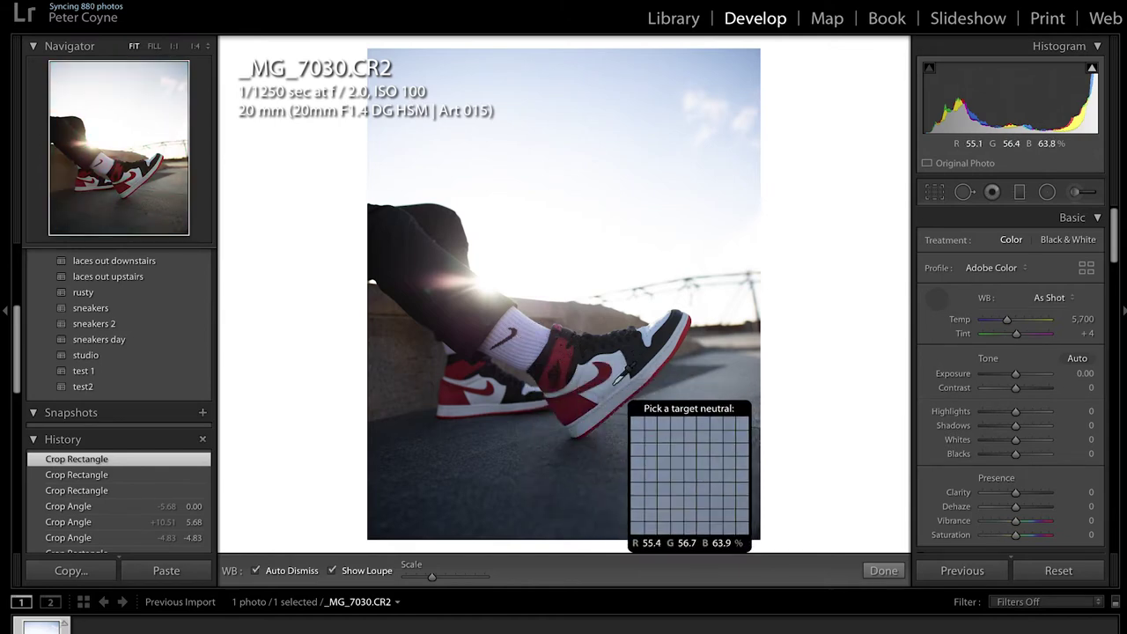
# - Sample the shoe with the WB eyedropper for Custom white balance, Temp 8,100 and Tint +4
pyautogui.click(617, 381)
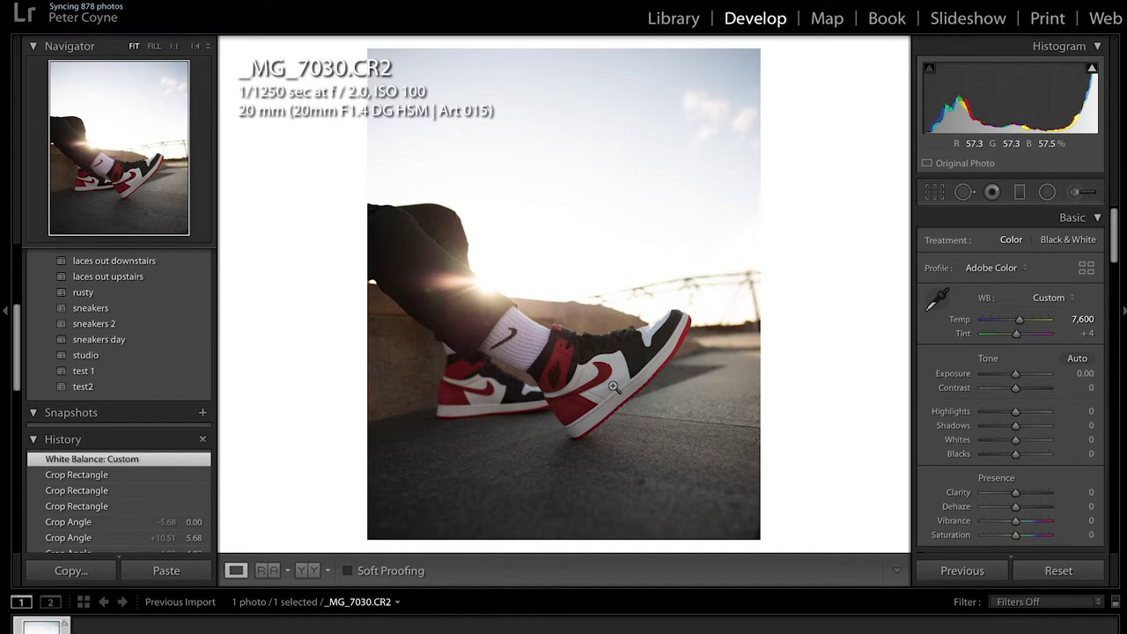
pyautogui.press('\\')
pyautogui.press('\\')
pyautogui.press('\\')
pyautogui.press('\\')
pyautogui.press('\\')
pyautogui.press('\\')
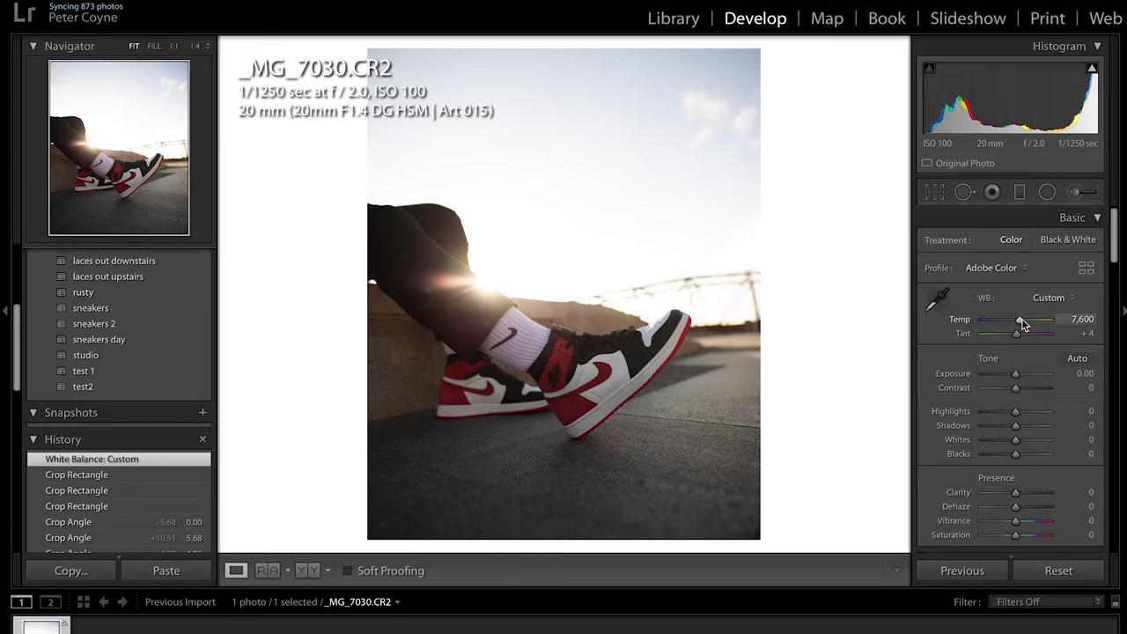
pyautogui.moveTo(1023, 324)
pyautogui.mouseDown()
pyautogui.moveTo(1012, 323)
pyautogui.moveTo(1024, 338)
pyautogui.mouseUp()
pyautogui.press('w')
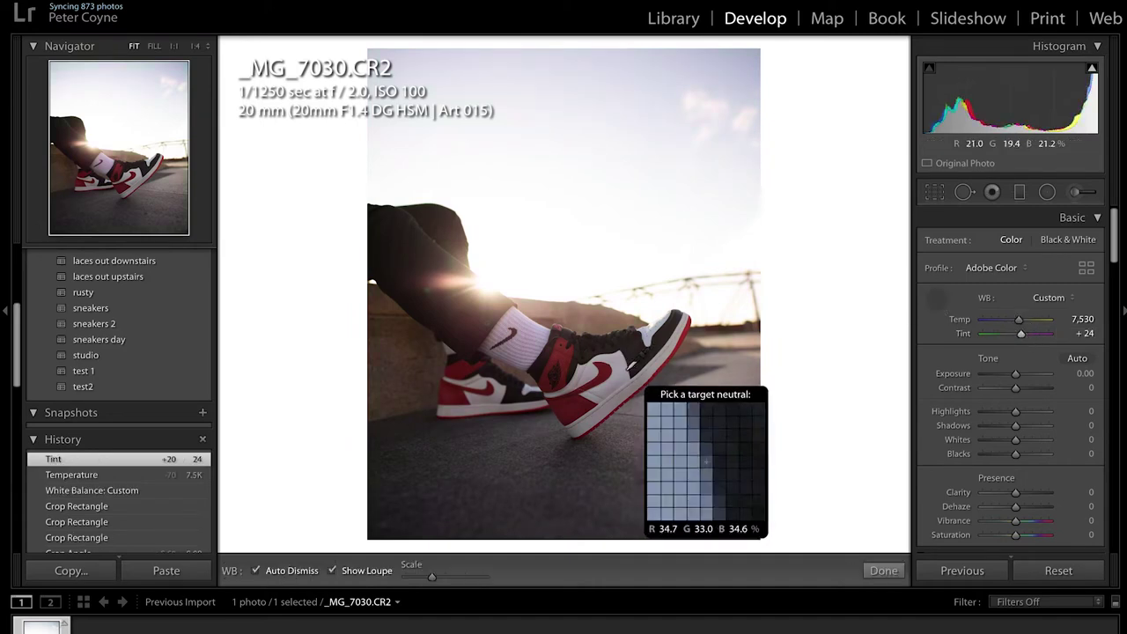
pyautogui.click(619, 370)
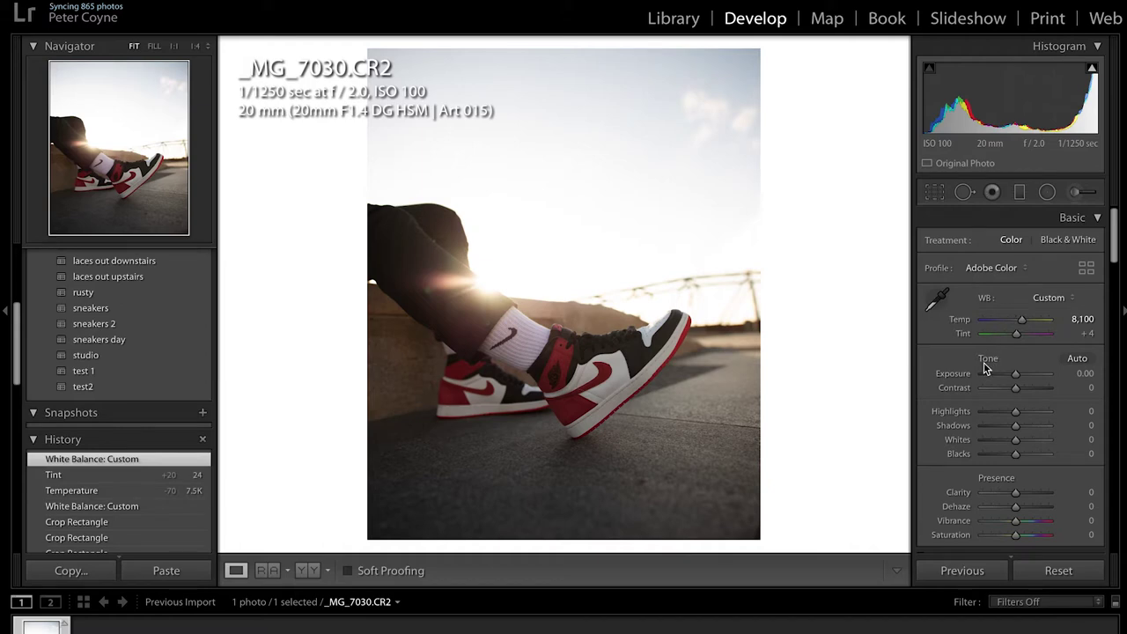
pyautogui.click(1081, 361)
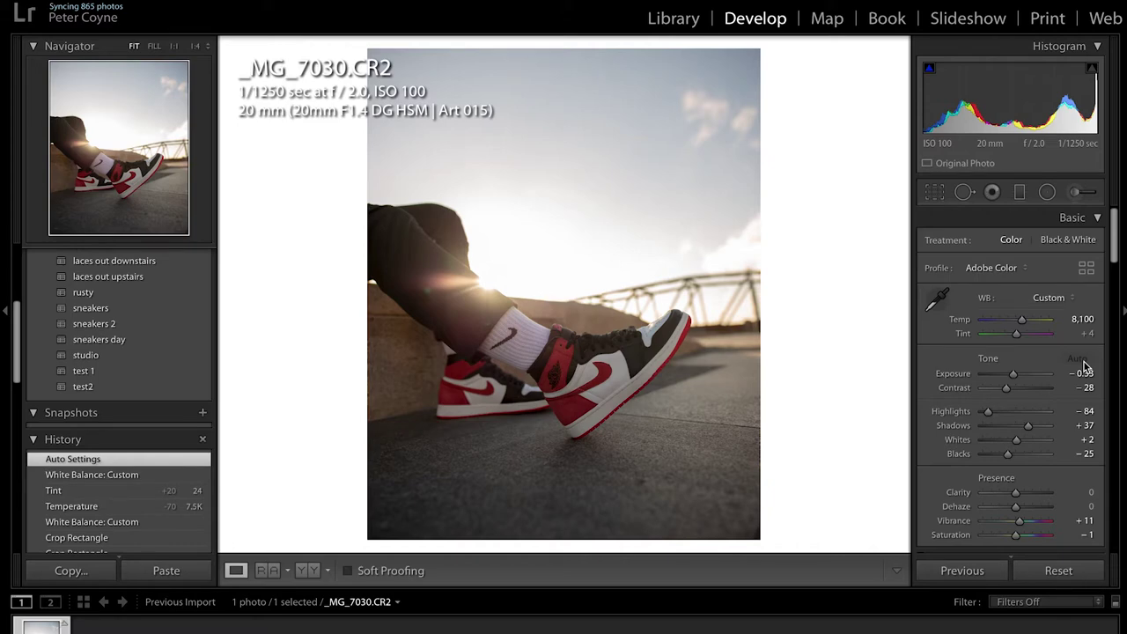
pyautogui.hotkey('ctrl', 'z')
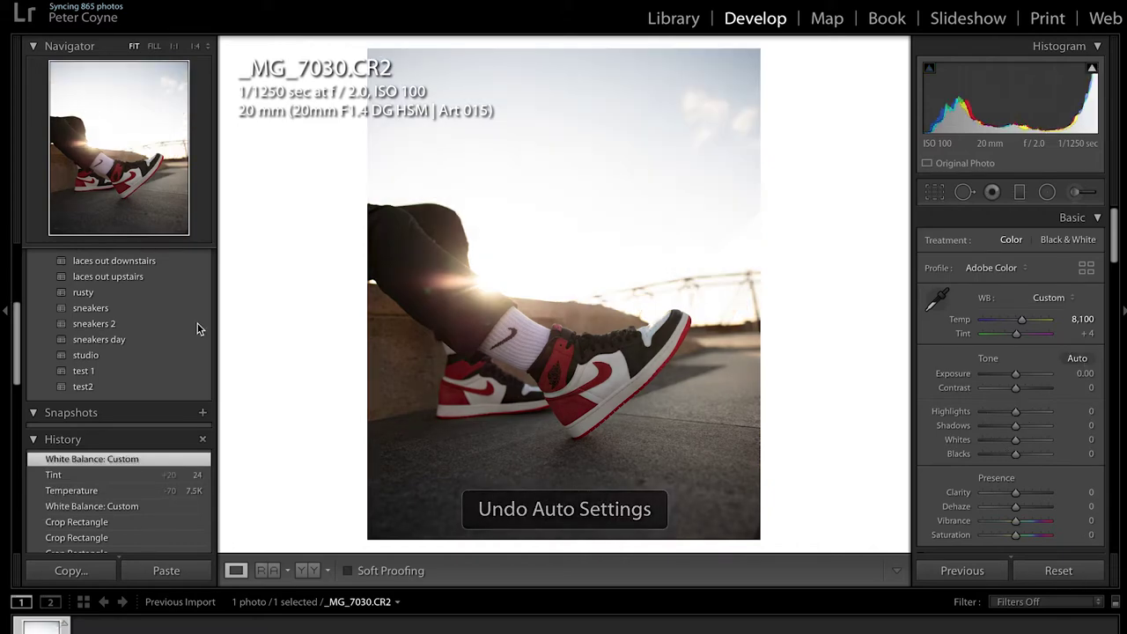
pyautogui.scroll(-5, 98, 458)
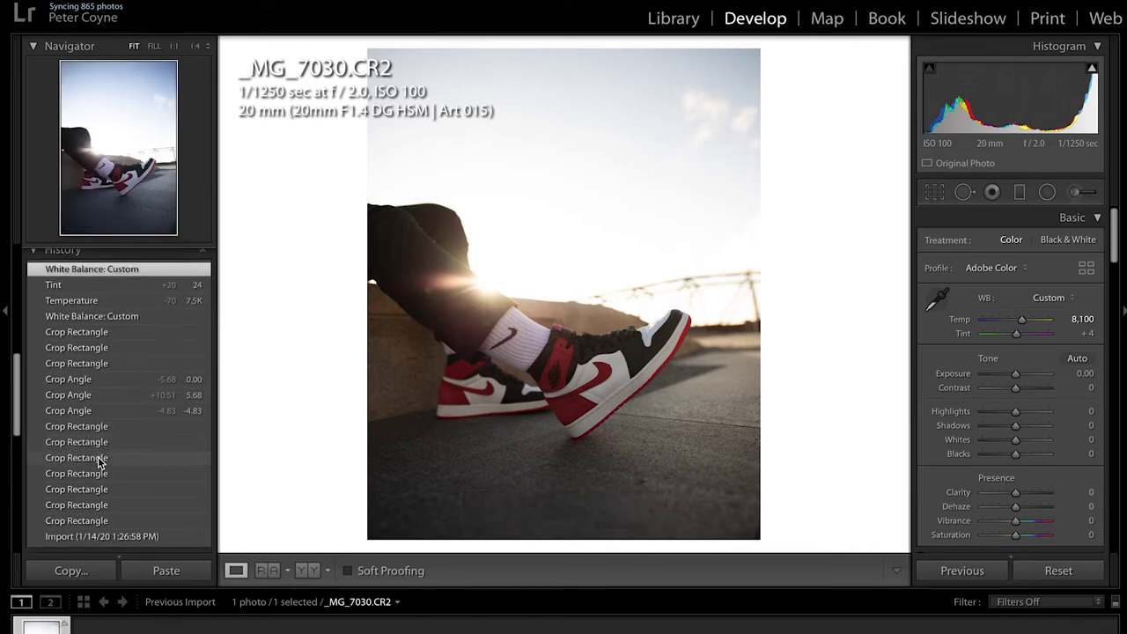
pyautogui.click(1017, 378)
pyautogui.moveTo(1017, 377)
pyautogui.mouseDown()
pyautogui.moveTo(1029, 377)
pyautogui.moveTo(1001, 379)
pyautogui.moveTo(1030, 379)
pyautogui.mouseUp()
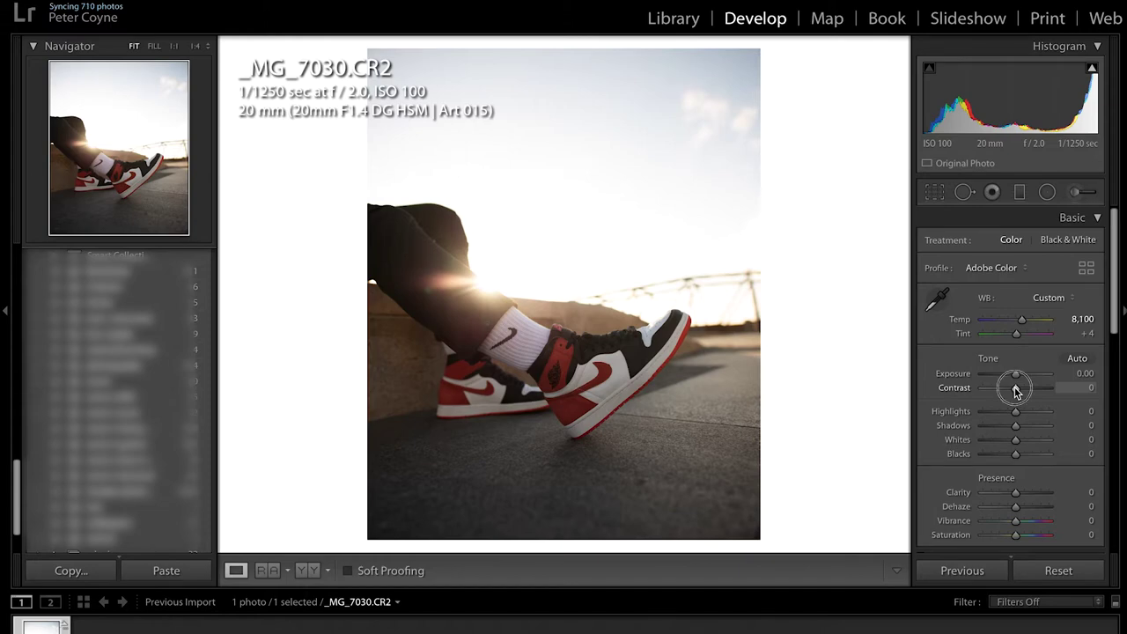
pyautogui.moveTo(1016, 390); pyautogui.dragTo(983, 391)
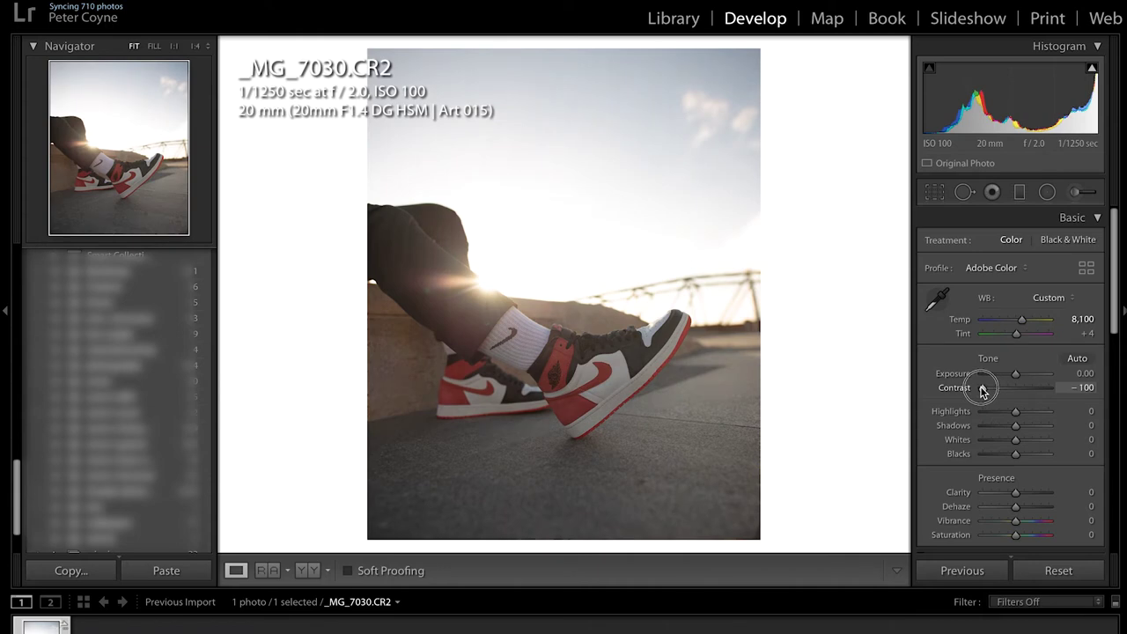
pyautogui.moveTo(983, 391); pyautogui.dragTo(1036, 396)
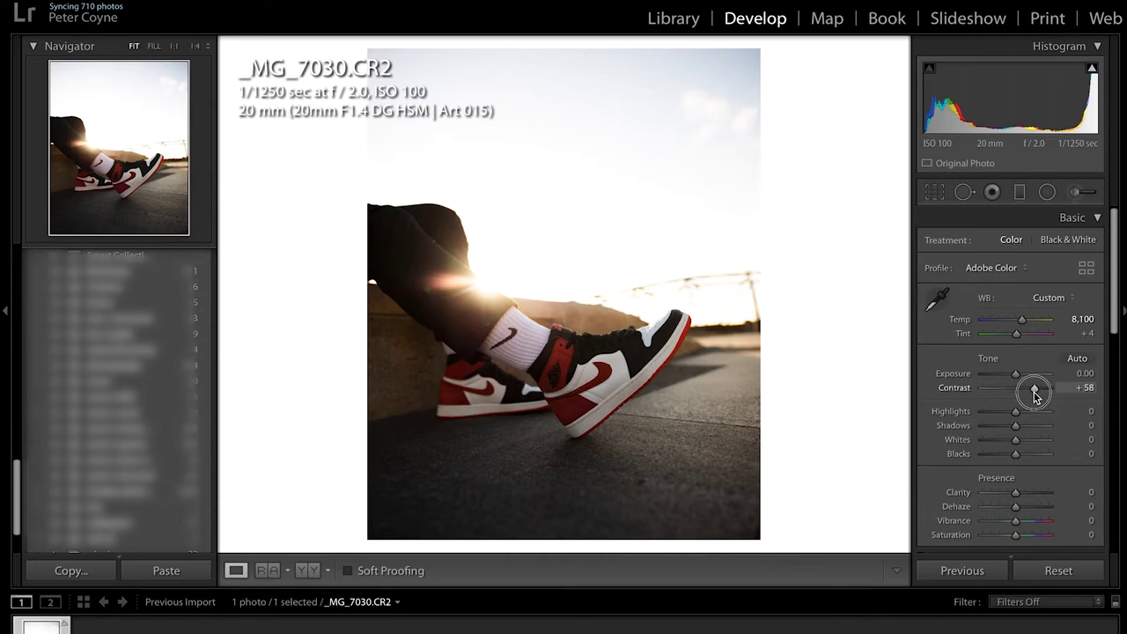
pyautogui.moveTo(1036, 397); pyautogui.dragTo(1001, 395)
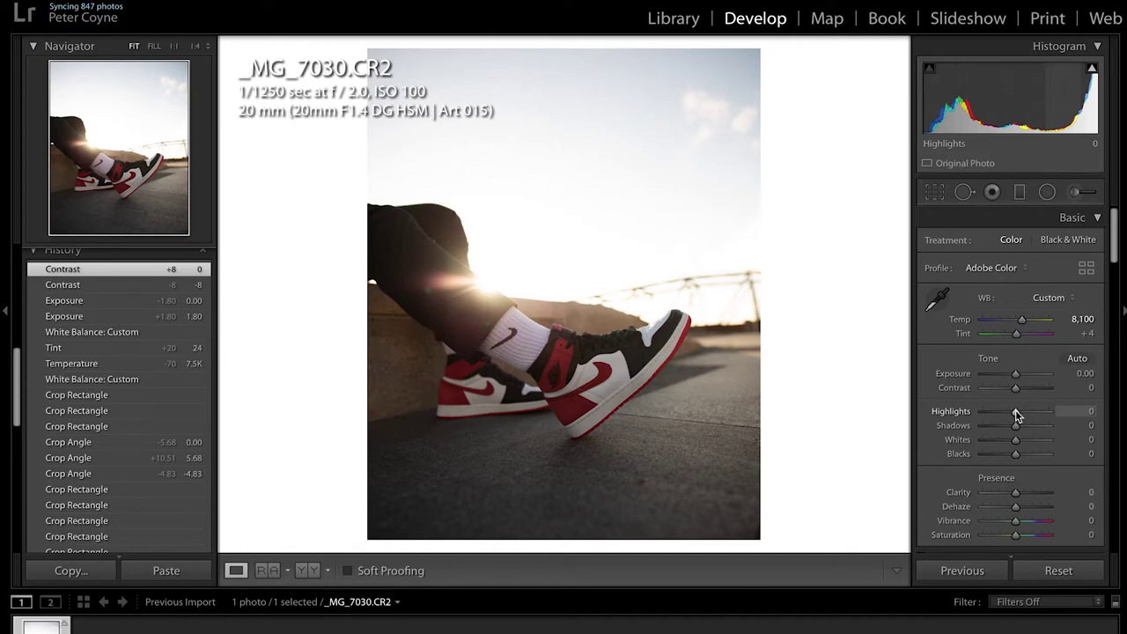
pyautogui.moveTo(1017, 415); pyautogui.dragTo(993, 413)
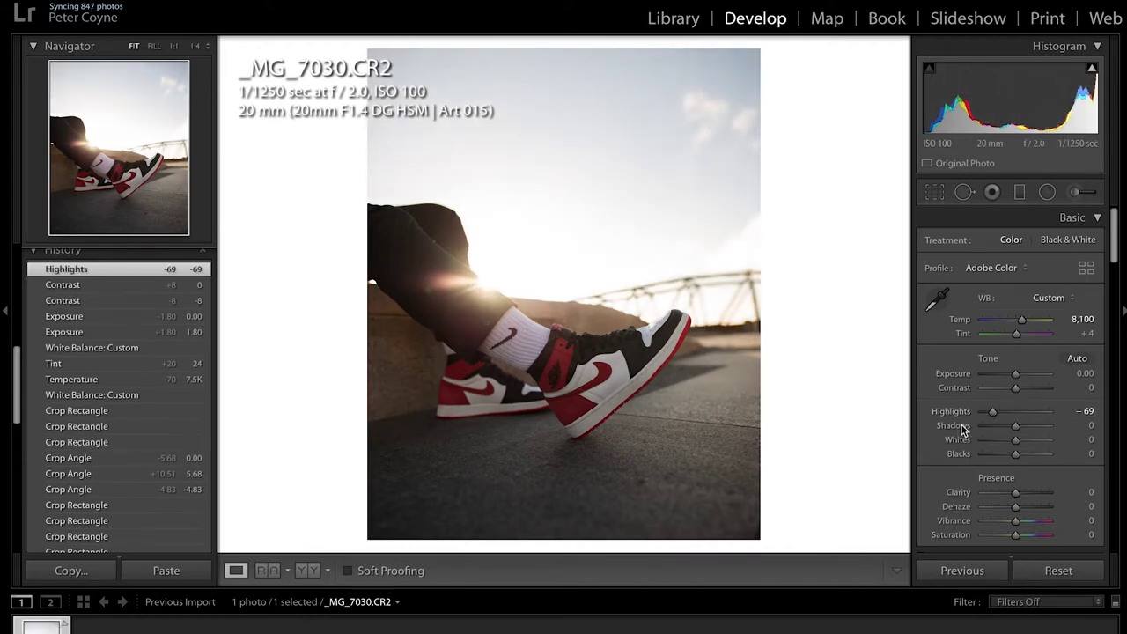
# - Set Shadows +52, Whites −45 and Blacks −21, then push Clarity strongly positive
pyautogui.moveTo(1017, 427)
pyautogui.mouseDown()
pyautogui.moveTo(992, 428)
pyautogui.moveTo(1035, 434)
pyautogui.mouseUp()
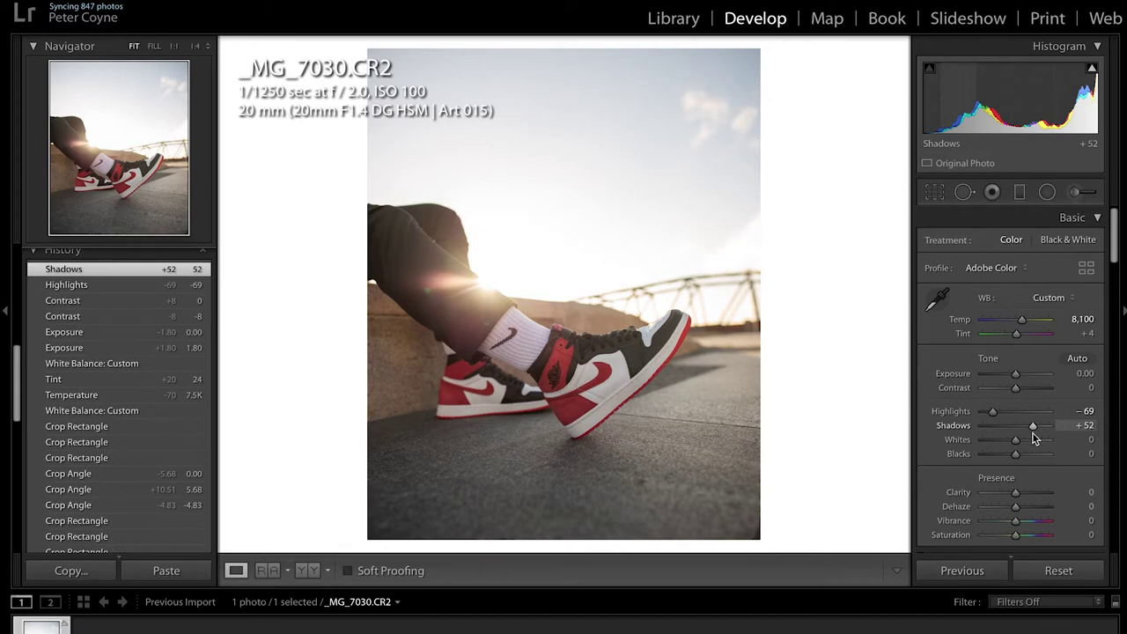
pyautogui.click(1016, 440)
pyautogui.moveTo(1015, 443)
pyautogui.mouseDown()
pyautogui.moveTo(996, 442)
pyautogui.moveTo(1031, 443)
pyautogui.moveTo(1000, 440)
pyautogui.mouseUp()
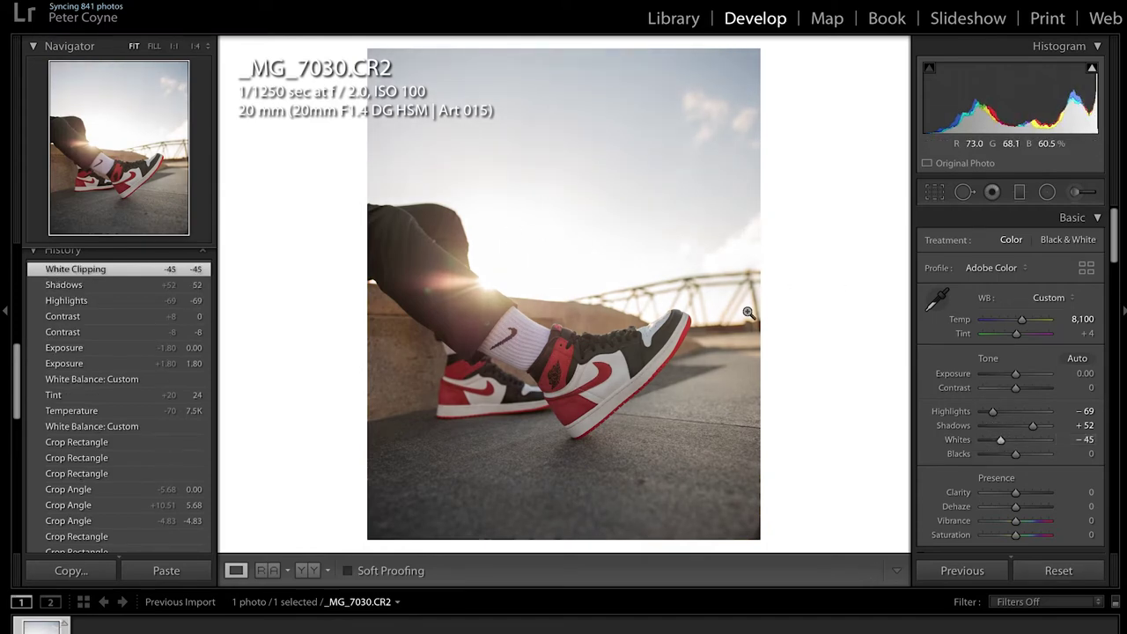
pyautogui.moveTo(1015, 454)
pyautogui.mouseDown()
pyautogui.moveTo(1004, 456)
pyautogui.moveTo(1041, 458)
pyautogui.moveTo(1011, 456)
pyautogui.mouseUp()
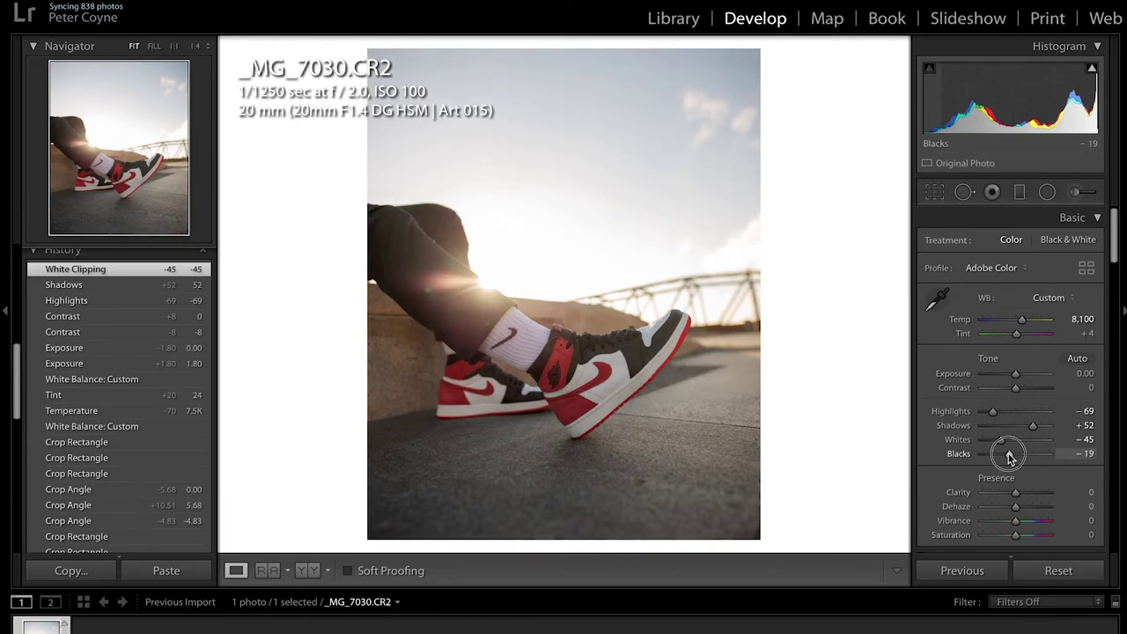
pyautogui.moveTo(1009, 456)
pyautogui.mouseDown()
pyautogui.moveTo(999, 456)
pyautogui.moveTo(1020, 458)
pyautogui.moveTo(1010, 458)
pyautogui.mouseUp()
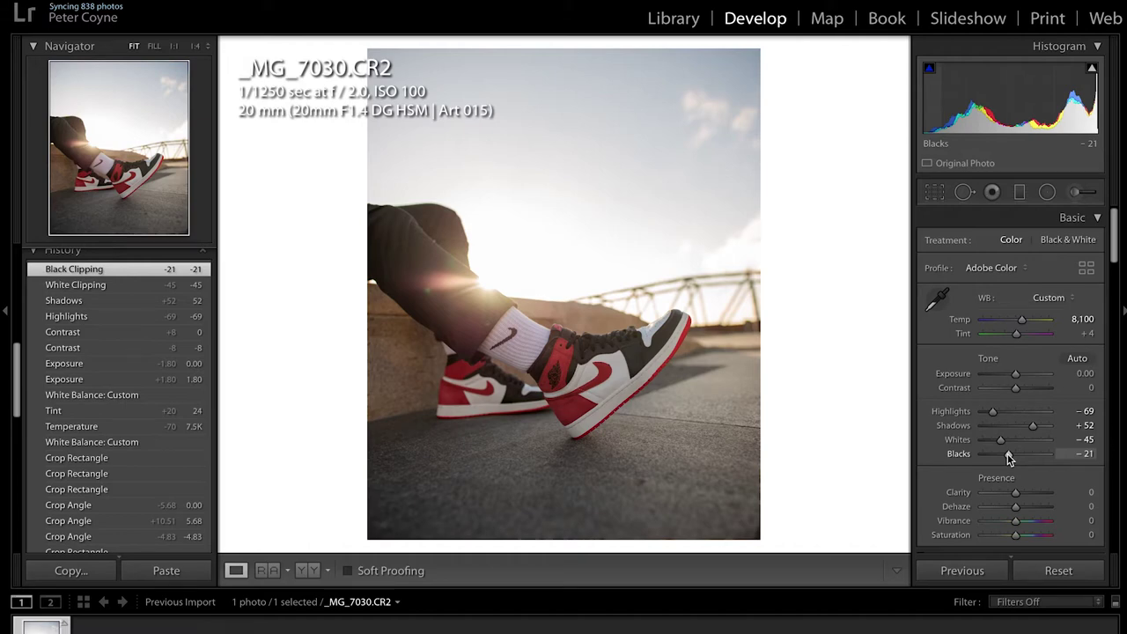
pyautogui.scroll(-1, 1009, 458)
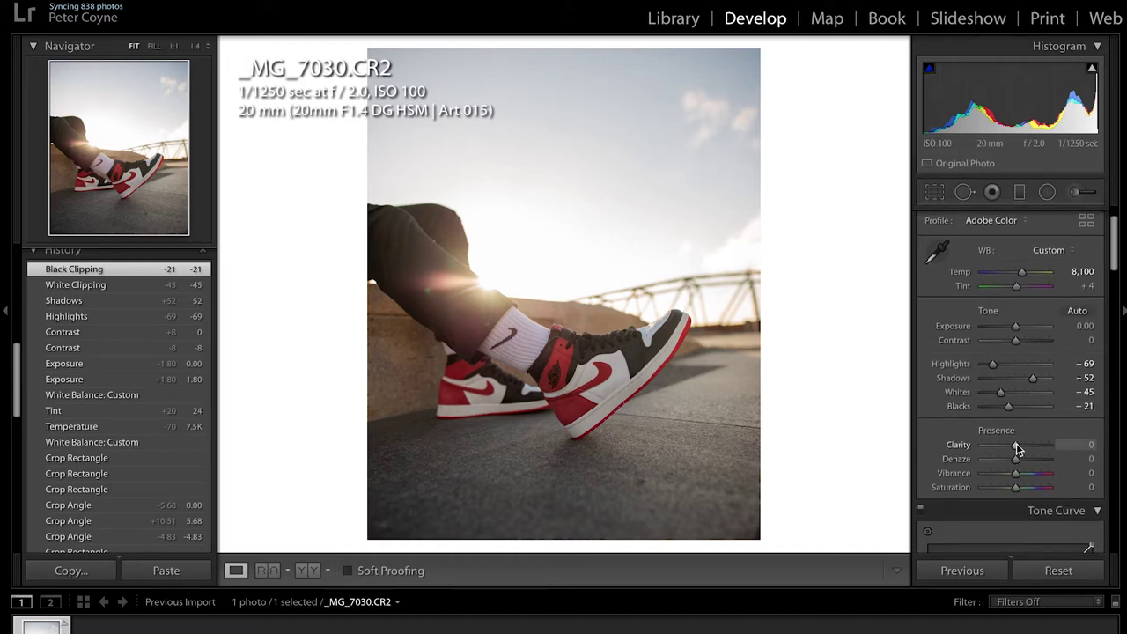
pyautogui.moveTo(1017, 448); pyautogui.dragTo(1091, 444)
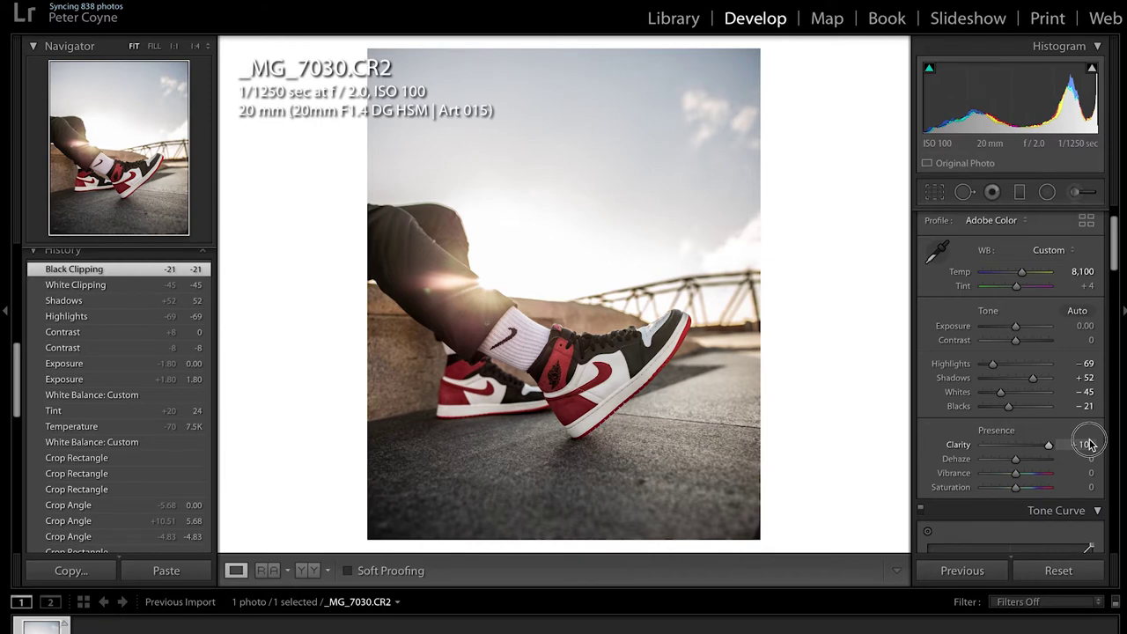
# - Set Clarity +32, try Dehaze then reset it to 0, and set Vibrance +13, Saturation +5
pyautogui.moveTo(1090, 445); pyautogui.dragTo(1028, 449)
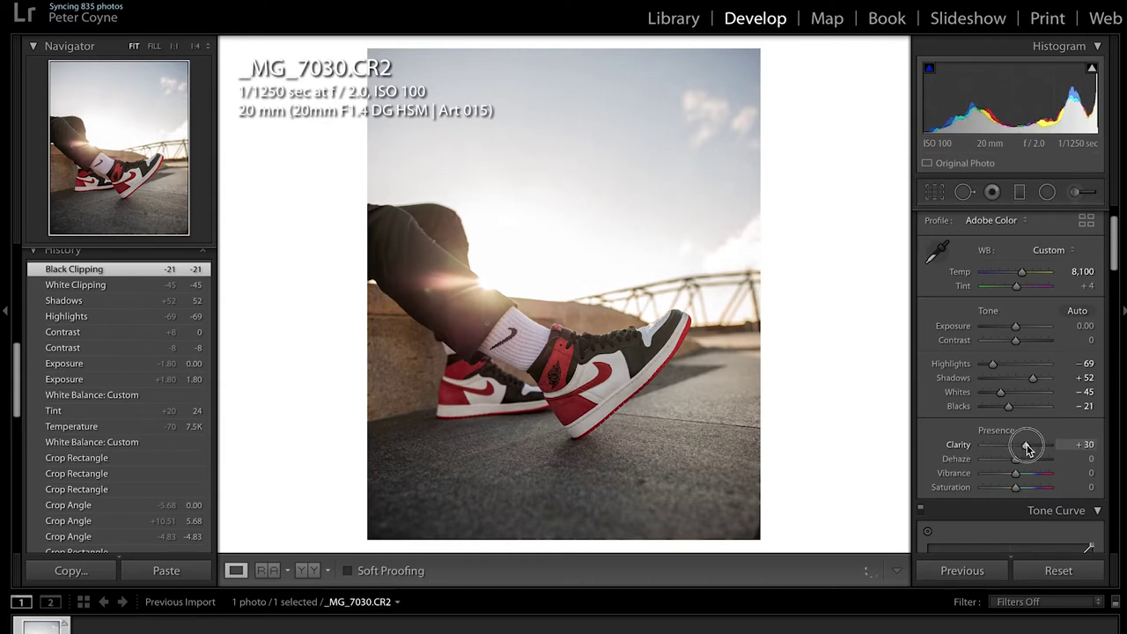
pyautogui.moveTo(1028, 450); pyautogui.dragTo(1029, 449)
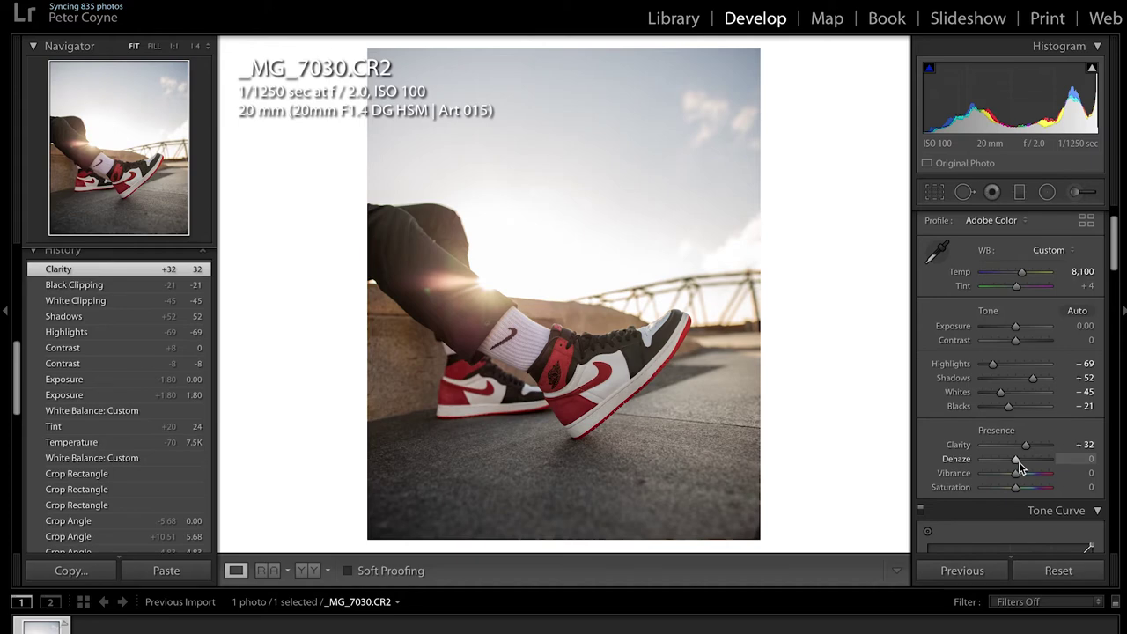
pyautogui.moveTo(1018, 465)
pyautogui.mouseDown()
pyautogui.moveTo(1007, 461)
pyautogui.moveTo(1041, 464)
pyautogui.moveTo(1004, 463)
pyautogui.moveTo(1017, 467)
pyautogui.mouseUp()
pyautogui.moveTo(1019, 467); pyautogui.dragTo(1030, 467)
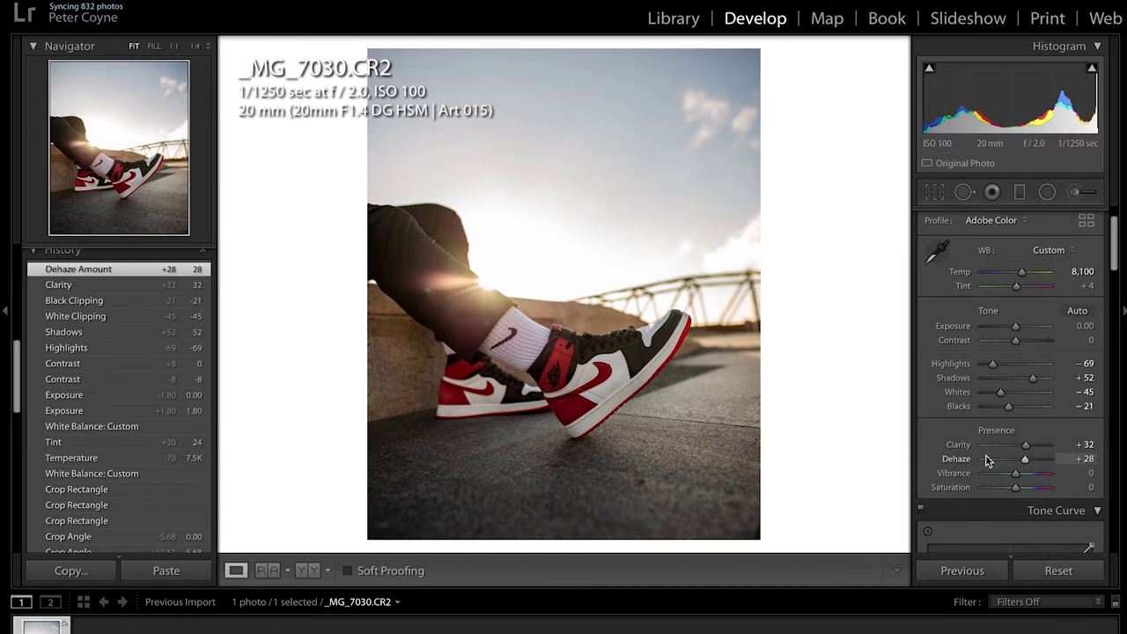
pyautogui.doubleClick(958, 459)
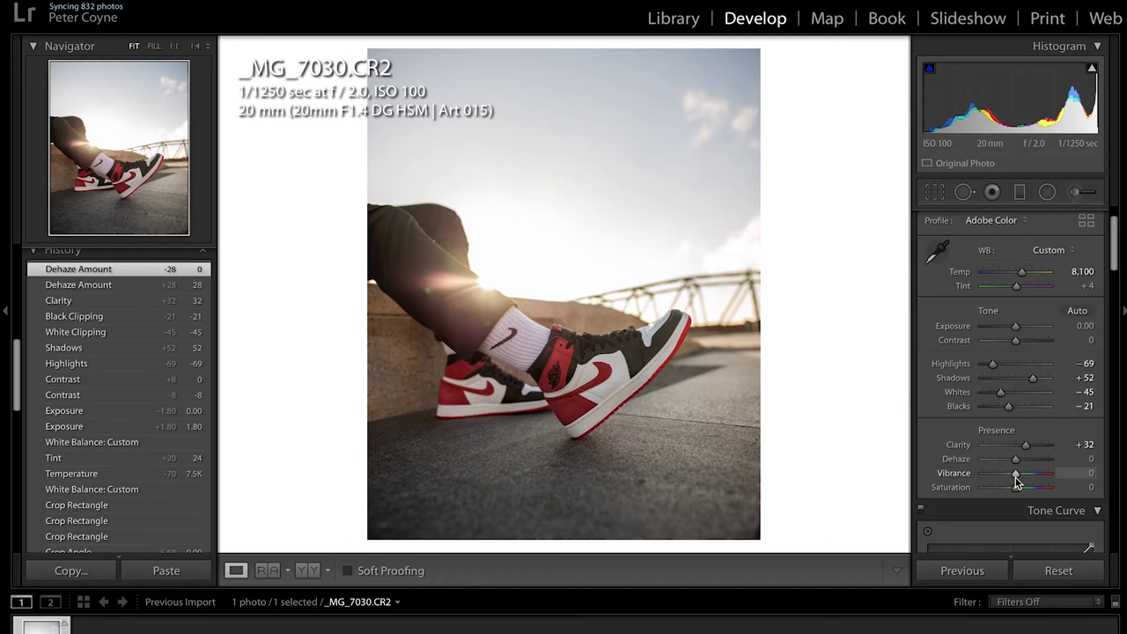
pyautogui.moveTo(1017, 476)
pyautogui.mouseDown()
pyautogui.moveTo(1029, 476)
pyautogui.moveTo(949, 480)
pyautogui.moveTo(1075, 480)
pyautogui.moveTo(1018, 475)
pyautogui.moveTo(1014, 488)
pyautogui.moveTo(935, 495)
pyautogui.moveTo(1064, 495)
pyautogui.moveTo(891, 503)
pyautogui.moveTo(1018, 495)
pyautogui.mouseUp()
pyautogui.scroll(-4, 1018, 493)
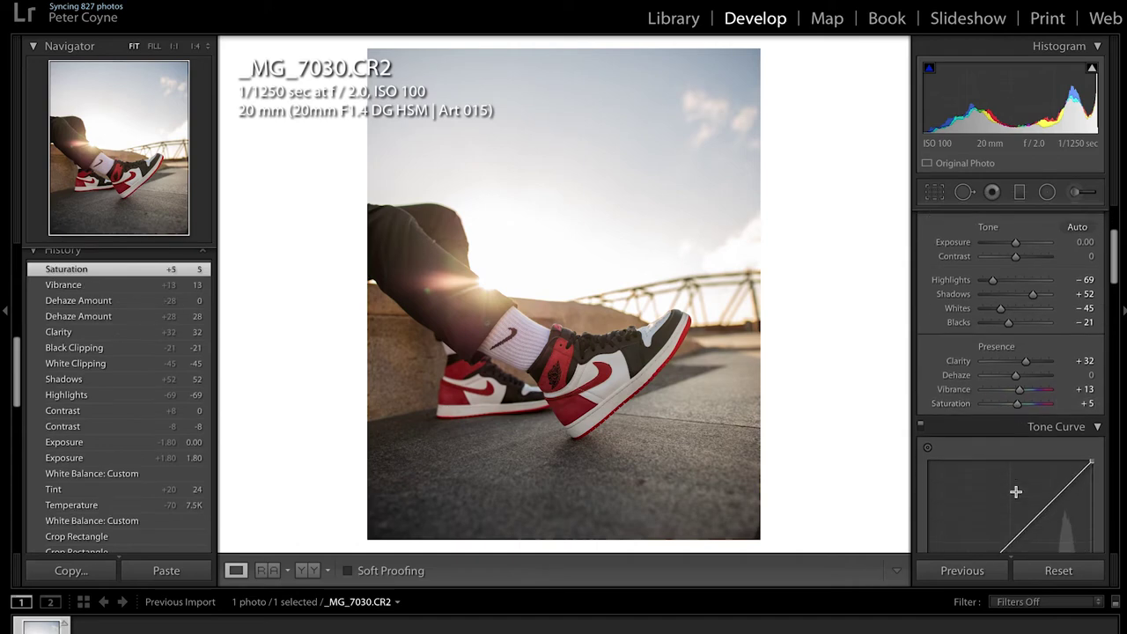
# - Collapse the Tone Curve and Split Toning panels and show the HSL Hue adjustments
pyautogui.click(1099, 370)
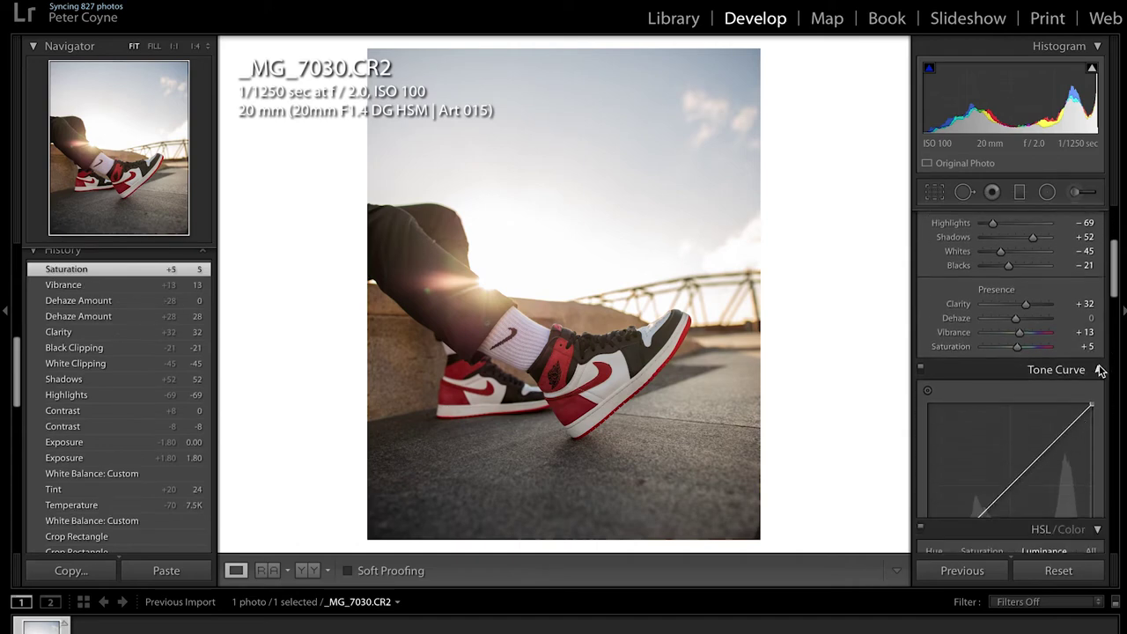
pyautogui.scroll(-3, 1101, 370)
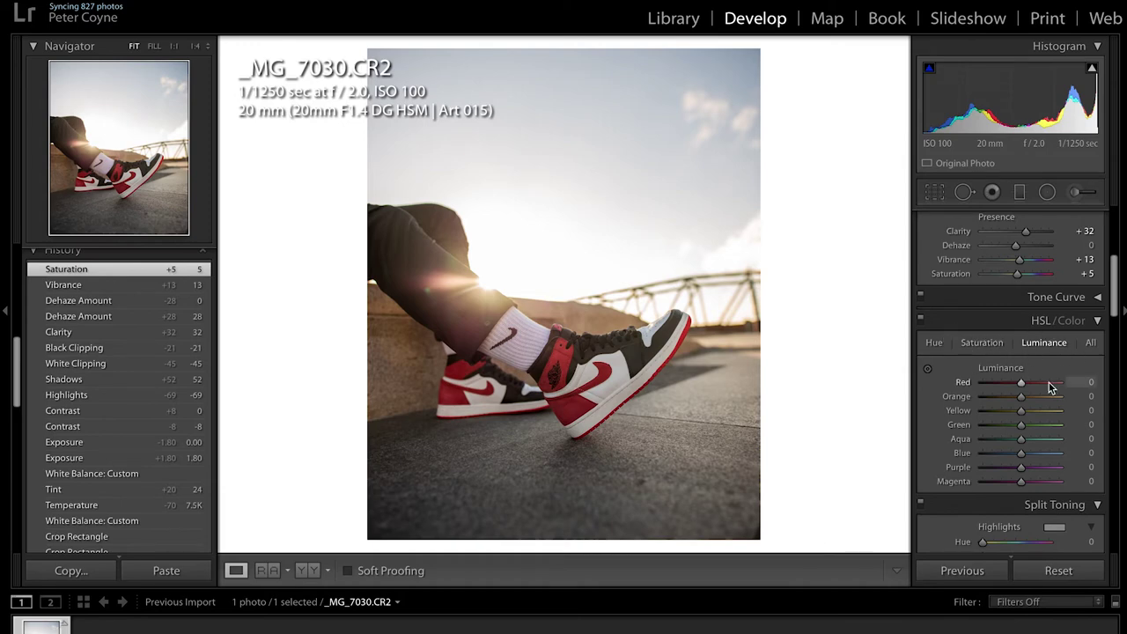
pyautogui.click(1086, 509)
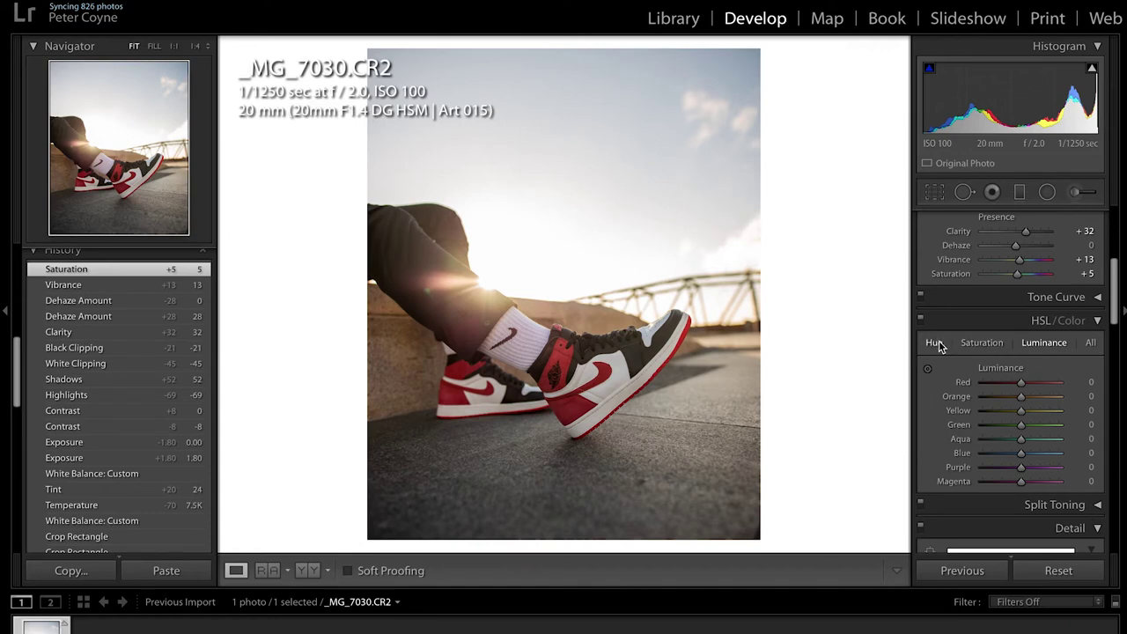
pyautogui.click(934, 344)
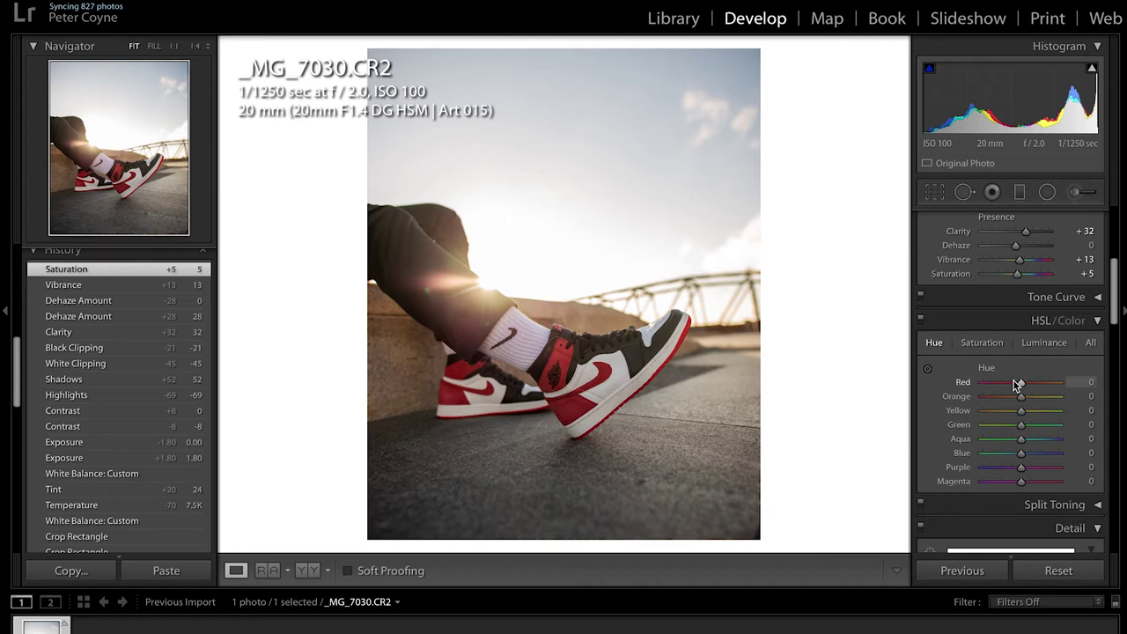
# - Try red and orange hue shifts, then reset all hue adjustments to zero
pyautogui.moveTo(1025, 385); pyautogui.dragTo(953, 389)
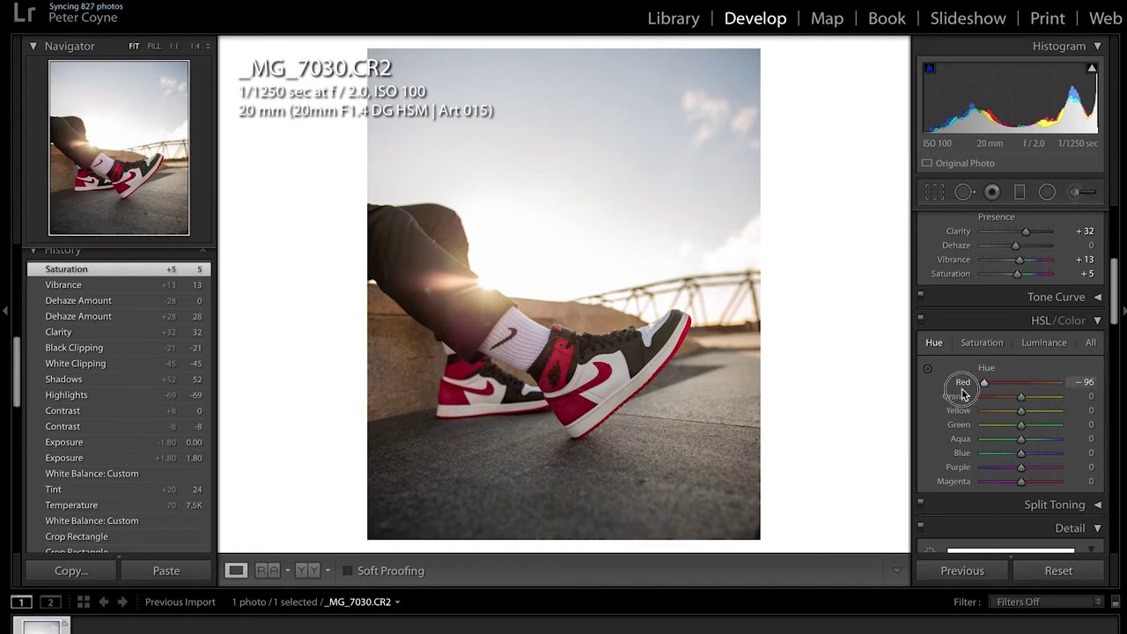
pyautogui.moveTo(951, 393); pyautogui.dragTo(1024, 443)
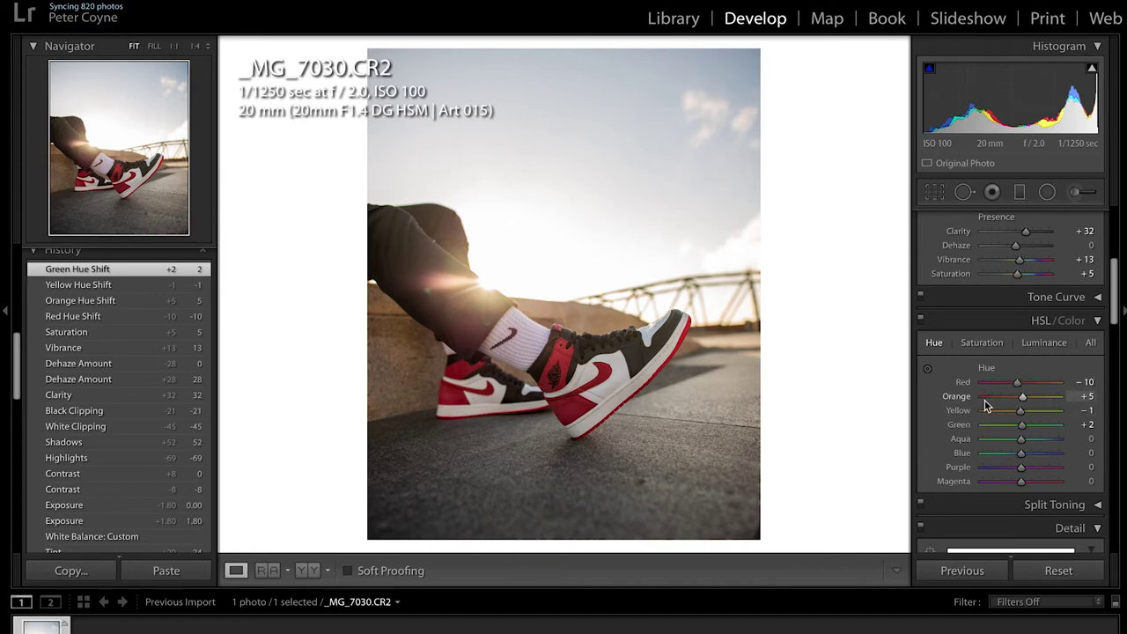
pyautogui.moveTo(987, 399); pyautogui.dragTo(987, 370)
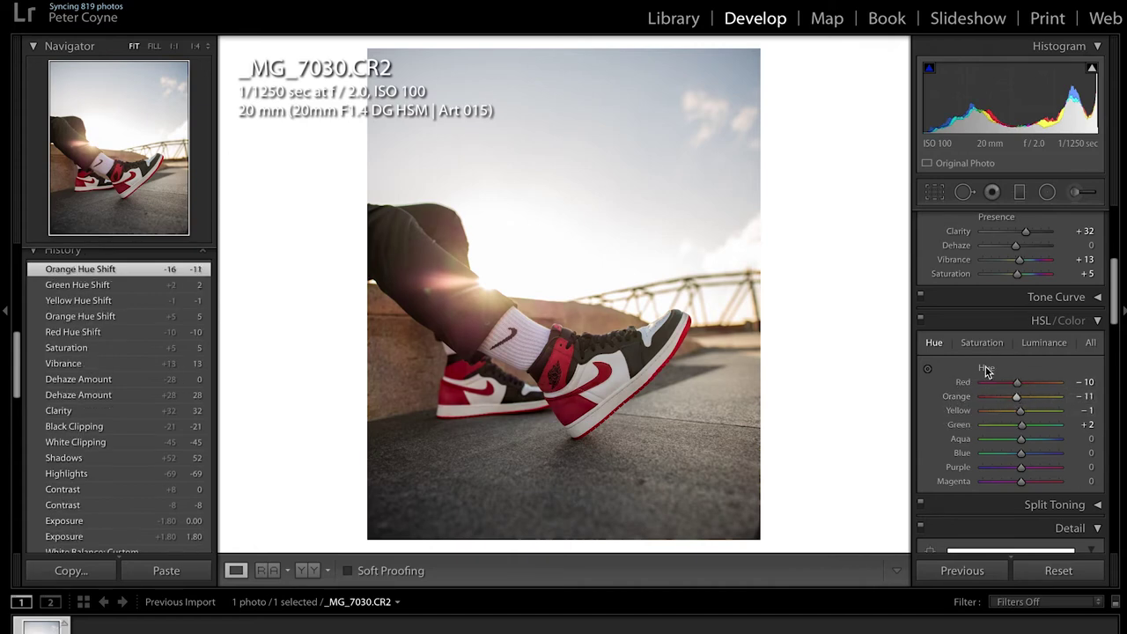
pyautogui.doubleClick(986, 370)
pyautogui.doubleClick(987, 370)
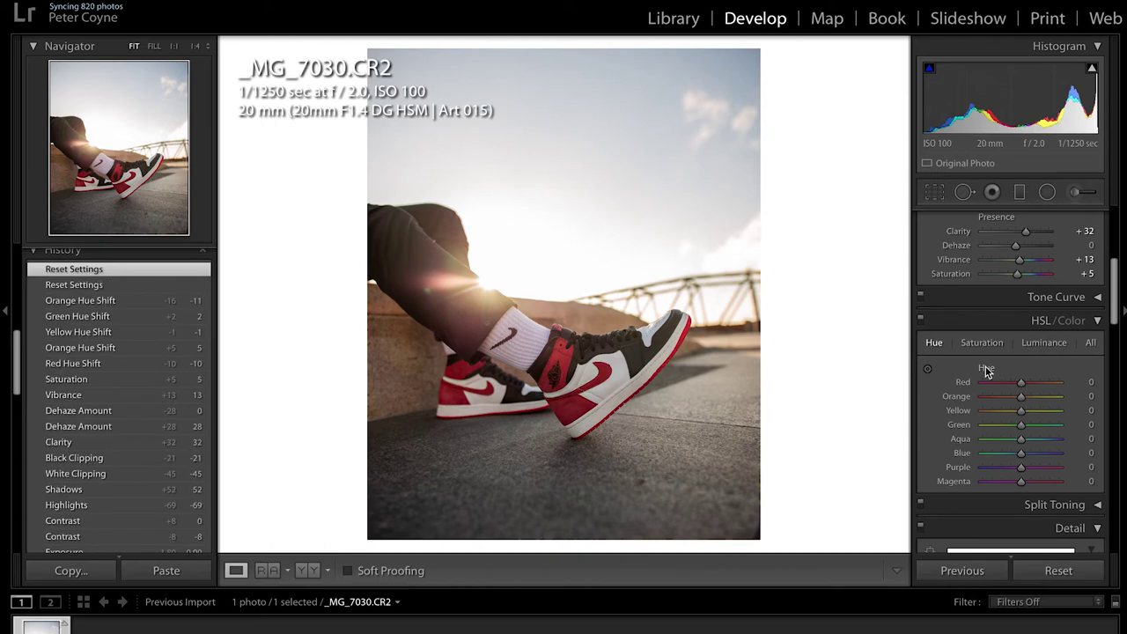
# - Set hue Yellow −53, Orange −26 and Blue −18, leaving other hues at 0
pyautogui.click(1022, 413)
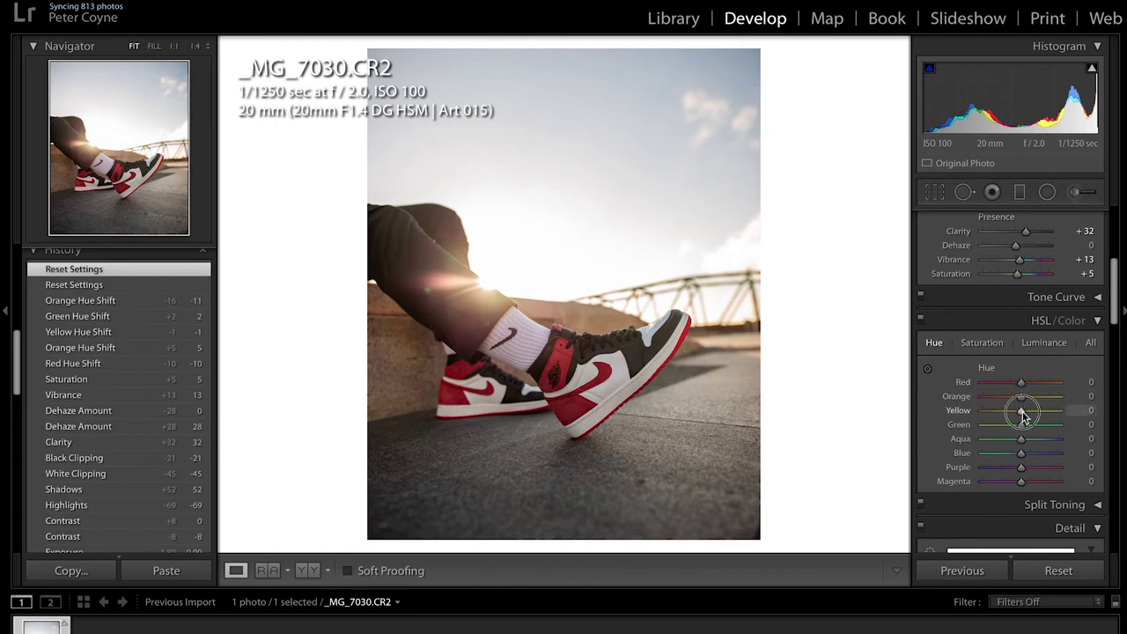
pyautogui.moveTo(1023, 413)
pyautogui.mouseDown()
pyautogui.moveTo(1001, 410)
pyautogui.moveTo(1021, 399)
pyautogui.moveTo(1011, 401)
pyautogui.mouseUp()
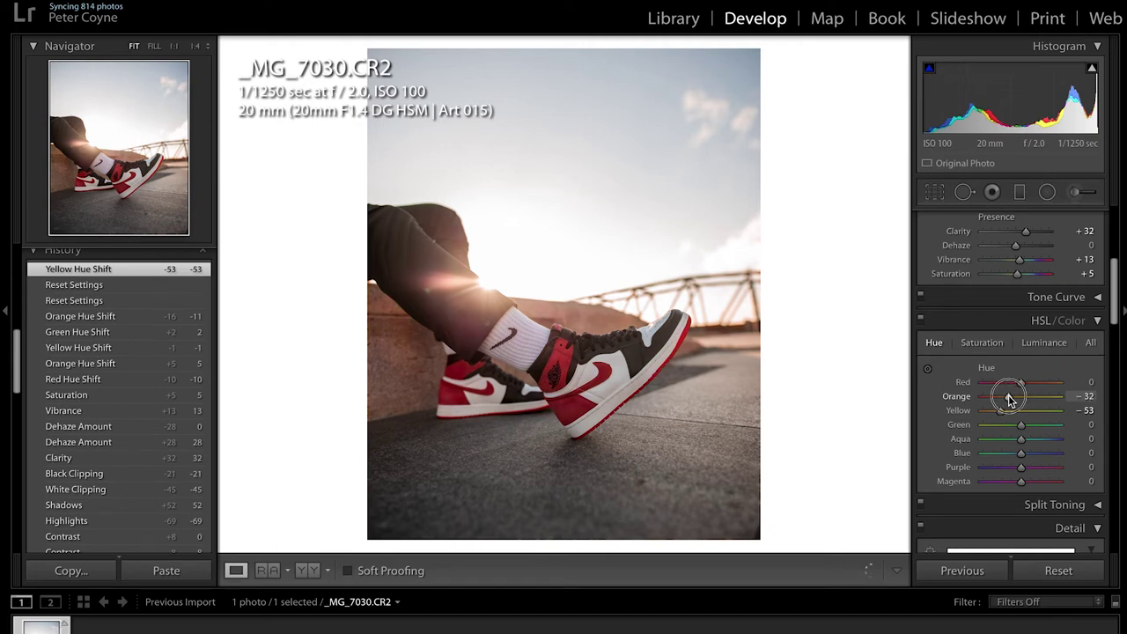
pyautogui.moveTo(1011, 399); pyautogui.dragTo(1012, 400)
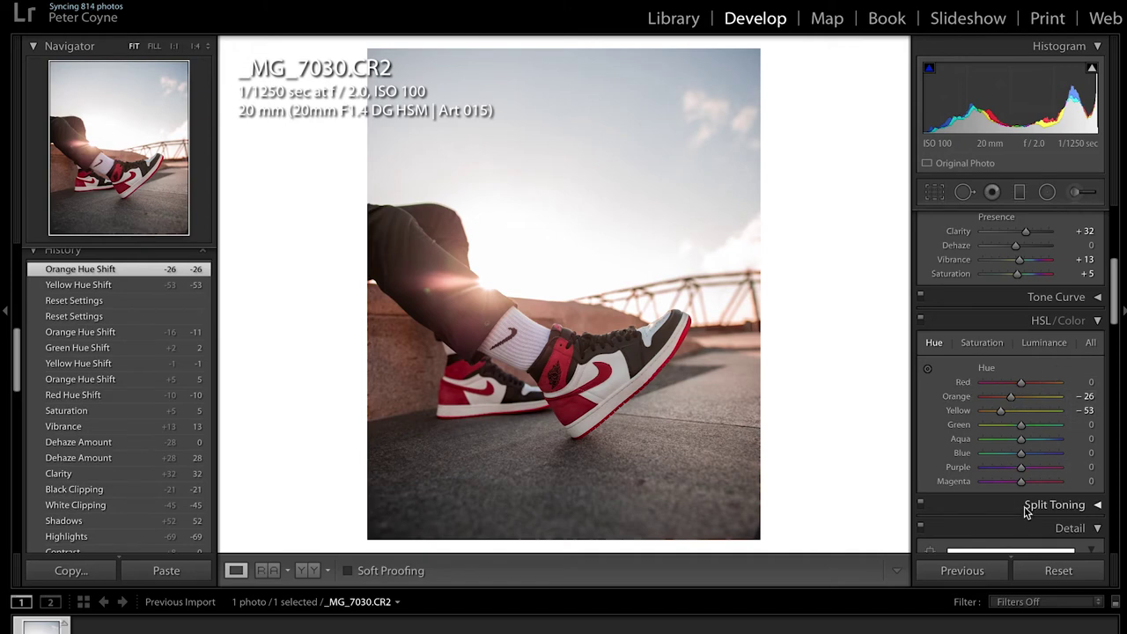
pyautogui.moveTo(1021, 468)
pyautogui.mouseDown()
pyautogui.moveTo(951, 469)
pyautogui.moveTo(1111, 463)
pyautogui.moveTo(1017, 468)
pyautogui.mouseUp()
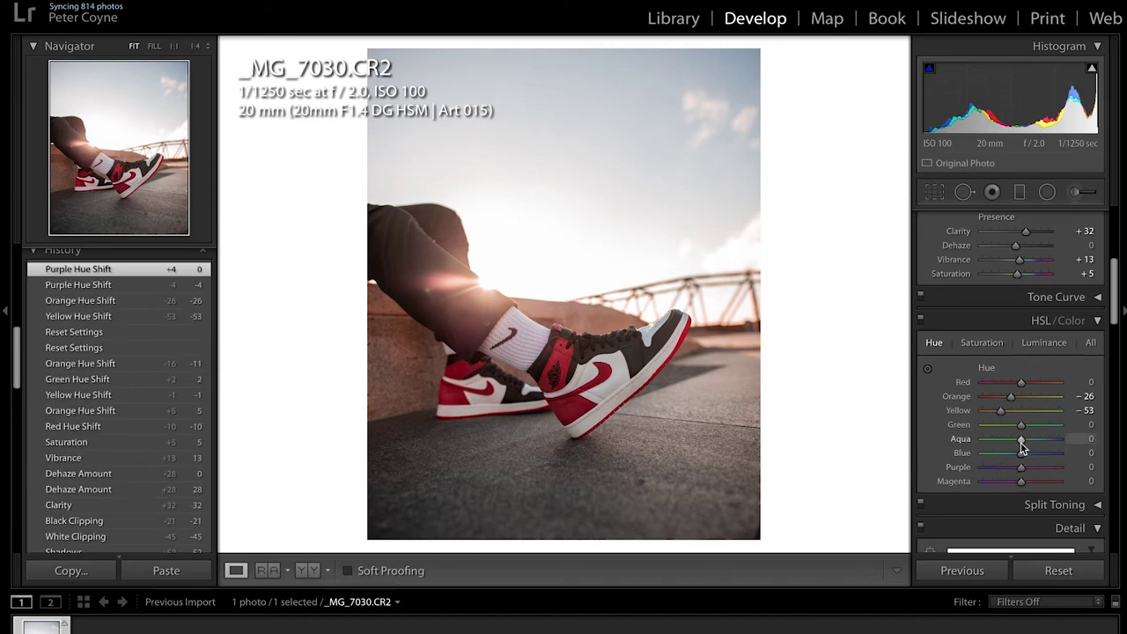
pyautogui.moveTo(1023, 458)
pyautogui.mouseDown()
pyautogui.moveTo(1005, 458)
pyautogui.moveTo(1014, 457)
pyautogui.mouseUp()
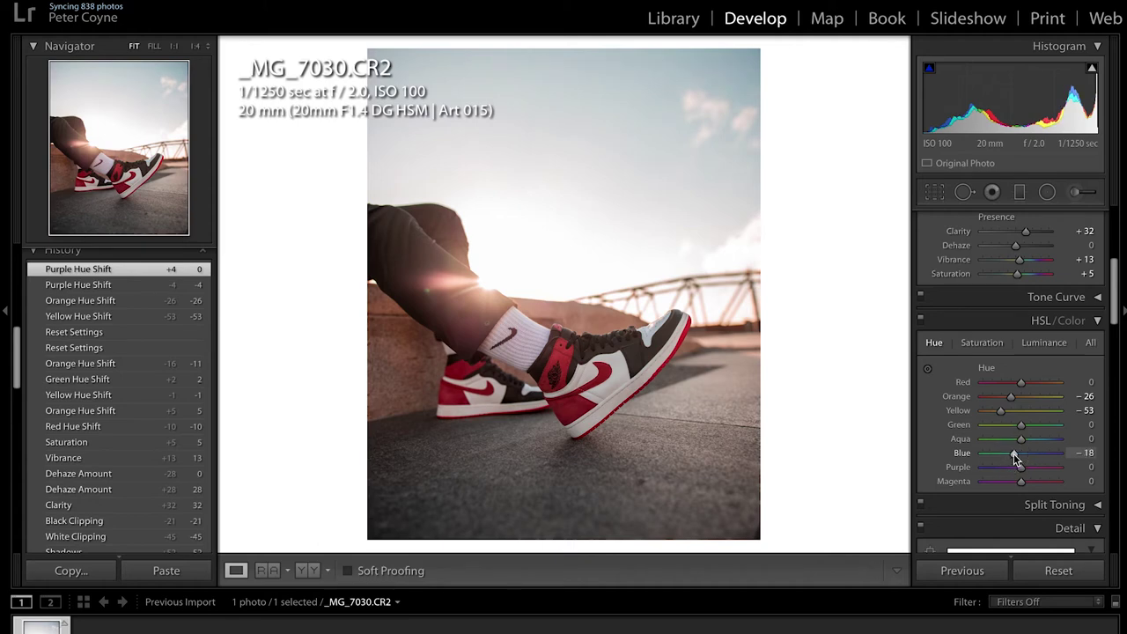
pyautogui.click(973, 343)
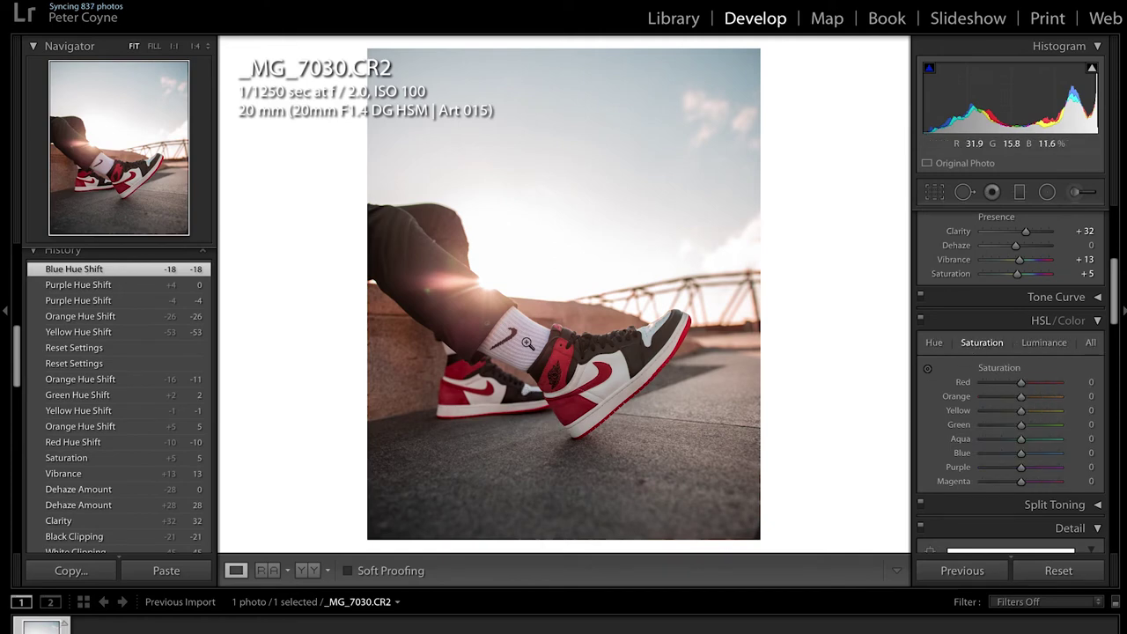
# - Set saturation Red +32, Orange +17, Yellow −9, Aqua −8, with Purple reset to 0
pyautogui.moveTo(1022, 385); pyautogui.dragTo(1021, 416)
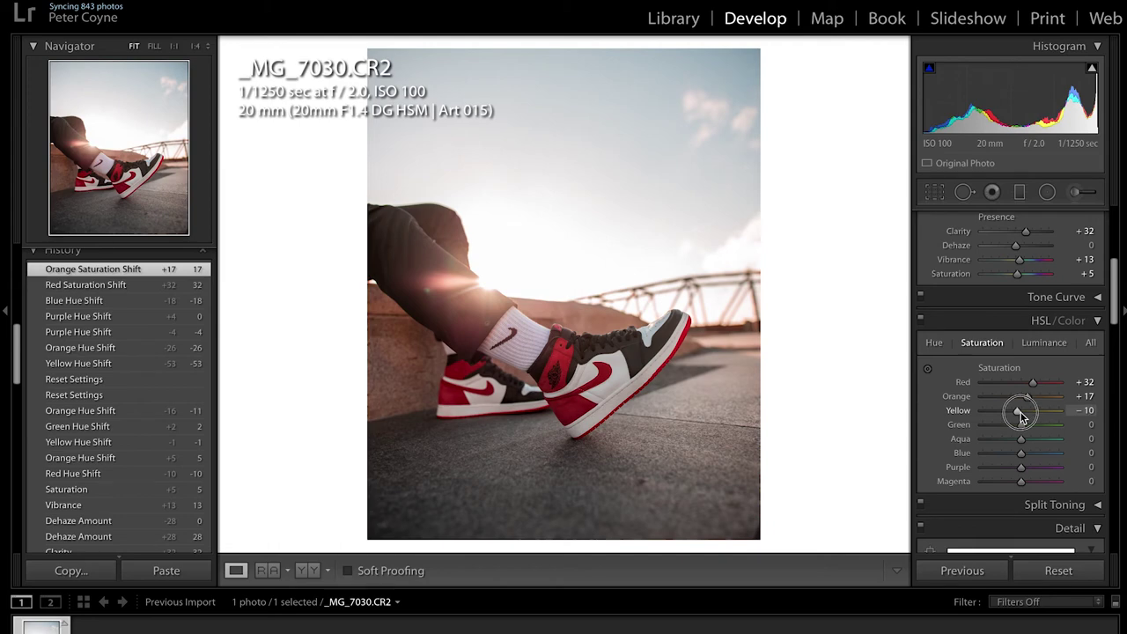
pyautogui.moveTo(1020, 412); pyautogui.dragTo(1021, 412)
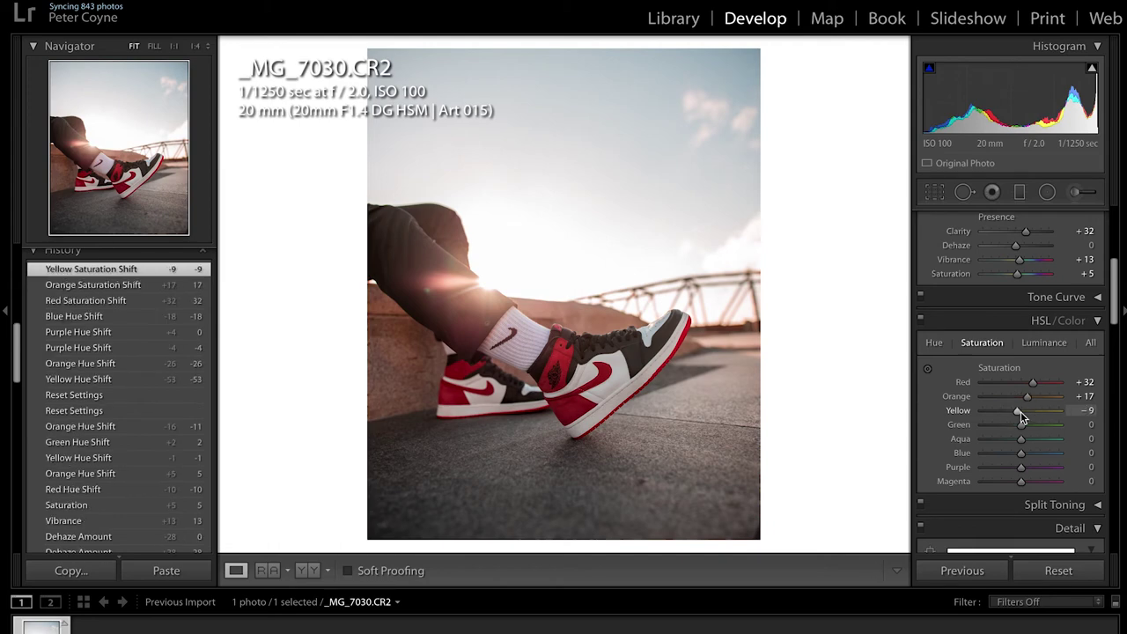
pyautogui.moveTo(1022, 467); pyautogui.dragTo(1016, 435)
pyautogui.doubleClick(969, 468)
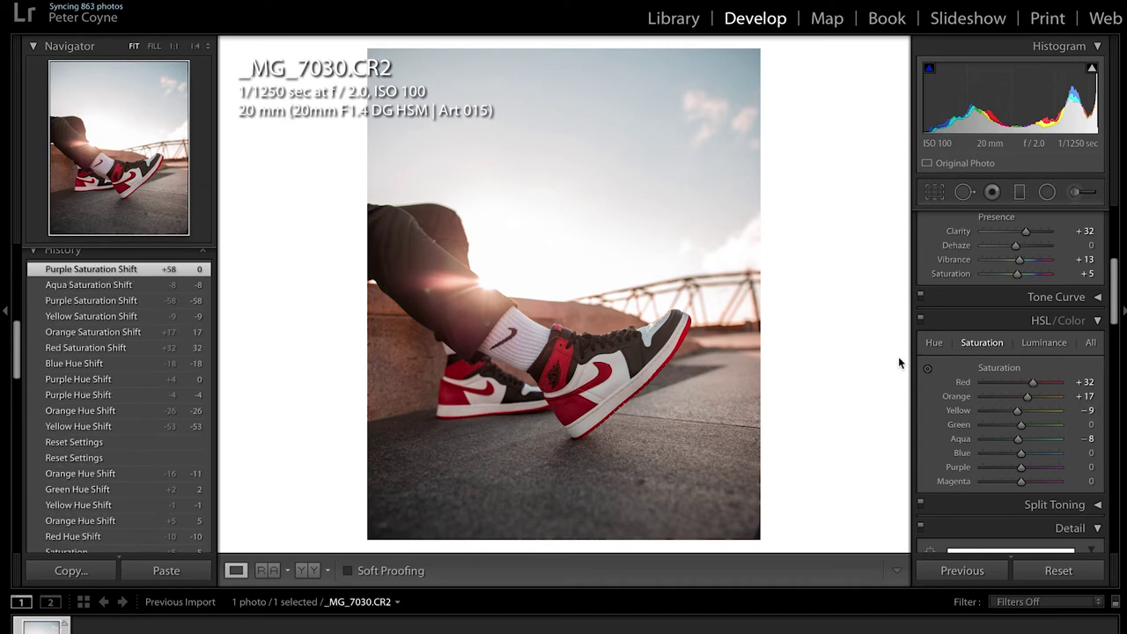
pyautogui.click(1039, 344)
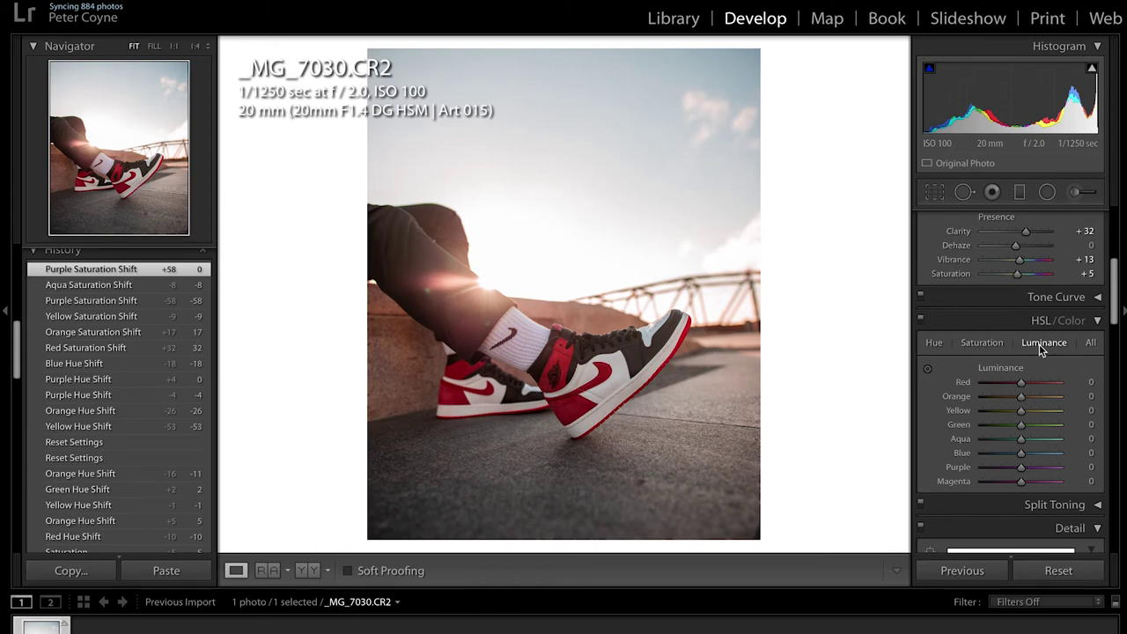
# - Set HSL luminance to Red +25 and Orange +19, then scroll down to the Detail panel
pyautogui.click(1021, 385)
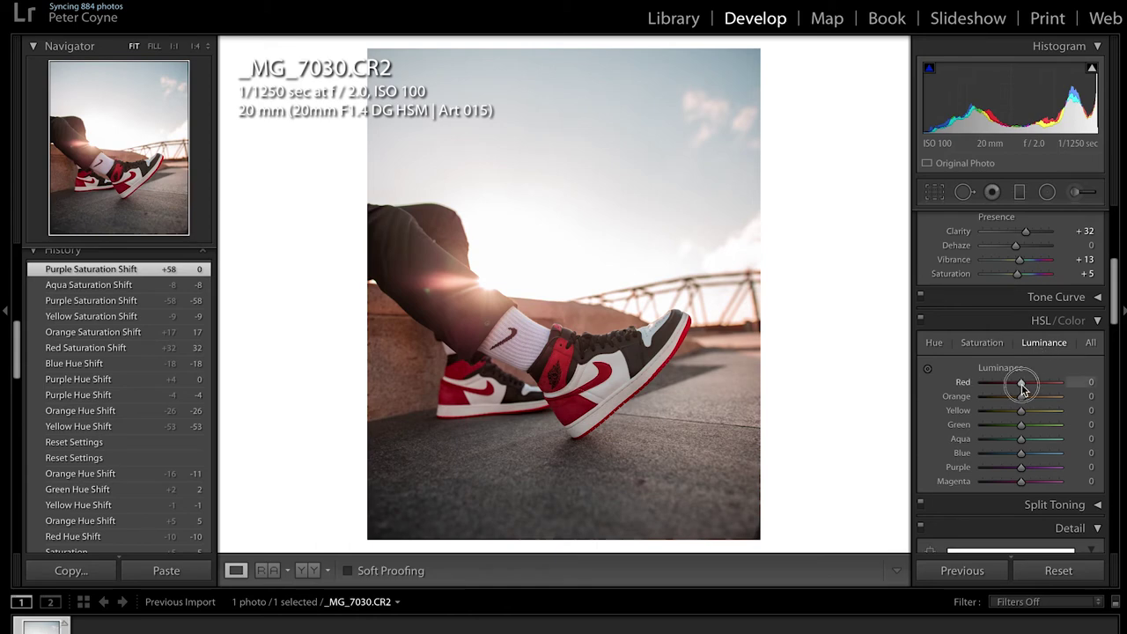
pyautogui.moveTo(1024, 388)
pyautogui.mouseDown()
pyautogui.moveTo(1085, 385)
pyautogui.moveTo(971, 387)
pyautogui.moveTo(1034, 390)
pyautogui.mouseUp()
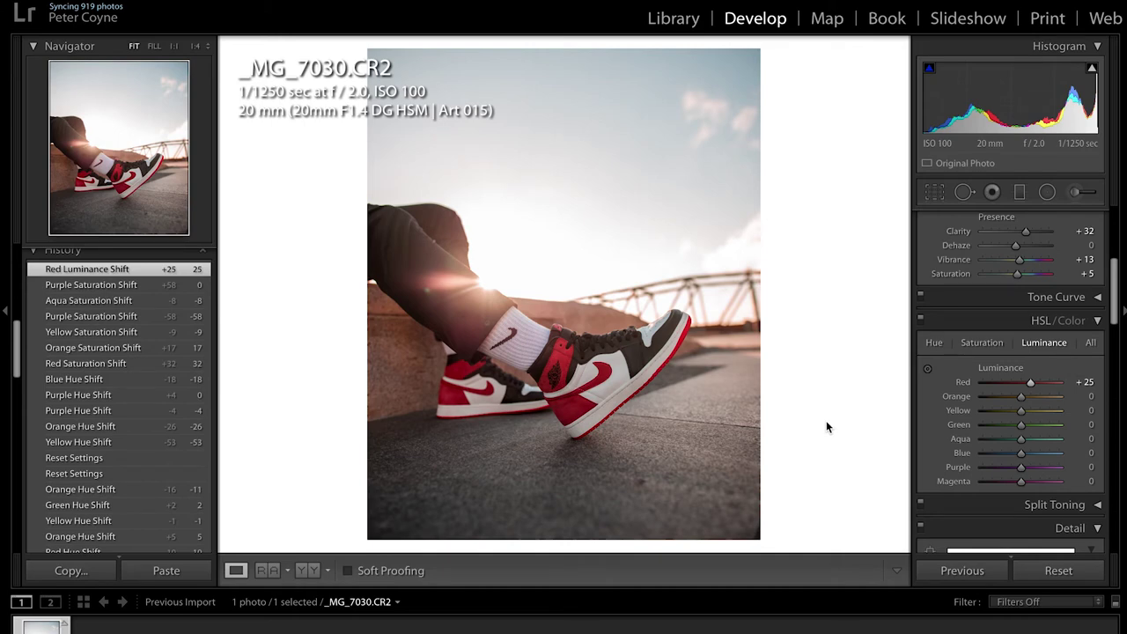
pyautogui.click(982, 344)
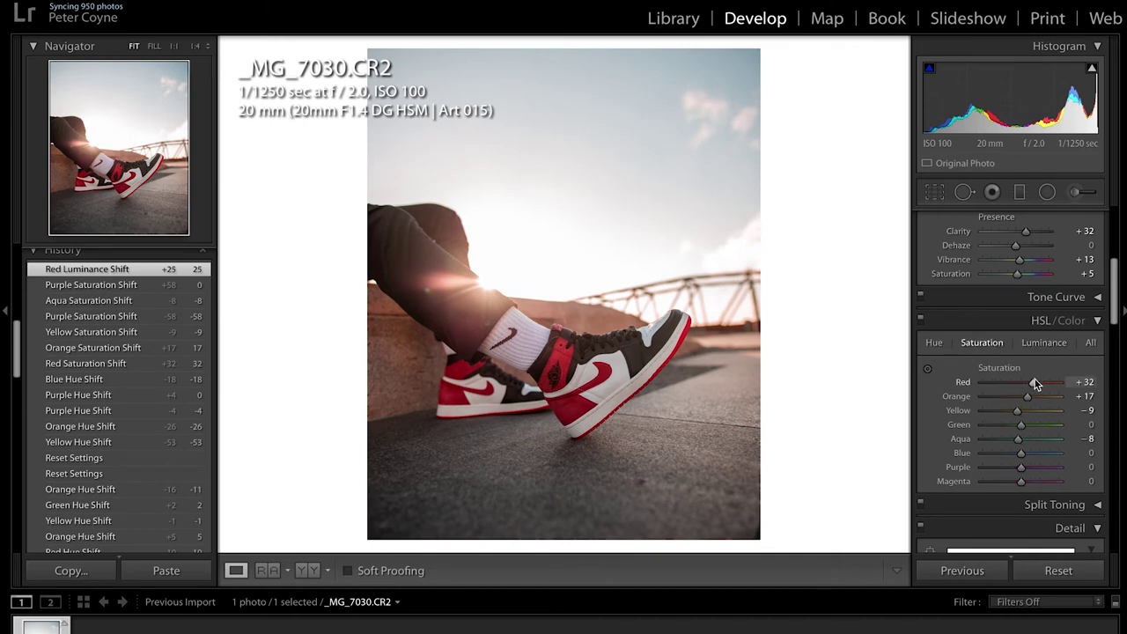
pyautogui.click(1045, 344)
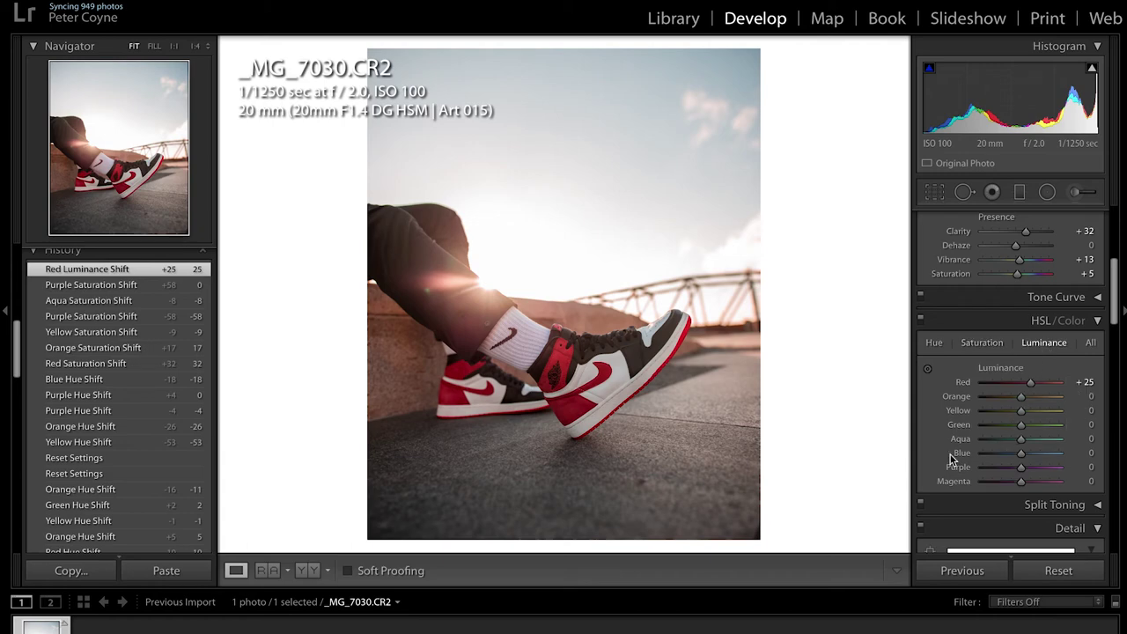
pyautogui.scroll(-1, 951, 457)
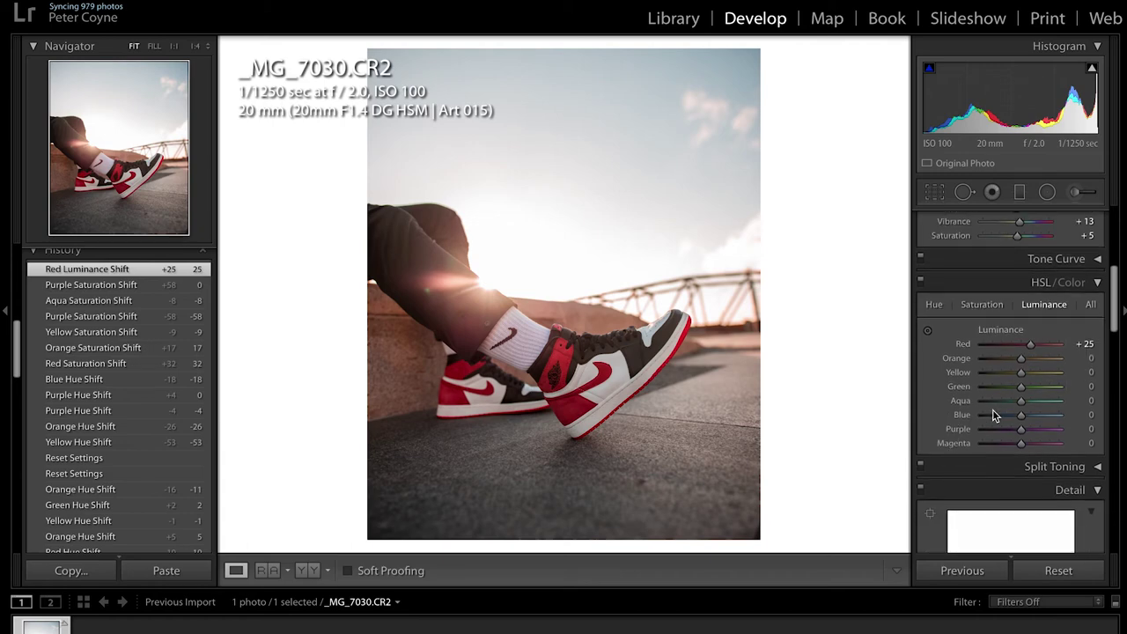
pyautogui.moveTo(1024, 364); pyautogui.dragTo(1031, 358)
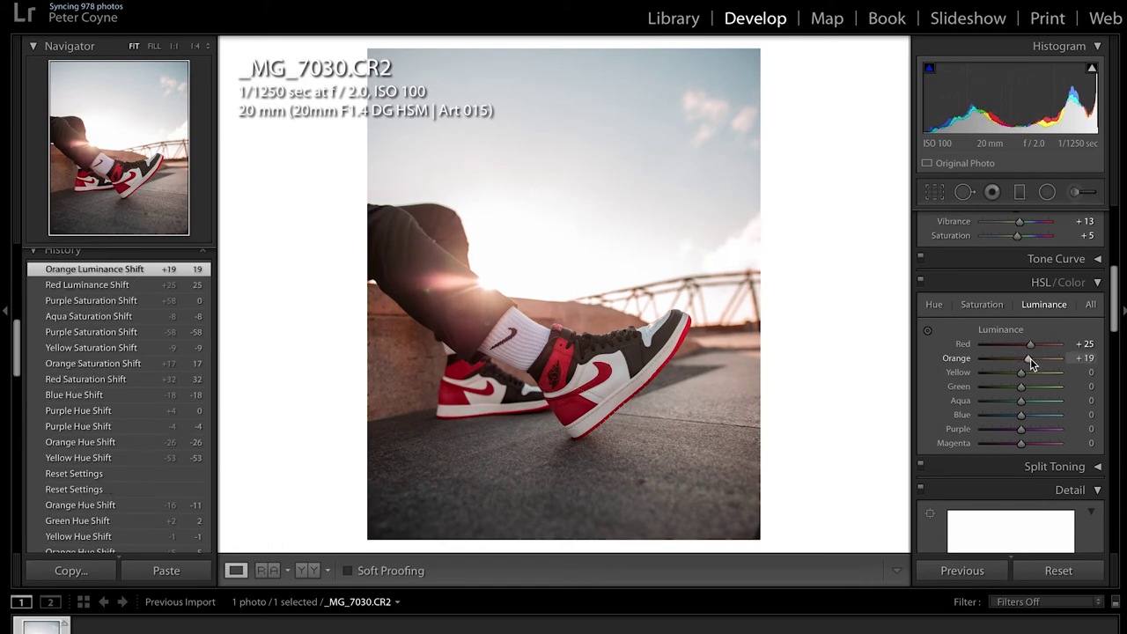
pyautogui.scroll(-1, 1061, 467)
pyautogui.scroll(-3, 1061, 467)
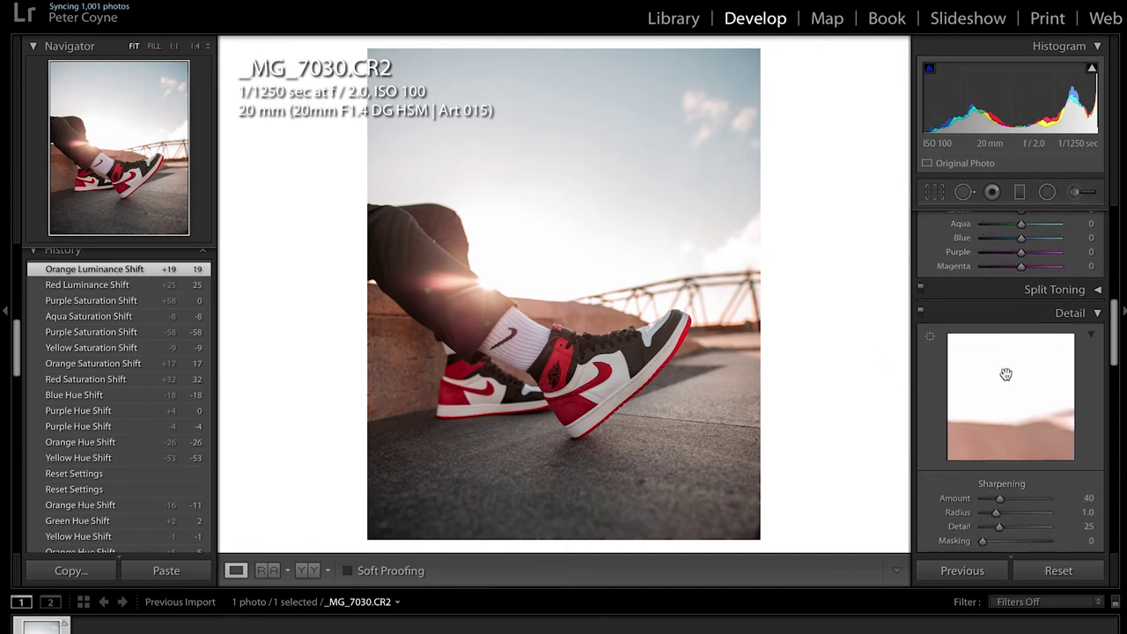
# - Enable the Sigma lens profile correction and Remove Chromatic Aberration for the sneaker photo
pyautogui.click(1096, 314)
pyautogui.scroll(-2, 1030, 377)
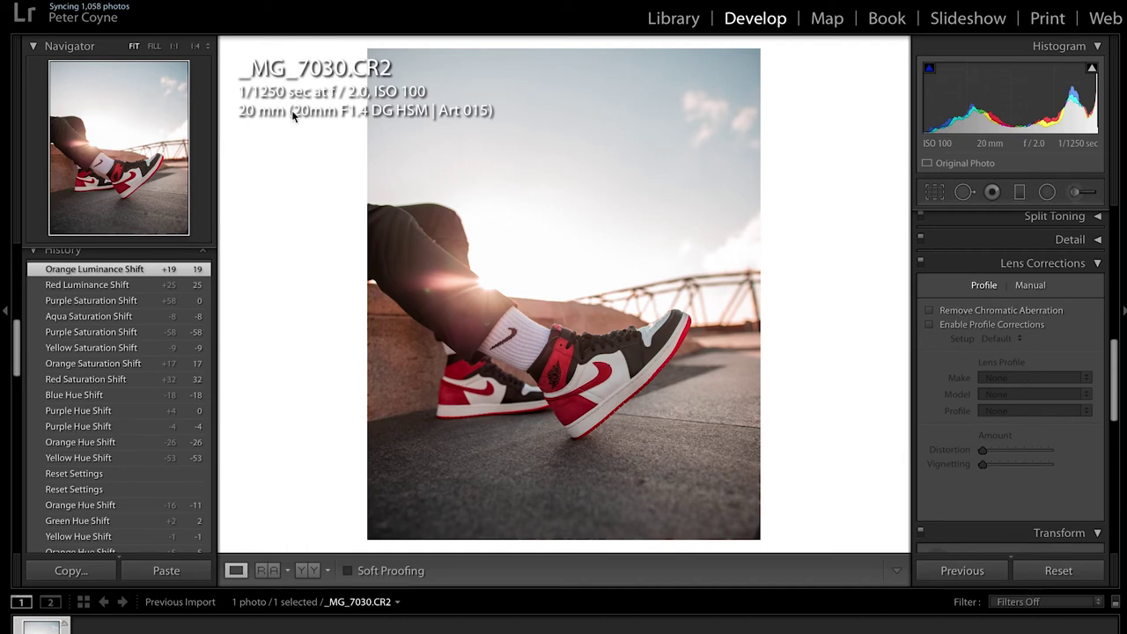
pyautogui.click(930, 325)
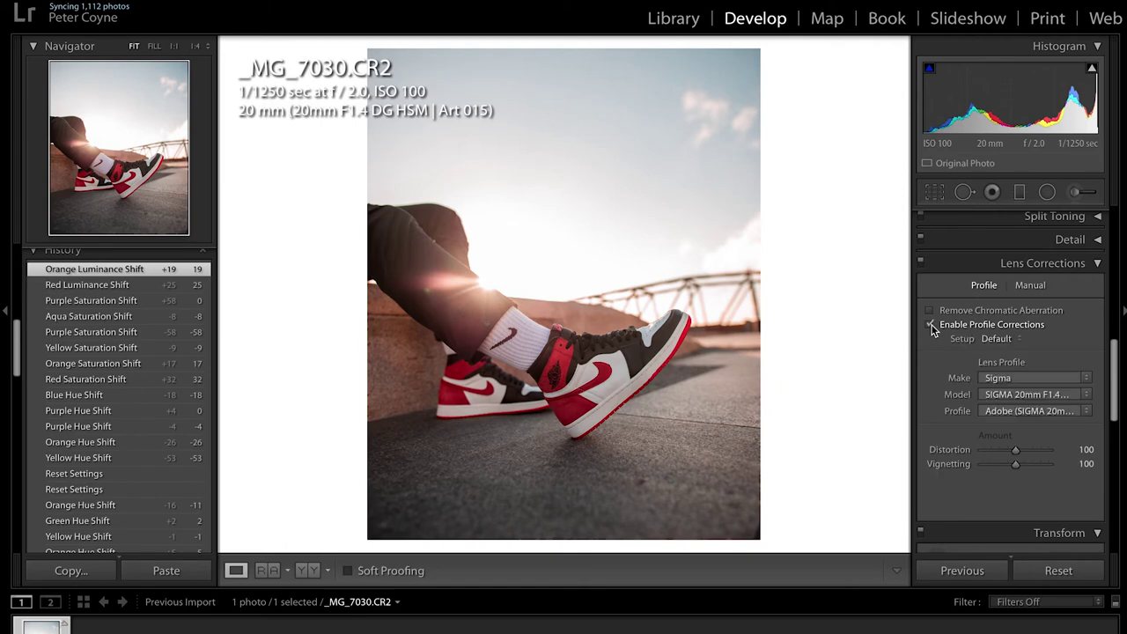
pyautogui.click(930, 310)
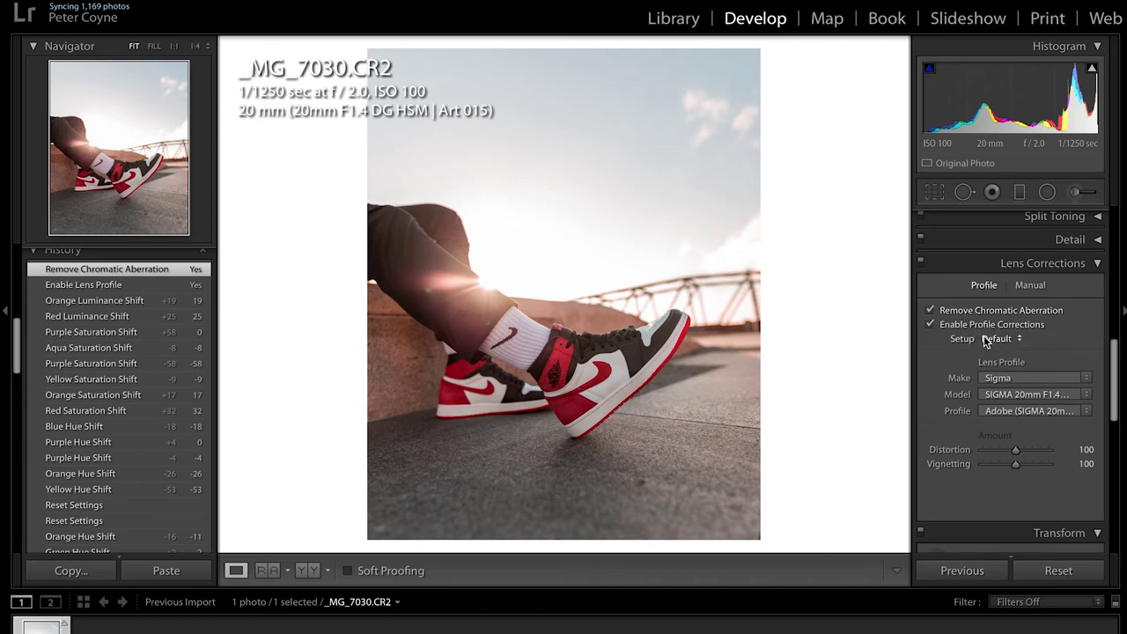
# - Toggle the profile correction to compare, leaving it on, and reduce vignetting to 23
pyautogui.click(931, 325)
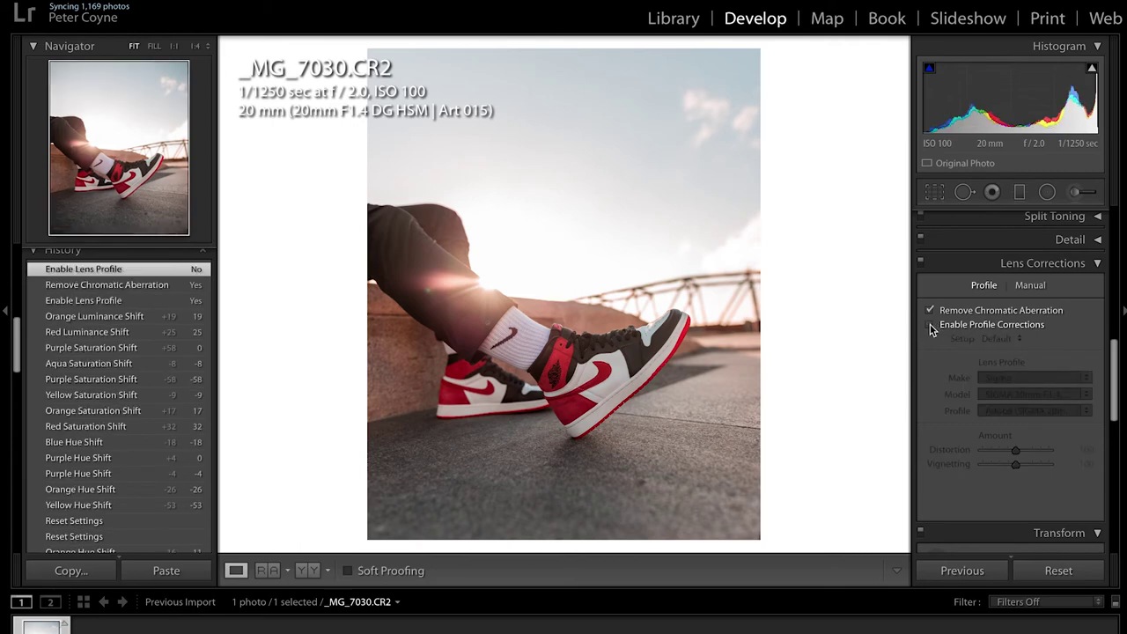
pyautogui.click(931, 325)
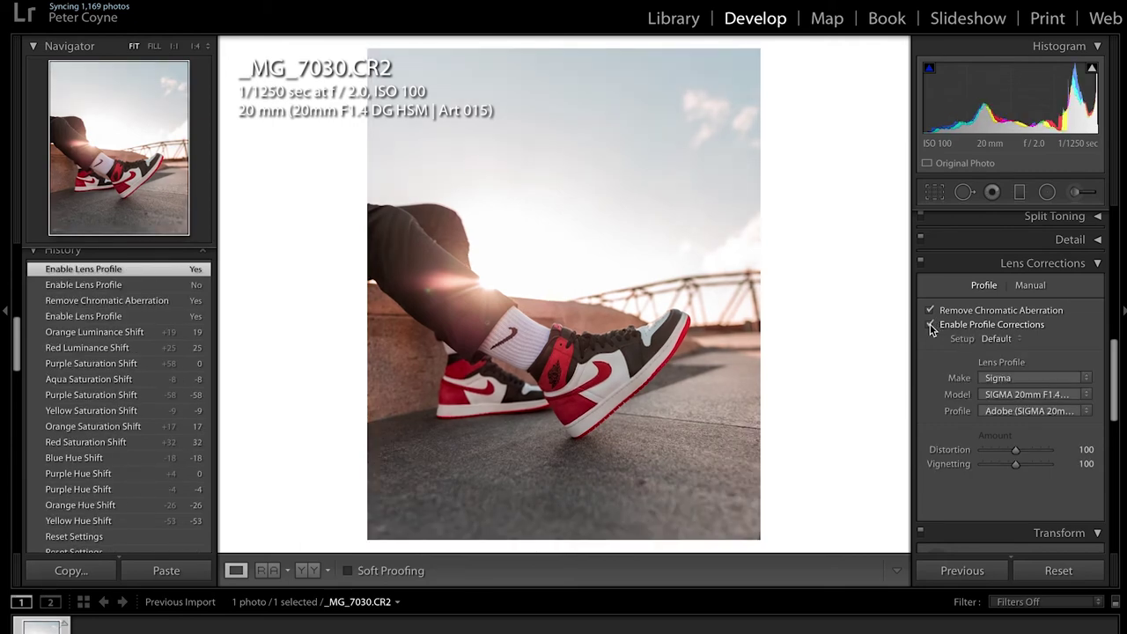
pyautogui.click(931, 325)
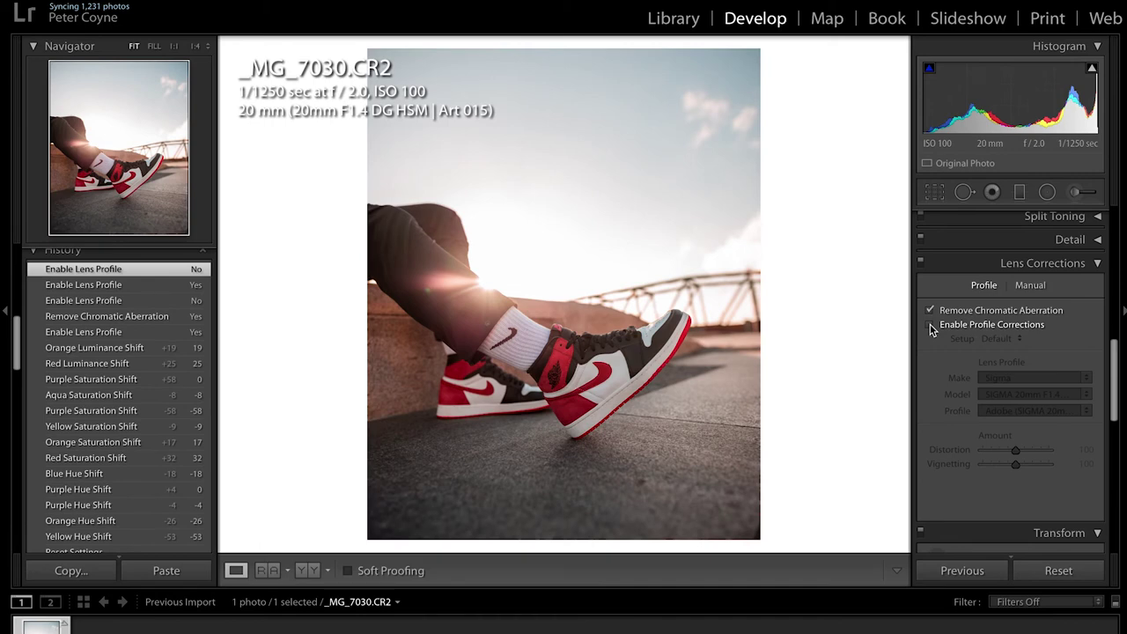
pyautogui.click(931, 326)
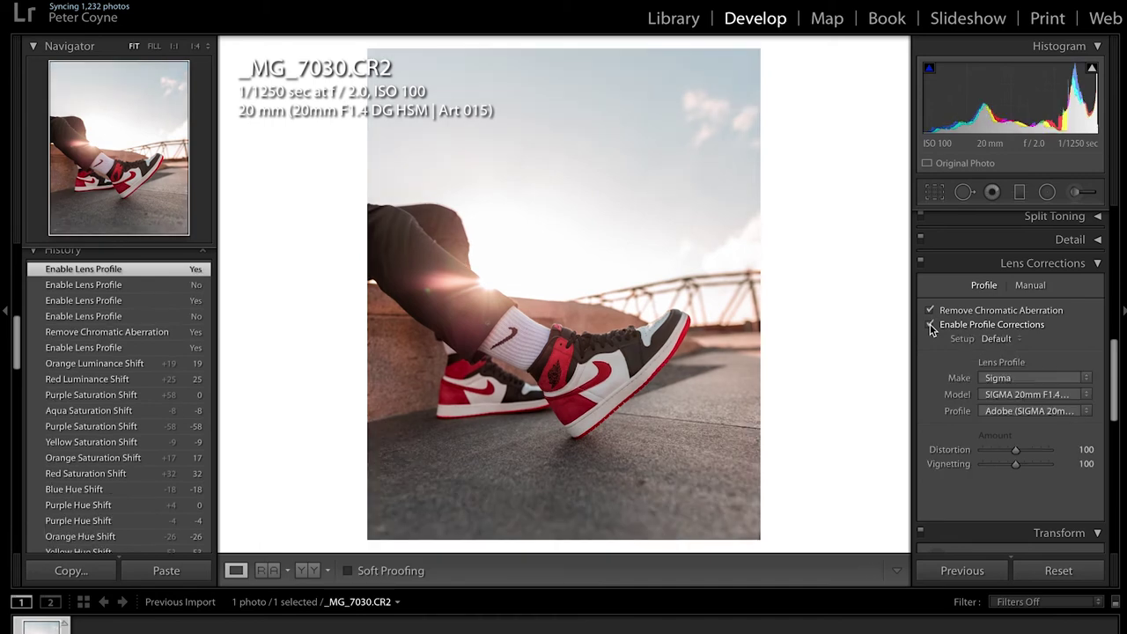
pyautogui.click(931, 325)
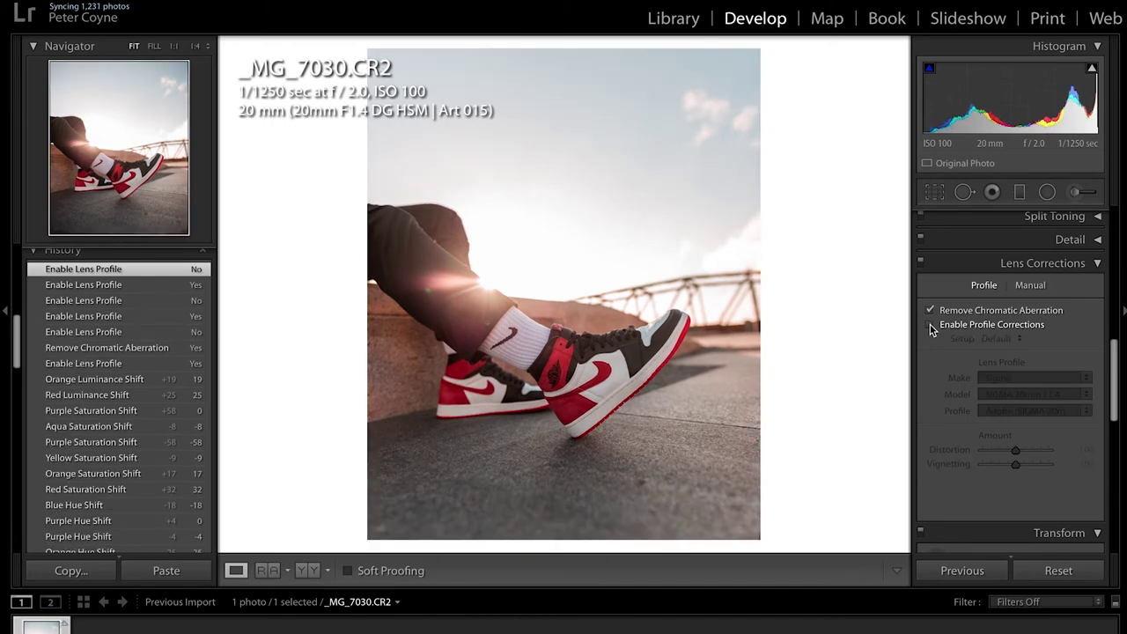
pyautogui.click(931, 326)
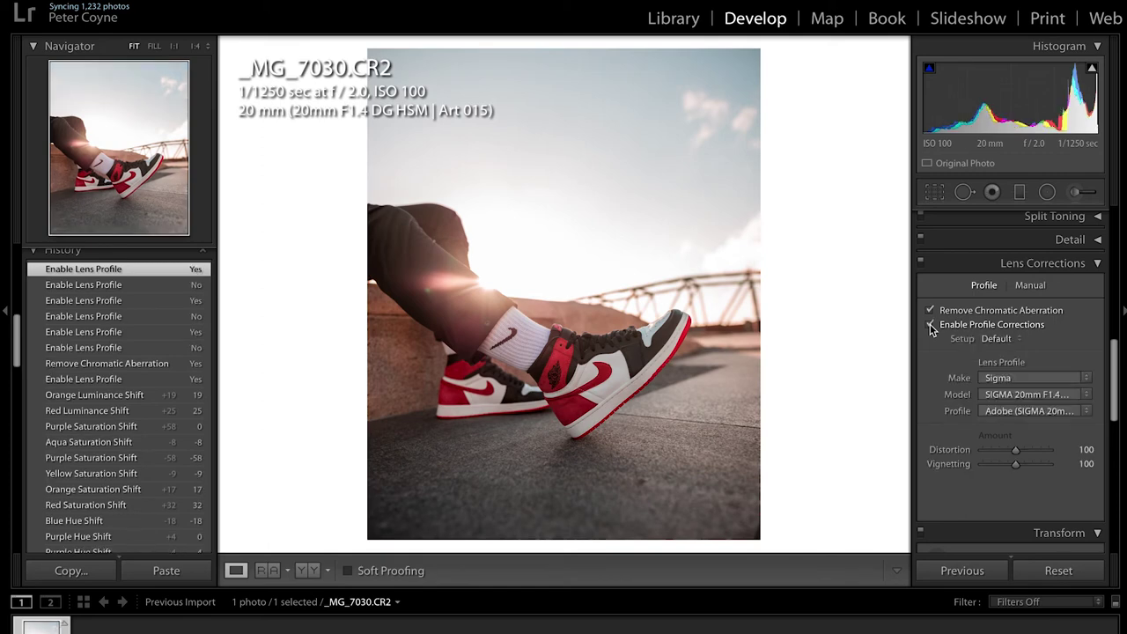
pyautogui.moveTo(1017, 465); pyautogui.dragTo(990, 467)
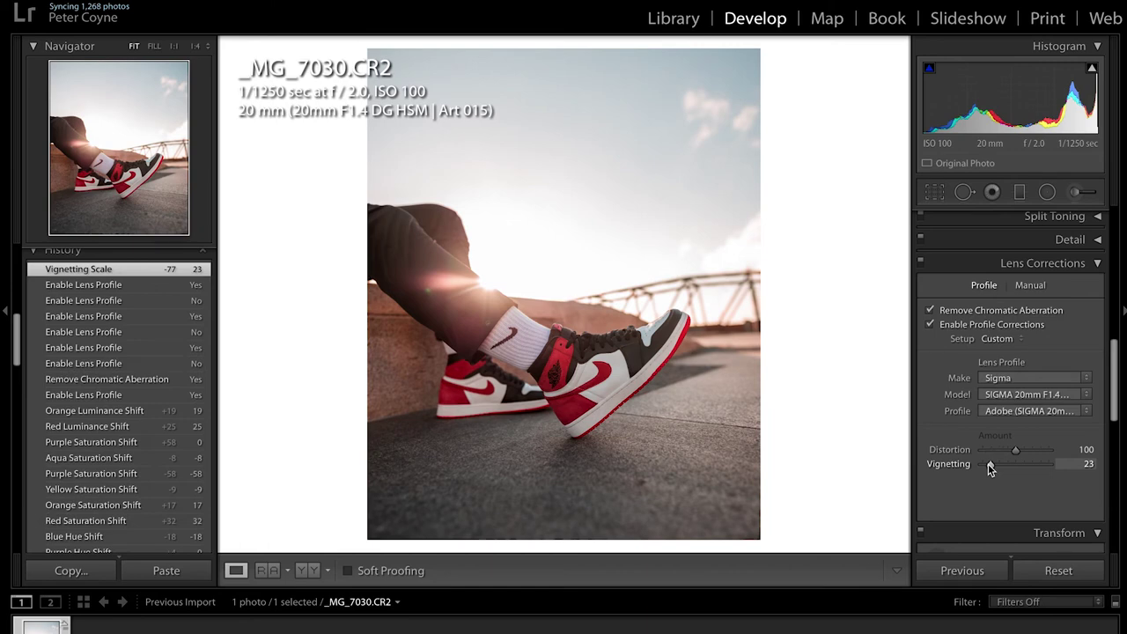
# - Try lens Distortion at 200, then reset it back to 100
pyautogui.click(1016, 450)
pyautogui.moveTo(1016, 450); pyautogui.dragTo(1087, 461)
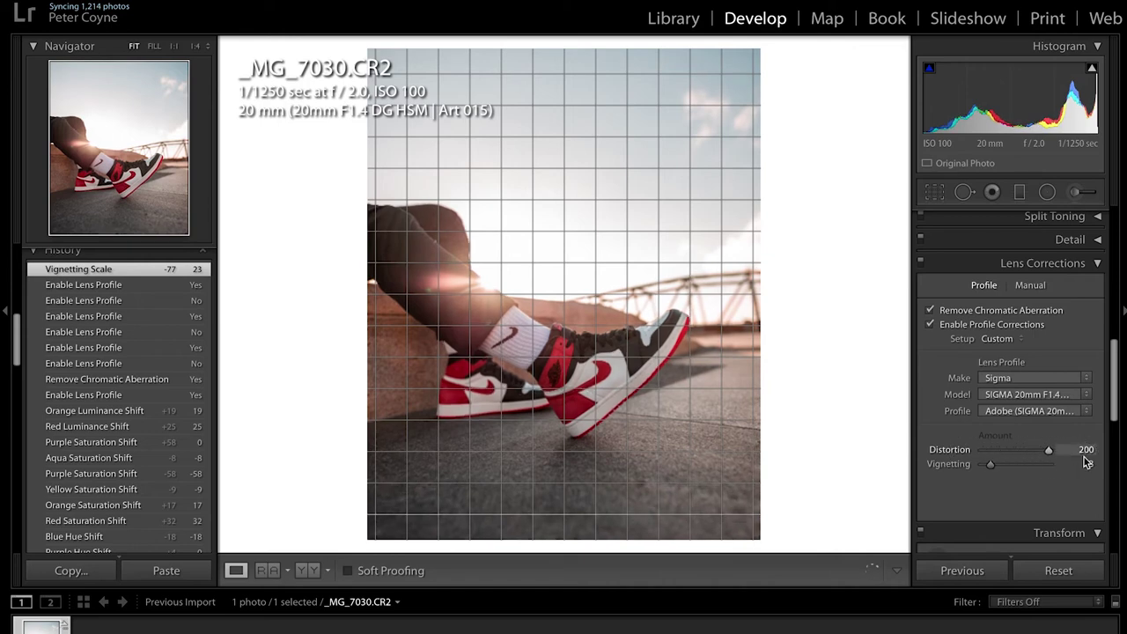
pyautogui.doubleClick(960, 453)
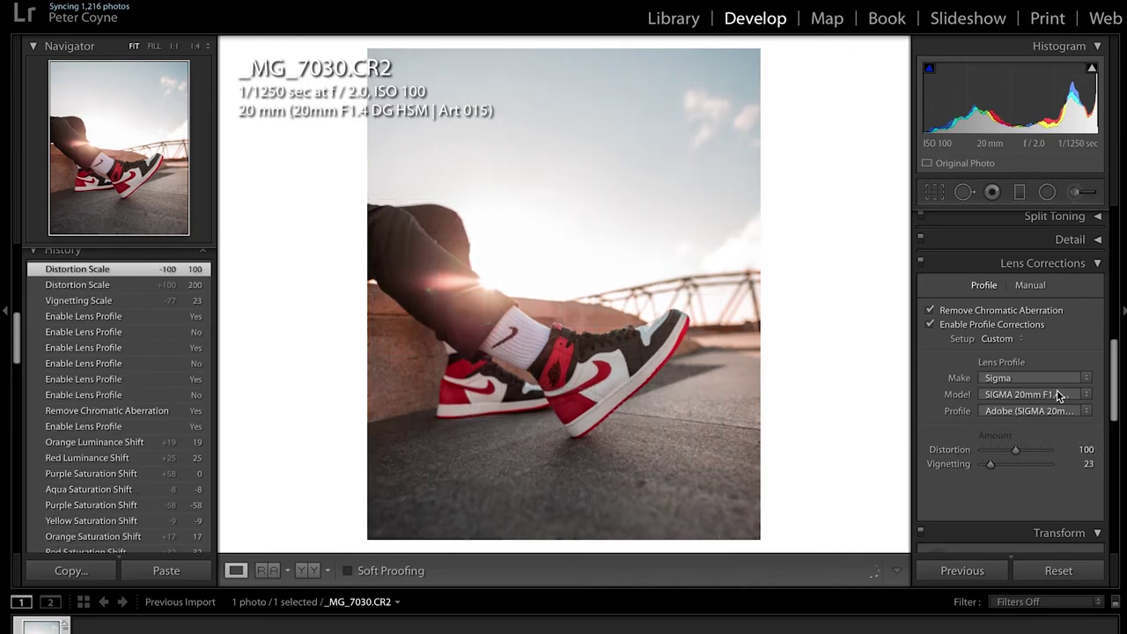
# - Check the lens Make, Model and Profile lists, keeping the Sigma 20mm profile unchanged
pyautogui.click(1040, 381)
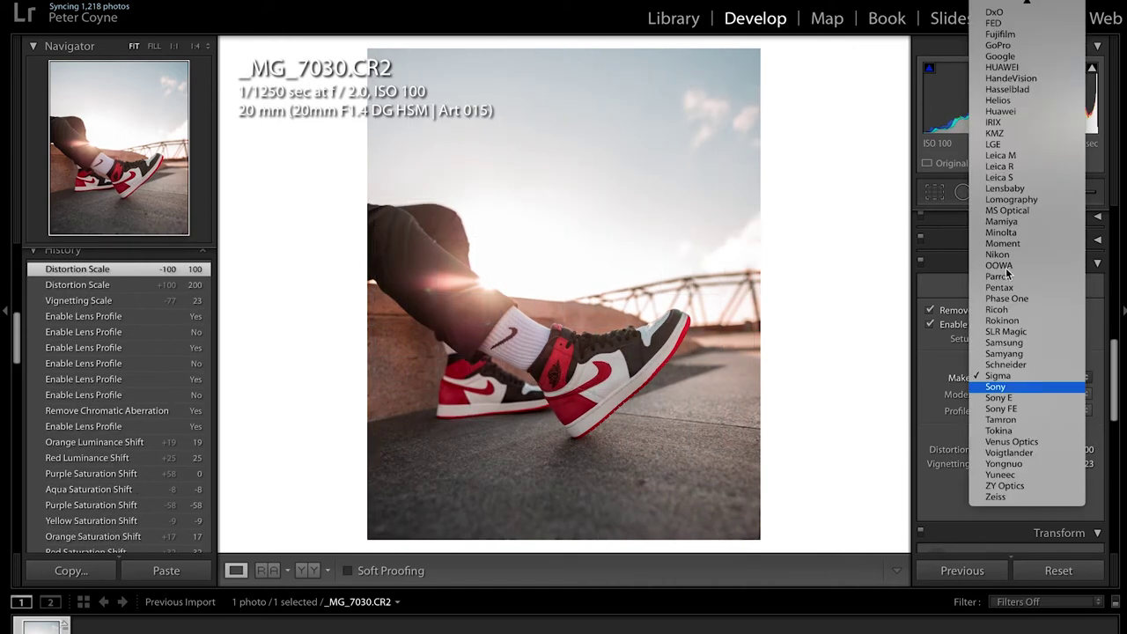
pyautogui.scroll(3, 984, 26)
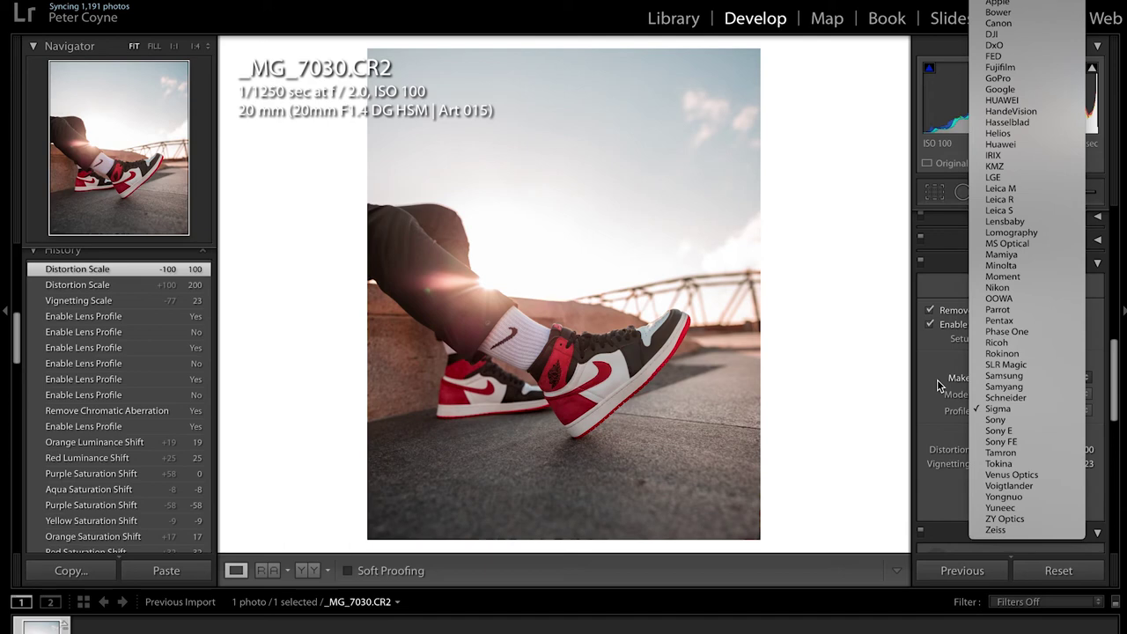
pyautogui.click(872, 360)
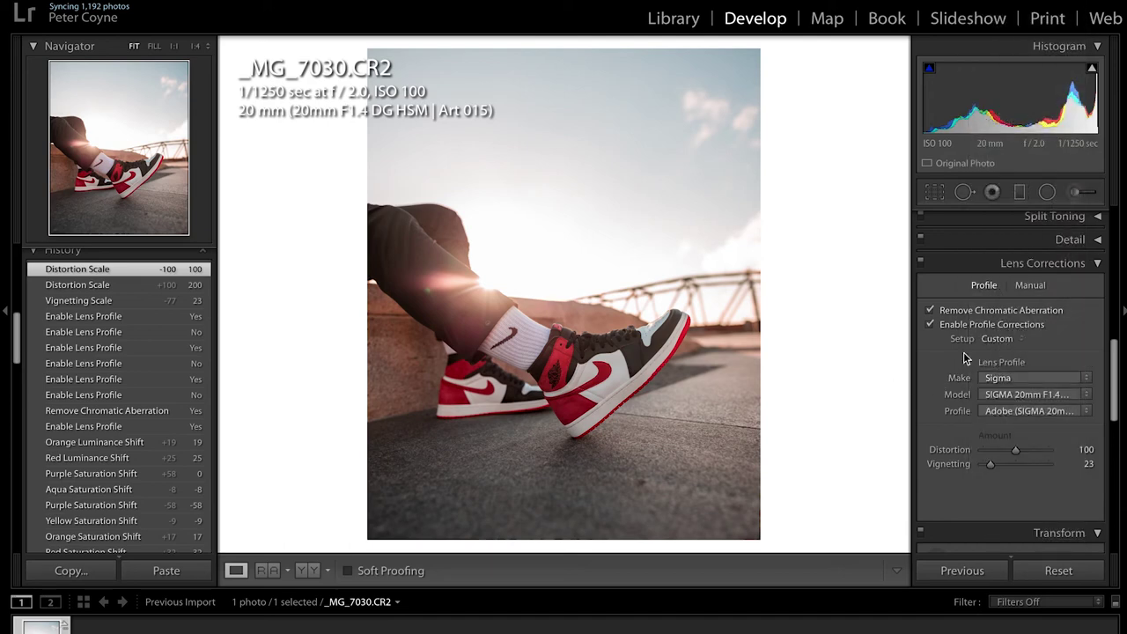
pyautogui.click(1020, 394)
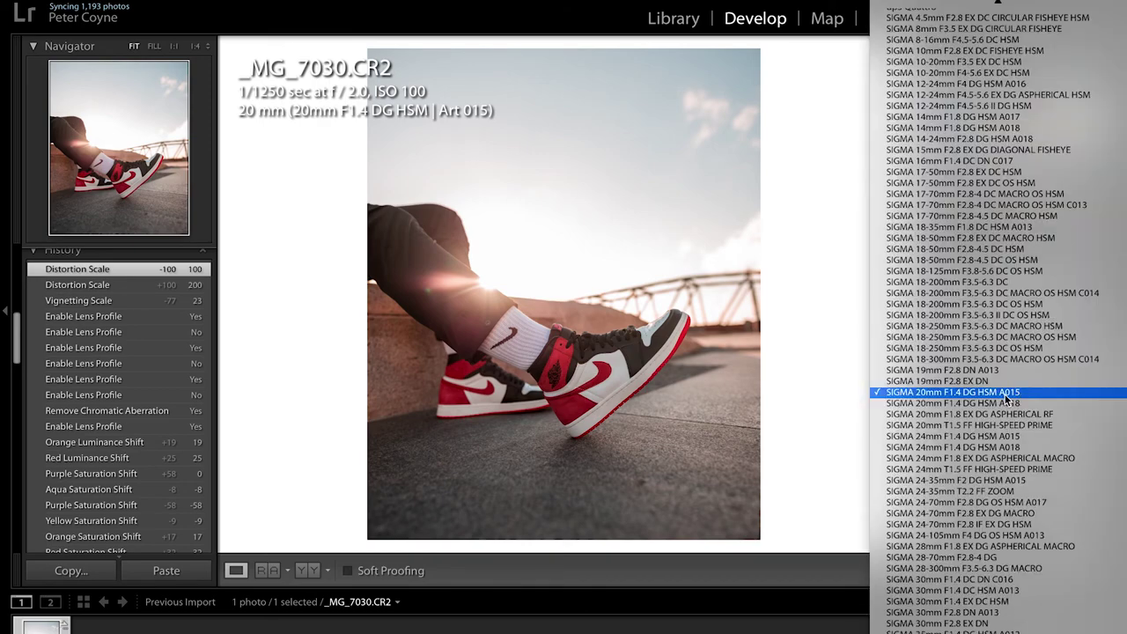
pyautogui.click(847, 377)
pyautogui.click(1031, 411)
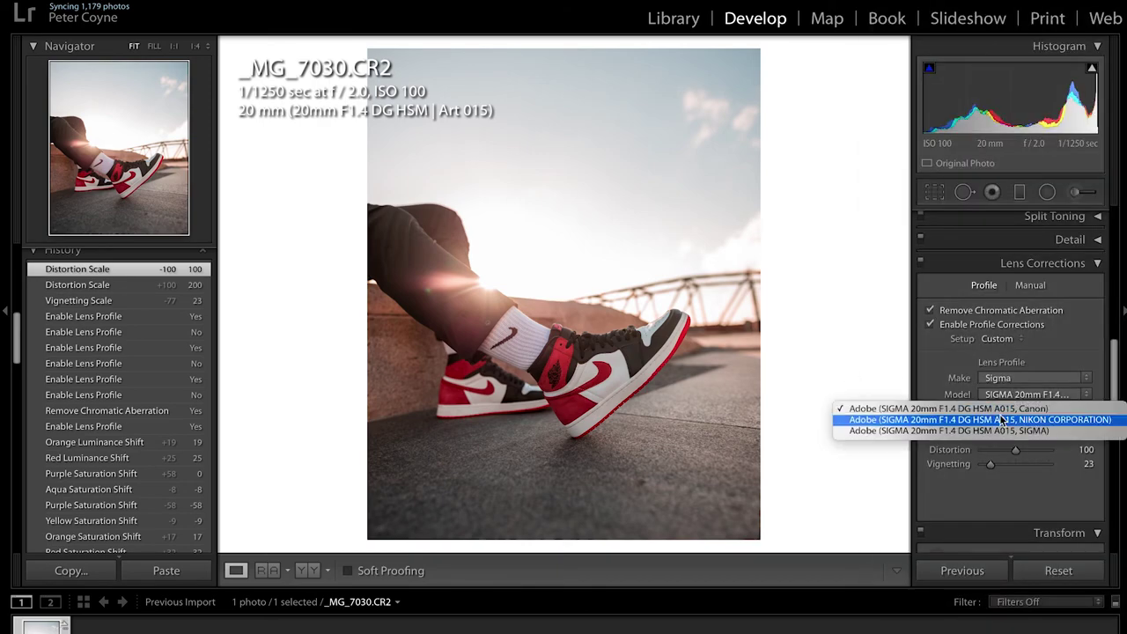
pyautogui.click(1037, 409)
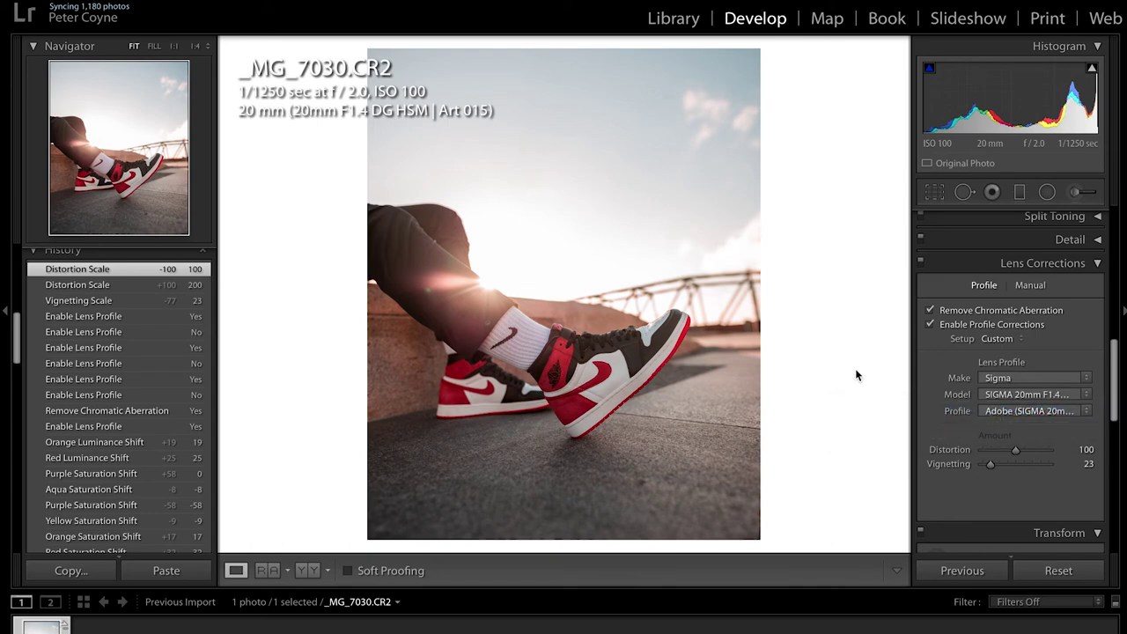
pyautogui.scroll(-5, 928, 415)
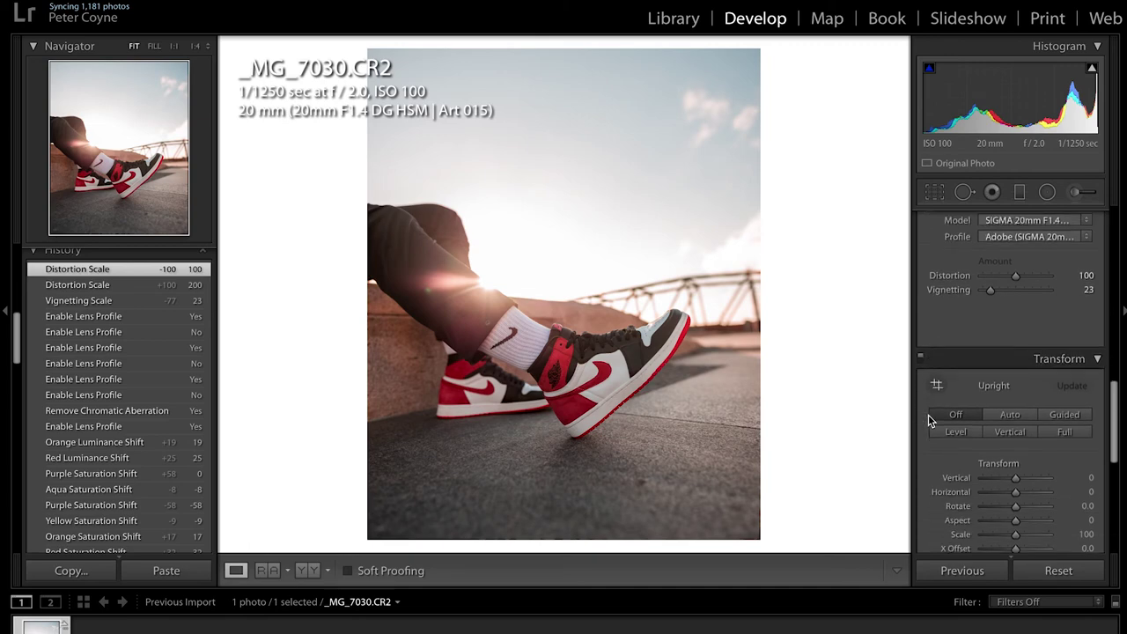
# - Collapse Transform and Calibration, then ease Highlights to -48 and Whites to -28 in Basic
pyautogui.click(1084, 328)
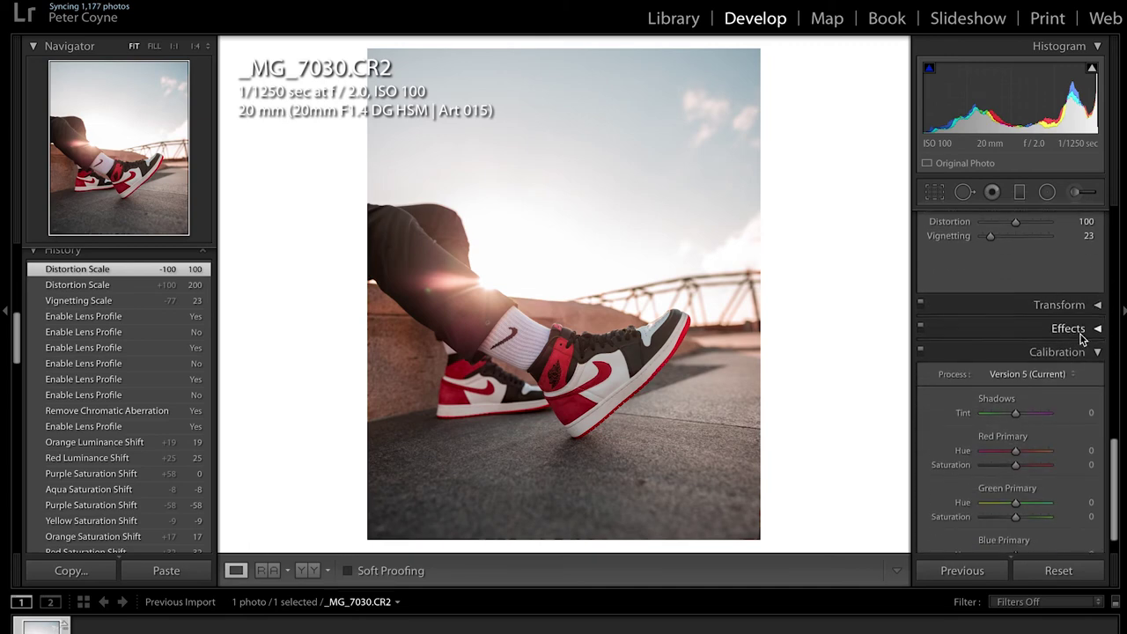
pyautogui.click(1075, 351)
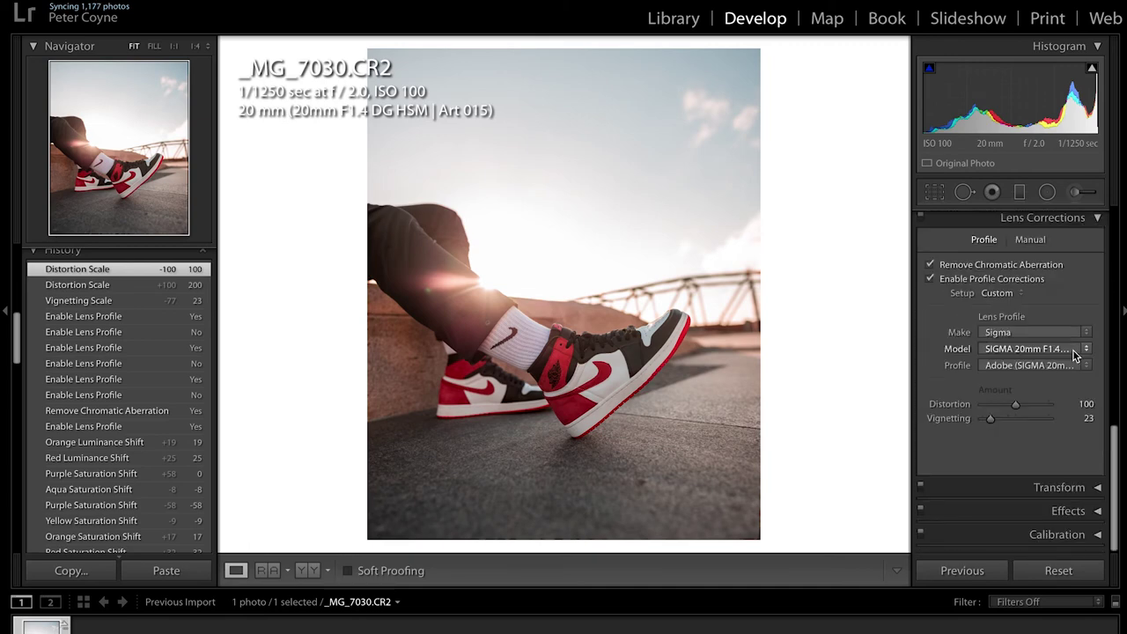
pyautogui.scroll(15, 1066, 352)
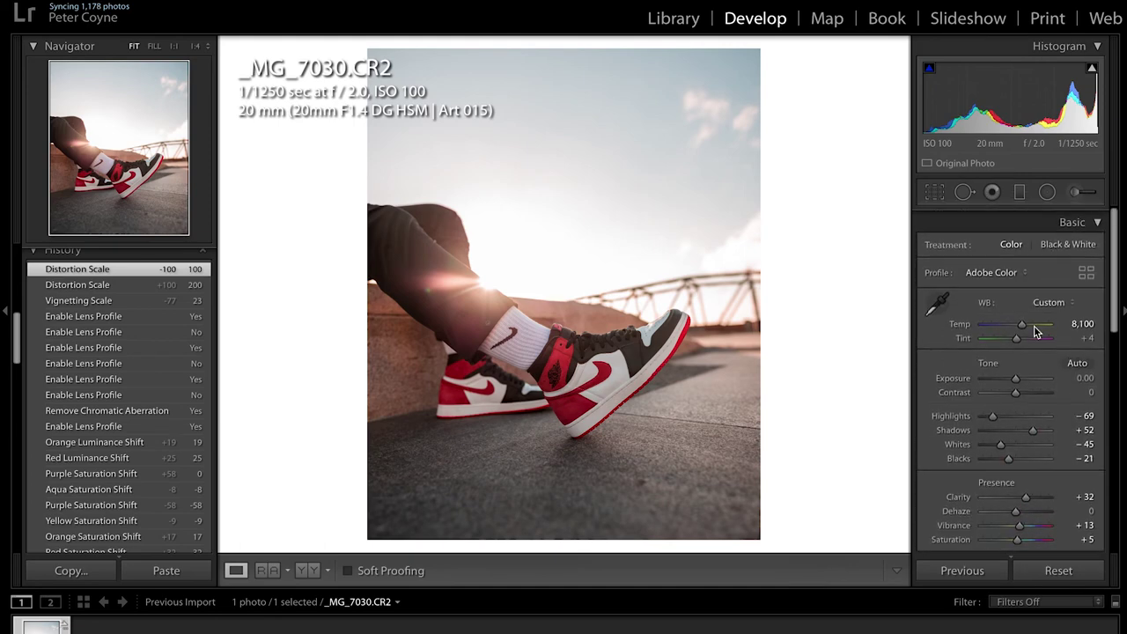
pyautogui.moveTo(996, 411); pyautogui.dragTo(1011, 445)
pyautogui.click(1006, 440)
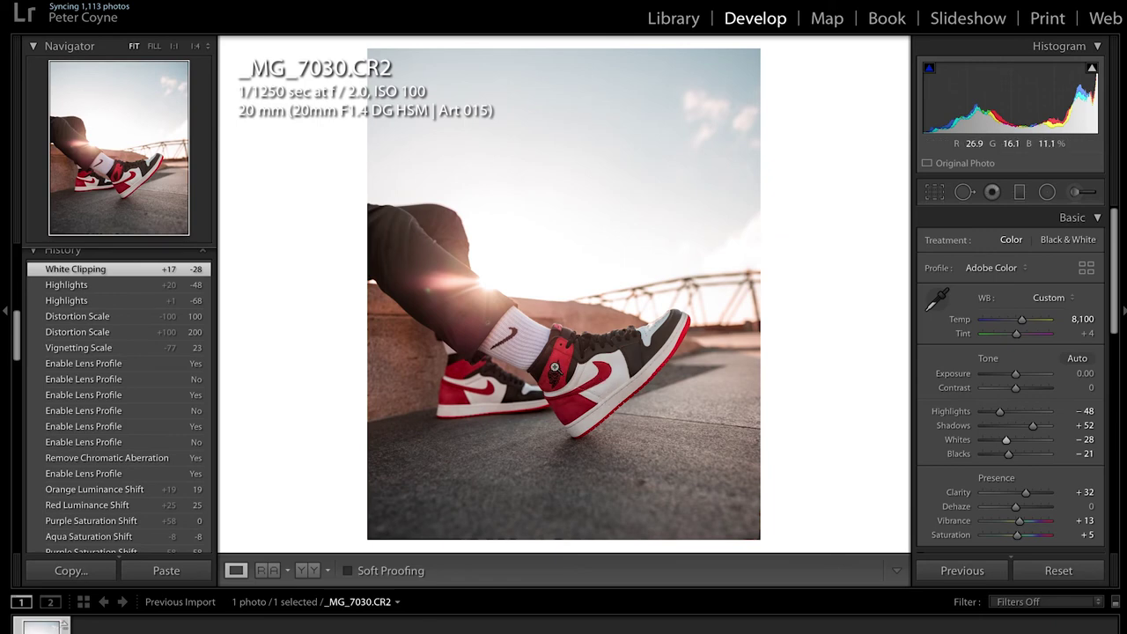
# - Compare the edited sneaker photo against the original with the Before/After toggle
pyautogui.press('\\')
pyautogui.press('\\')
pyautogui.press('\\')
pyautogui.press('\\')
pyautogui.press('\\')
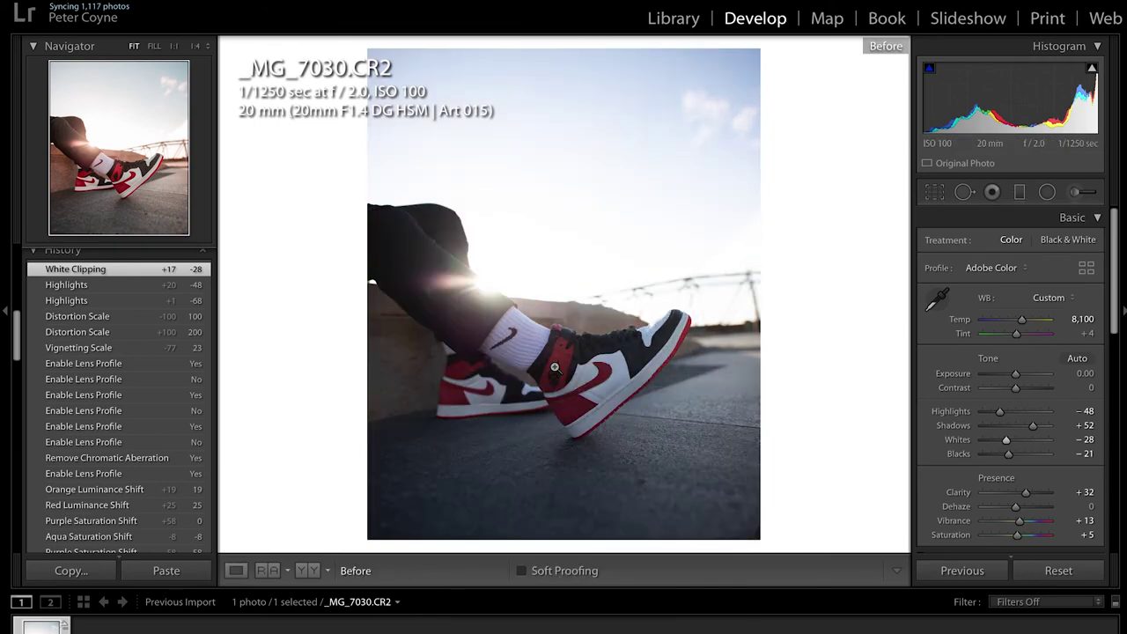
pyautogui.press('\\')
pyautogui.press('\\')
pyautogui.press('\\')
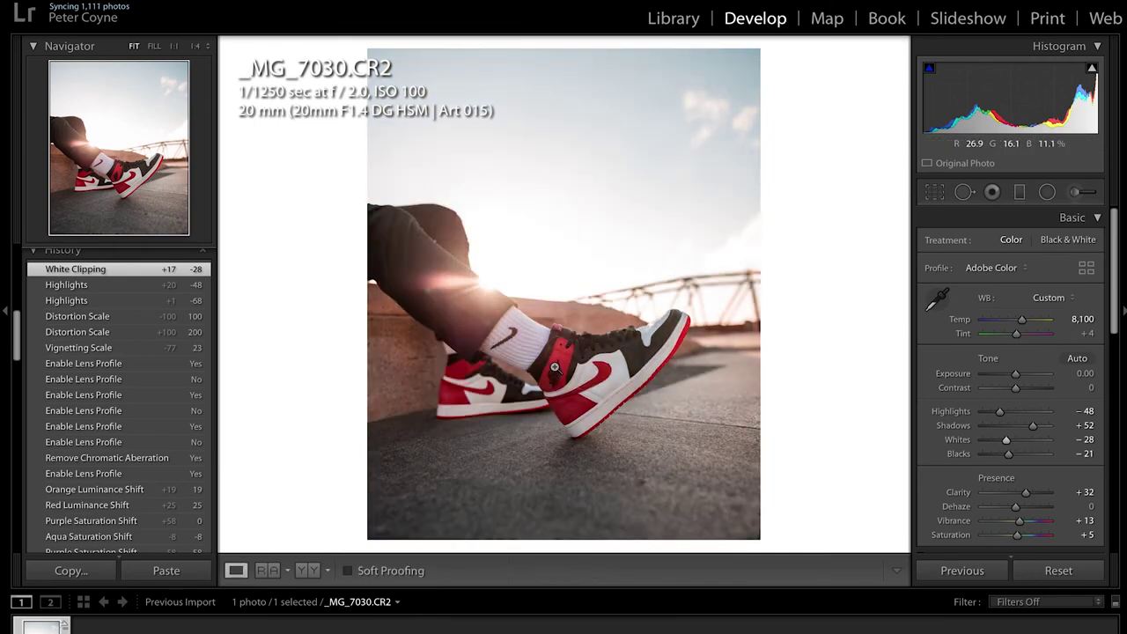
pyautogui.press('\\')
pyautogui.press('\\')
pyautogui.press('\\')
pyautogui.press('\\')
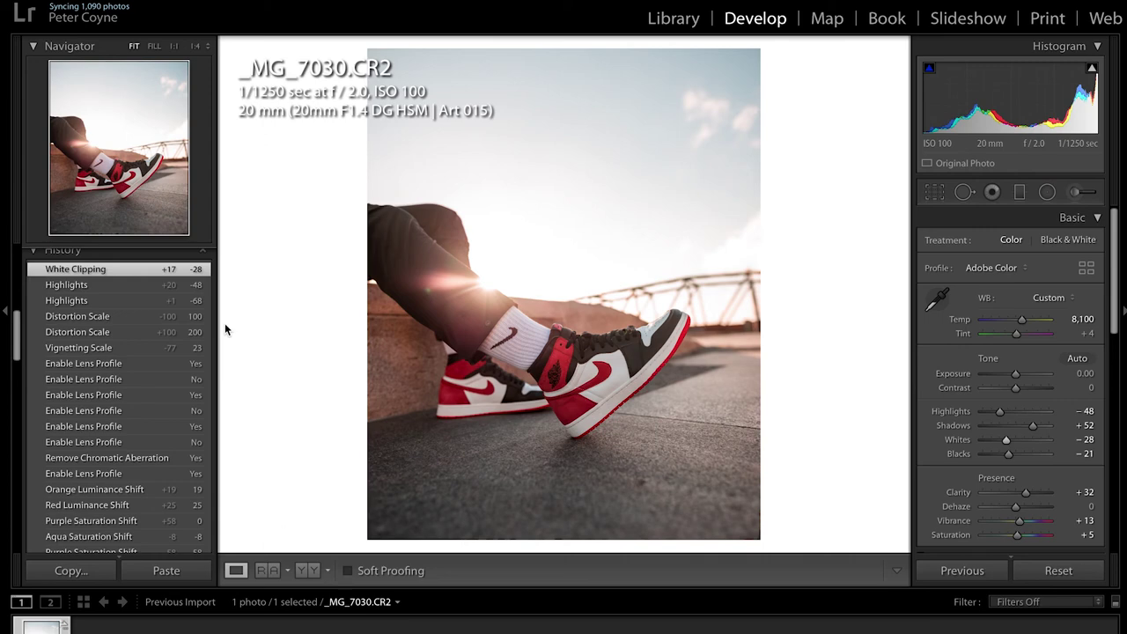
pyautogui.scroll(2, 106, 357)
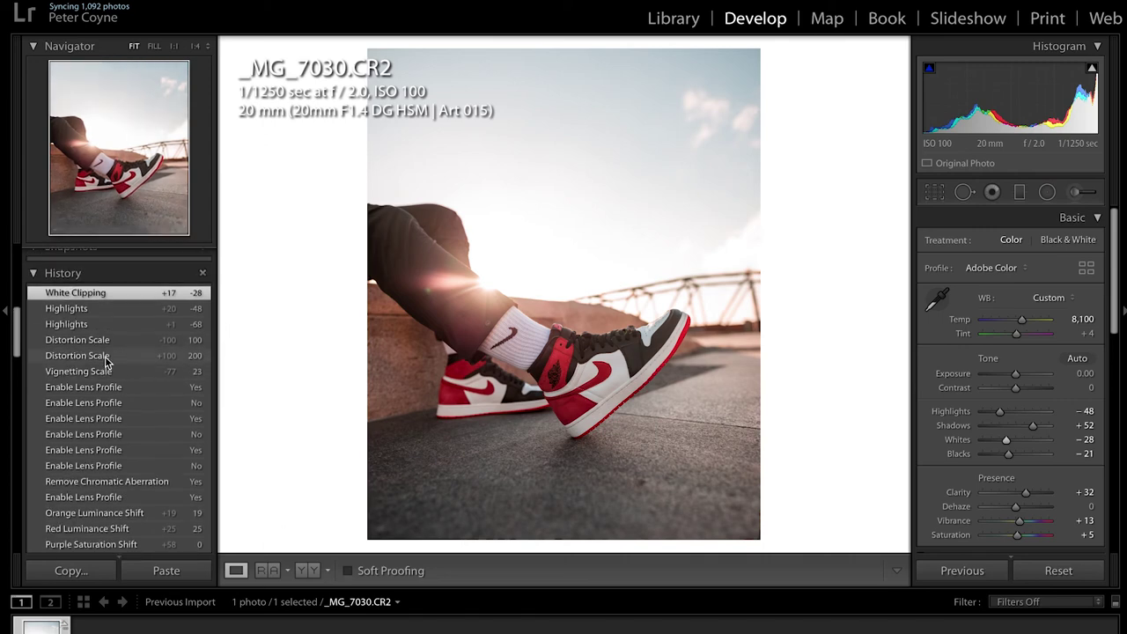
pyautogui.scroll(-4, 45, 398)
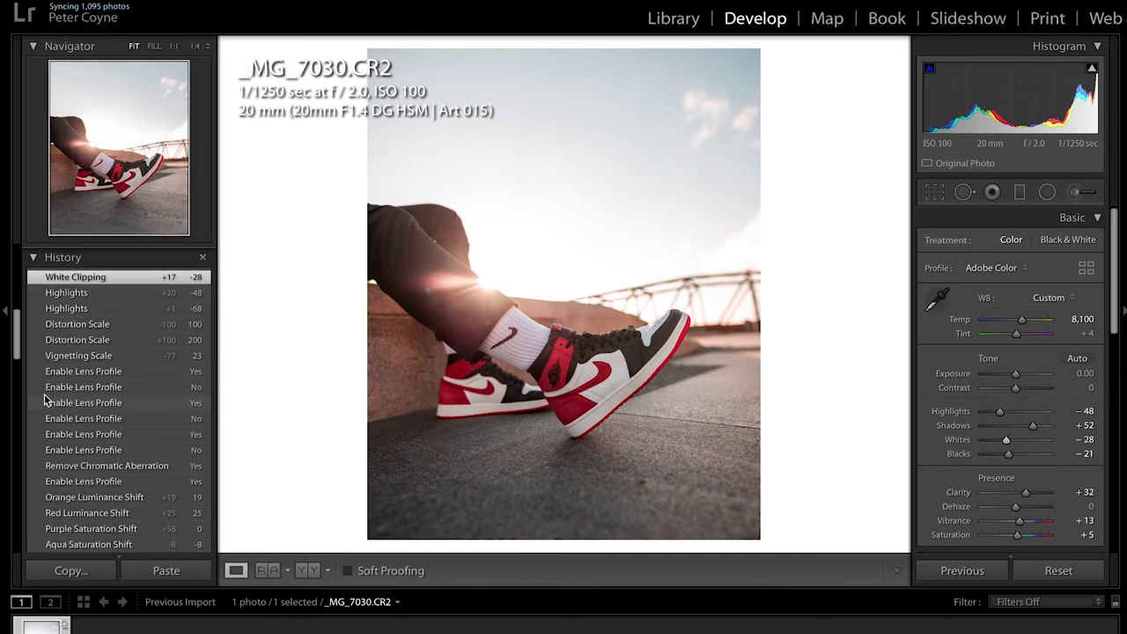
pyautogui.scroll(-12, 45, 398)
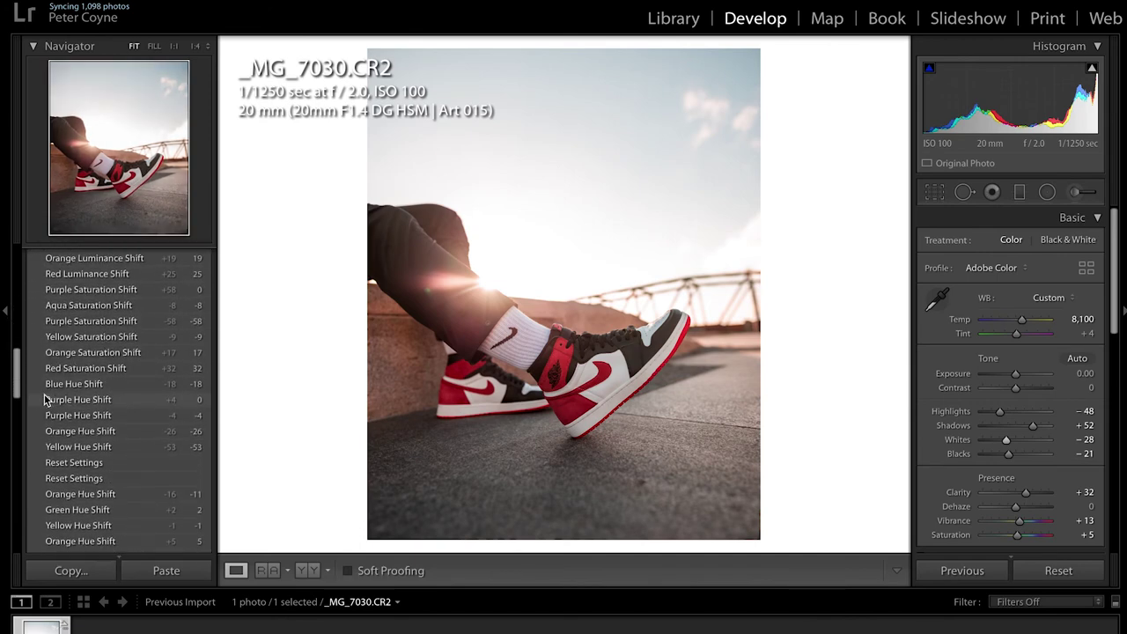
pyautogui.scroll(-9, 45, 398)
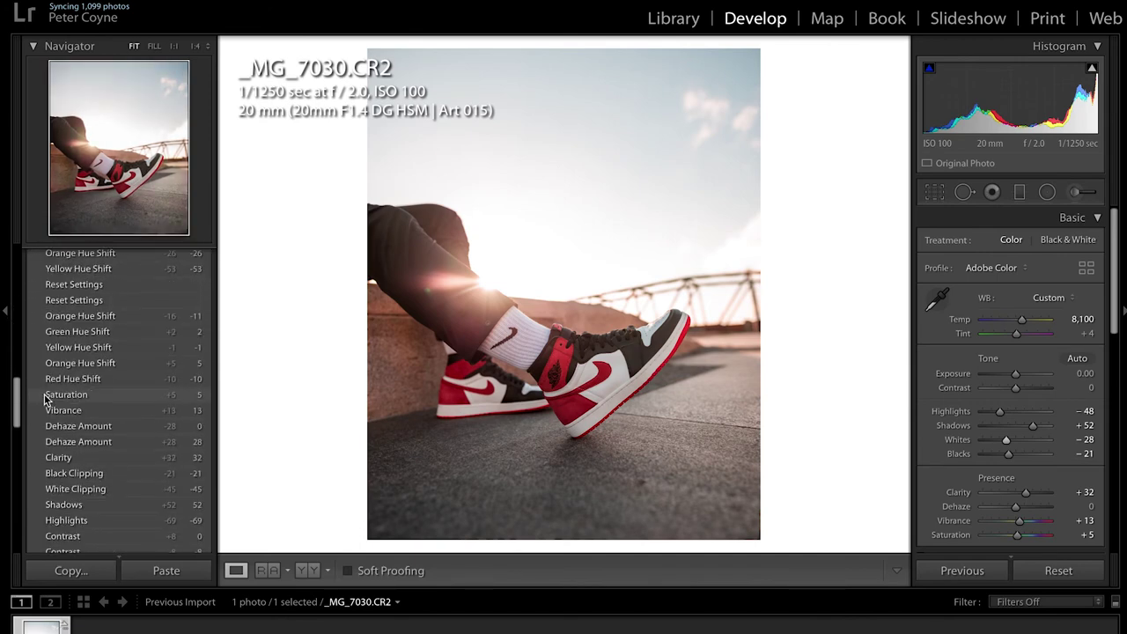
pyautogui.scroll(-7, 45, 398)
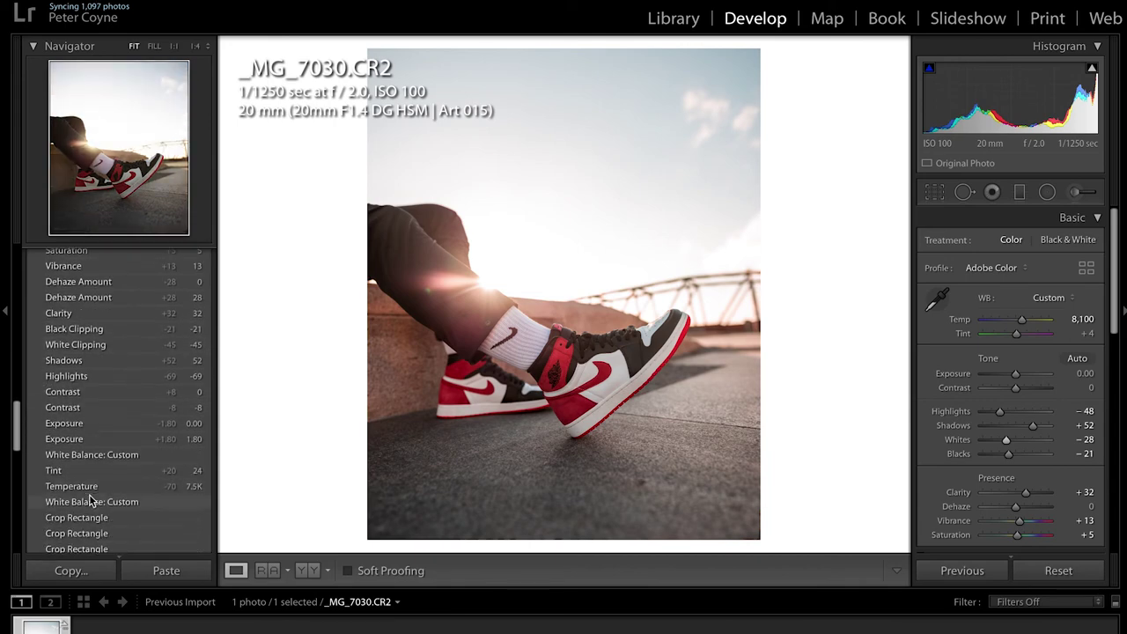
pyautogui.scroll(-2, 92, 507)
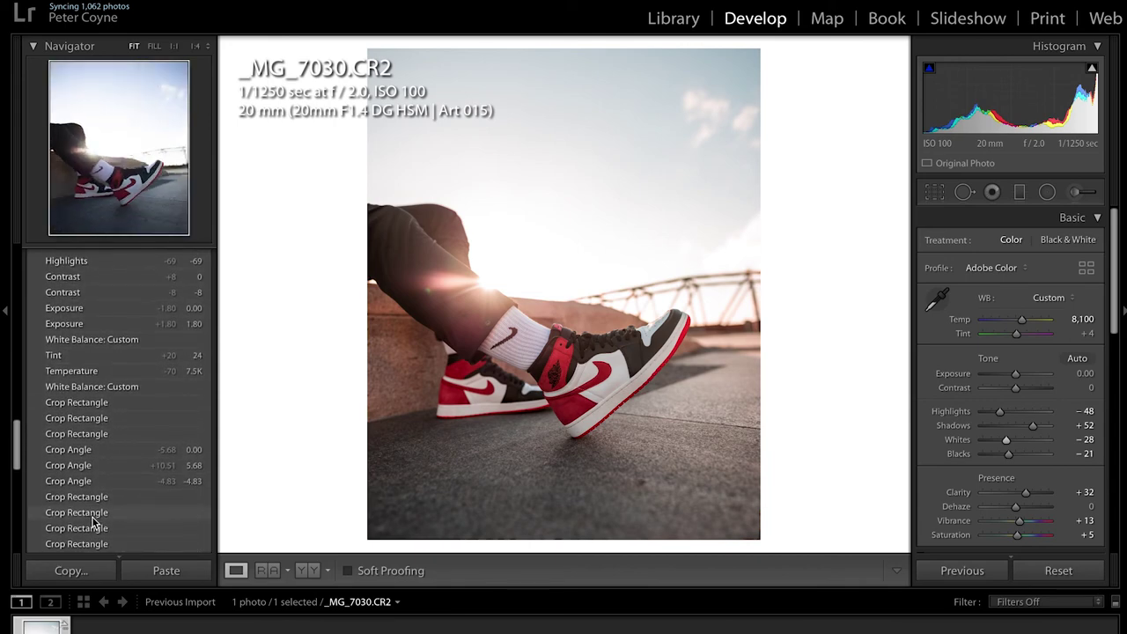
pyautogui.scroll(11, 92, 517)
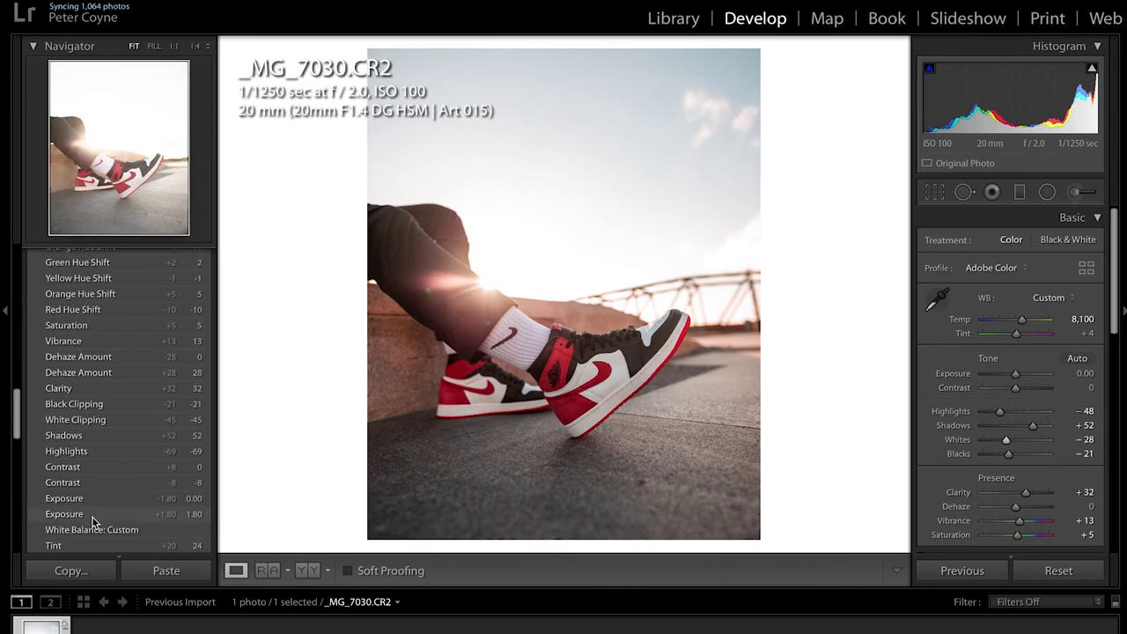
pyautogui.scroll(13, 93, 521)
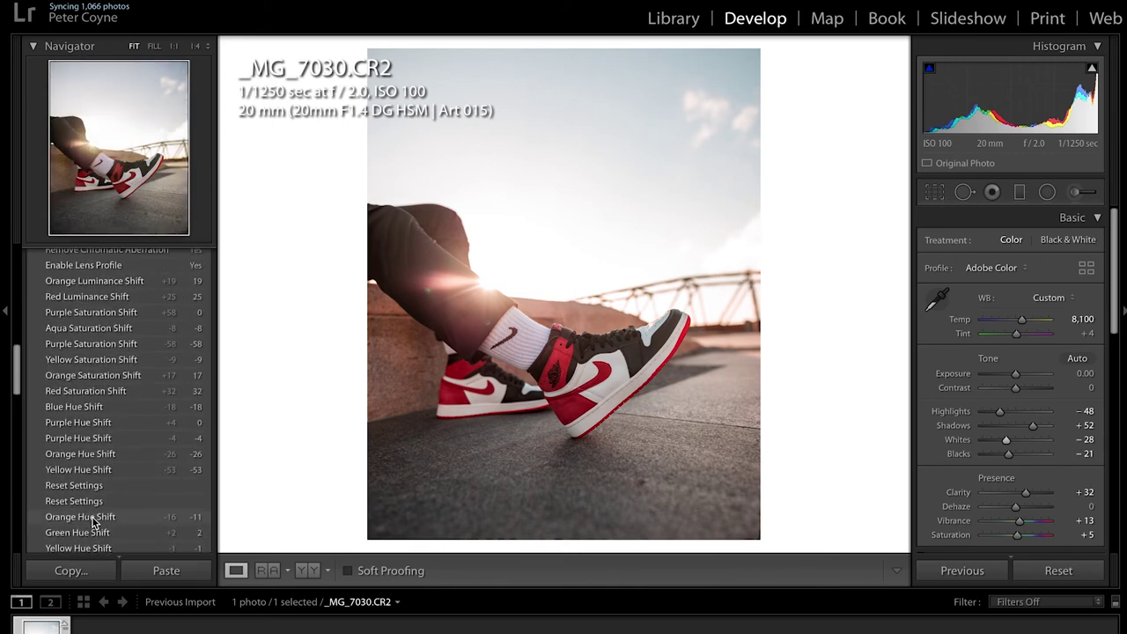
pyautogui.scroll(16, 92, 522)
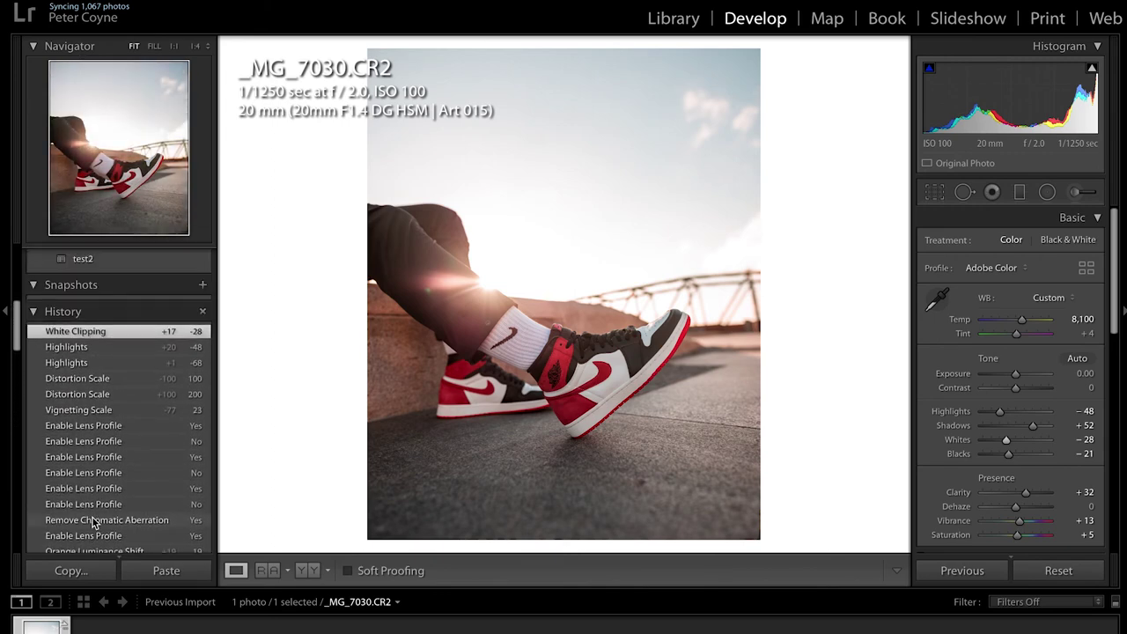
pyautogui.scroll(3, 92, 521)
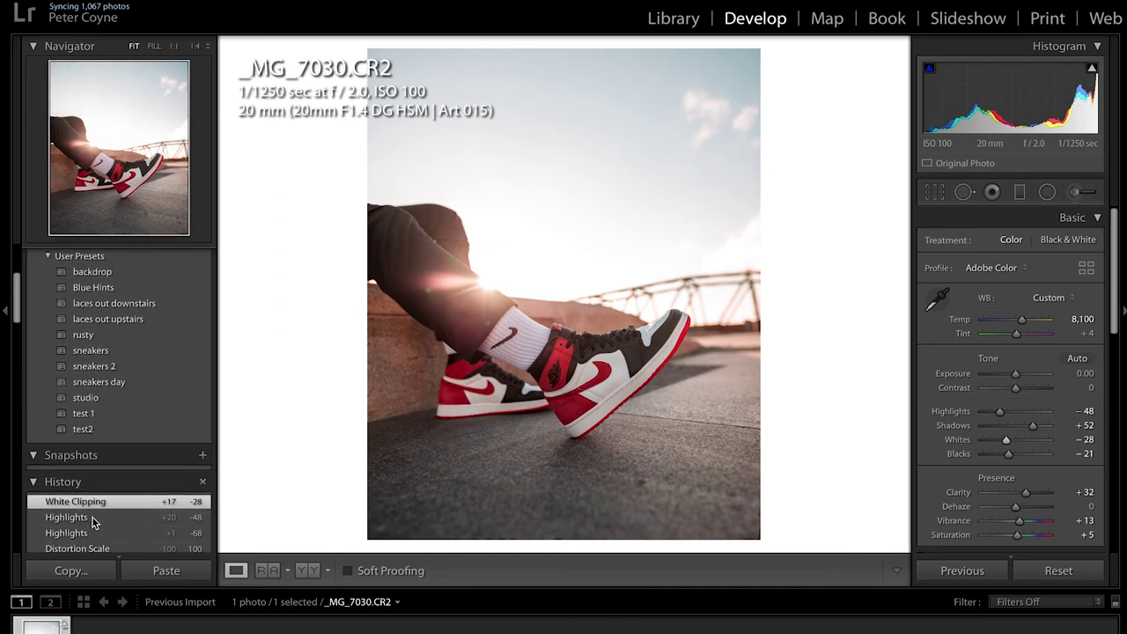
pyautogui.scroll(-6, 93, 521)
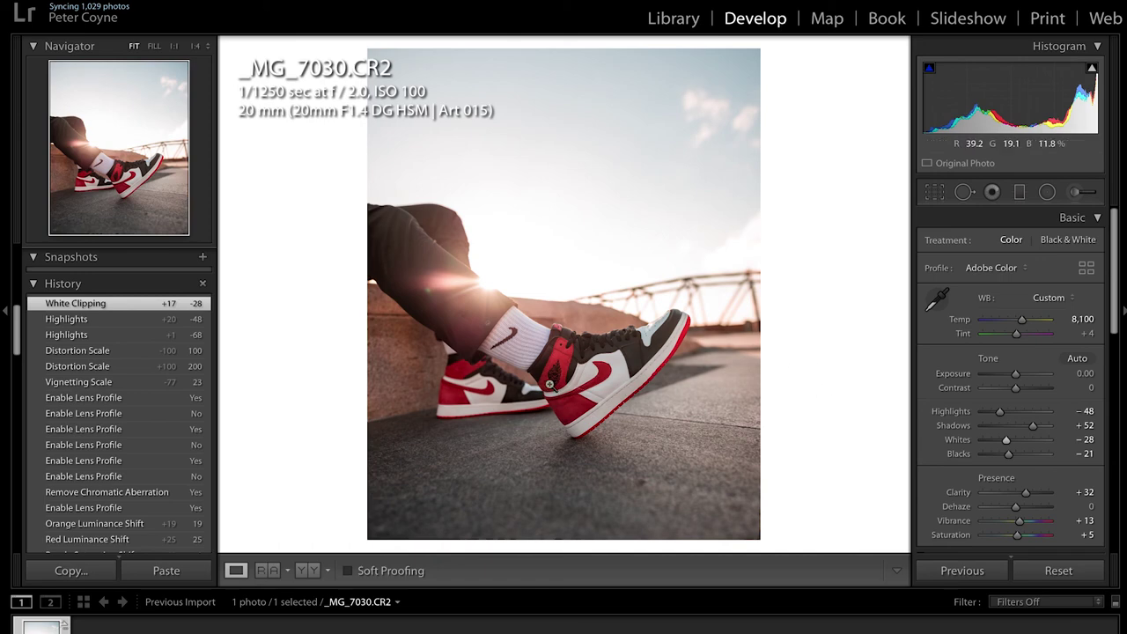
pyautogui.press('\\')
pyautogui.press('\\')
pyautogui.press('\\')
pyautogui.press('\\')
pyautogui.scroll(-1, 1012, 396)
pyautogui.scroll(-3, 1011, 390)
pyautogui.scroll(4, 1011, 391)
# - Open Export for the photo and change the custom file name text to export-496
pyautogui.rightClick(458, 348)
pyautogui.moveTo(580, 615)
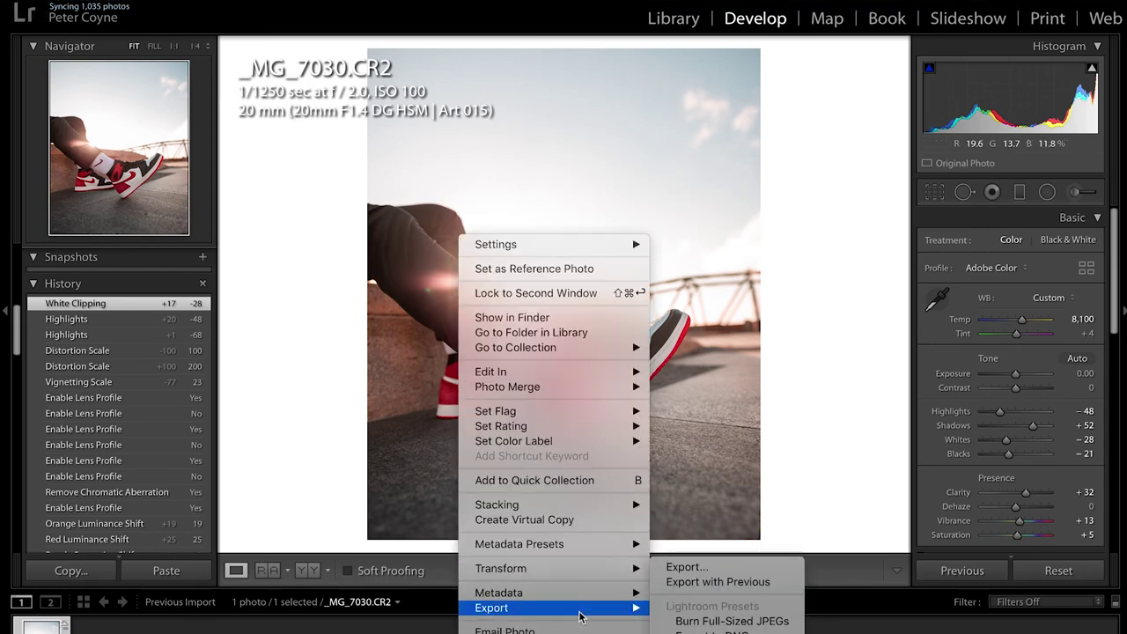
pyautogui.click(680, 568)
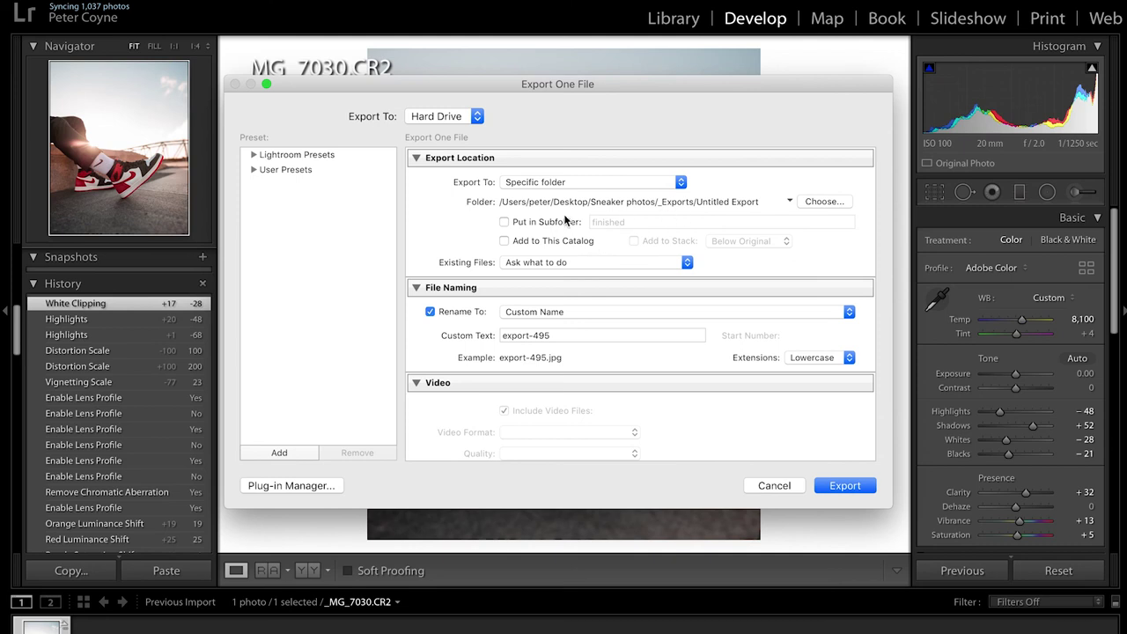
pyautogui.click(562, 335)
pyautogui.click(562, 335)
pyautogui.press('BackSpace')
pyautogui.write('6')
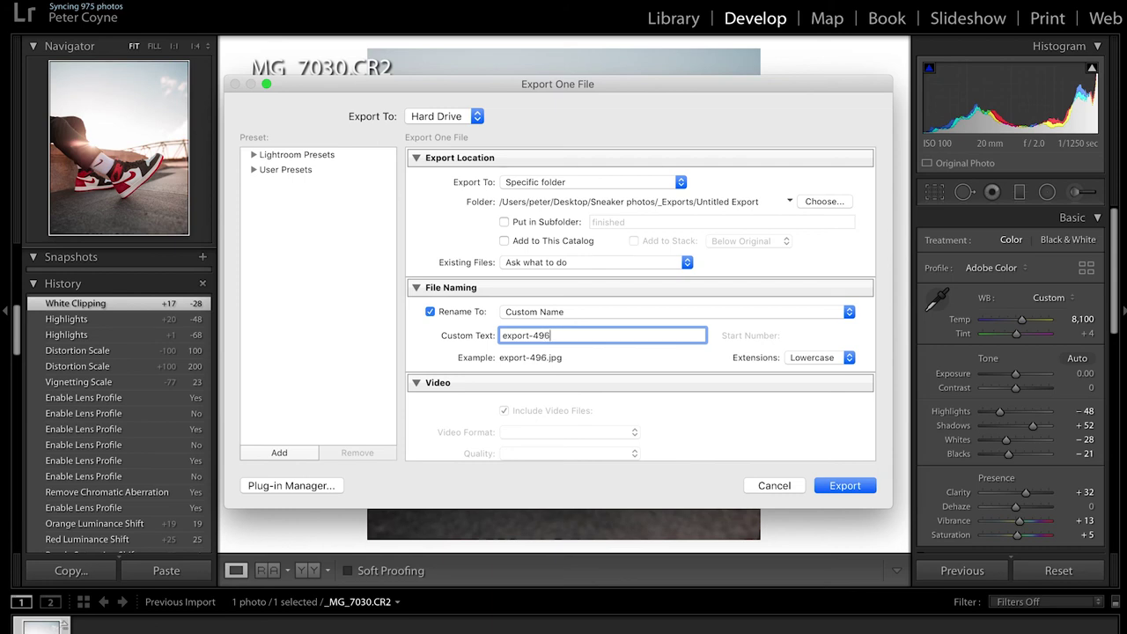
# - Keep JPEG as the image format and Width & Height as the resize-to-fit mode
pyautogui.scroll(-5, 586, 369)
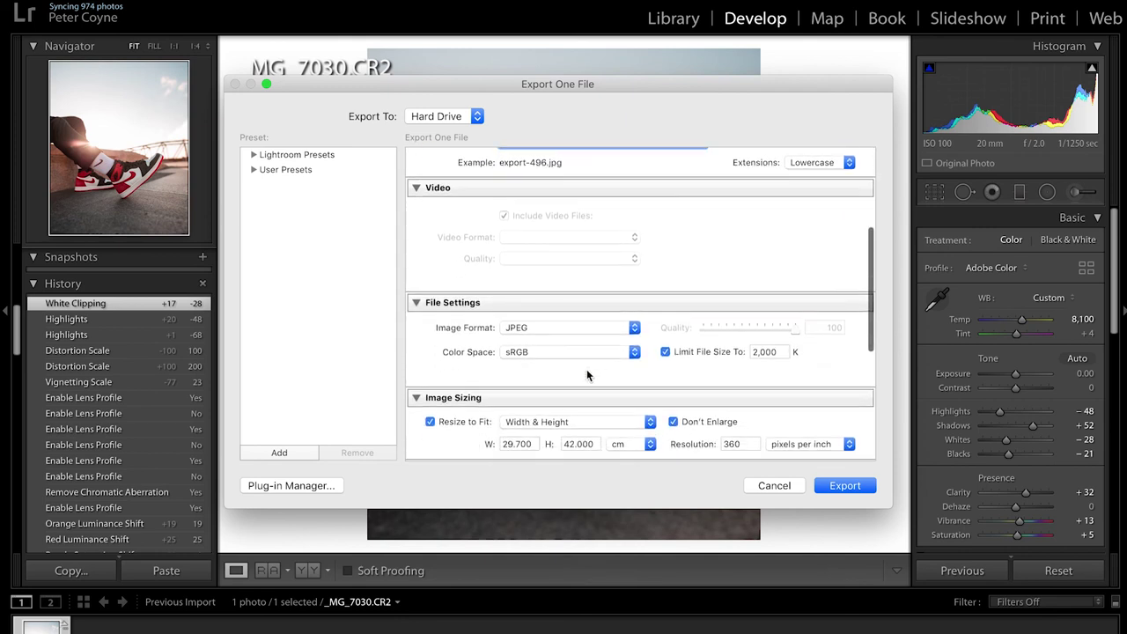
pyautogui.click(557, 328)
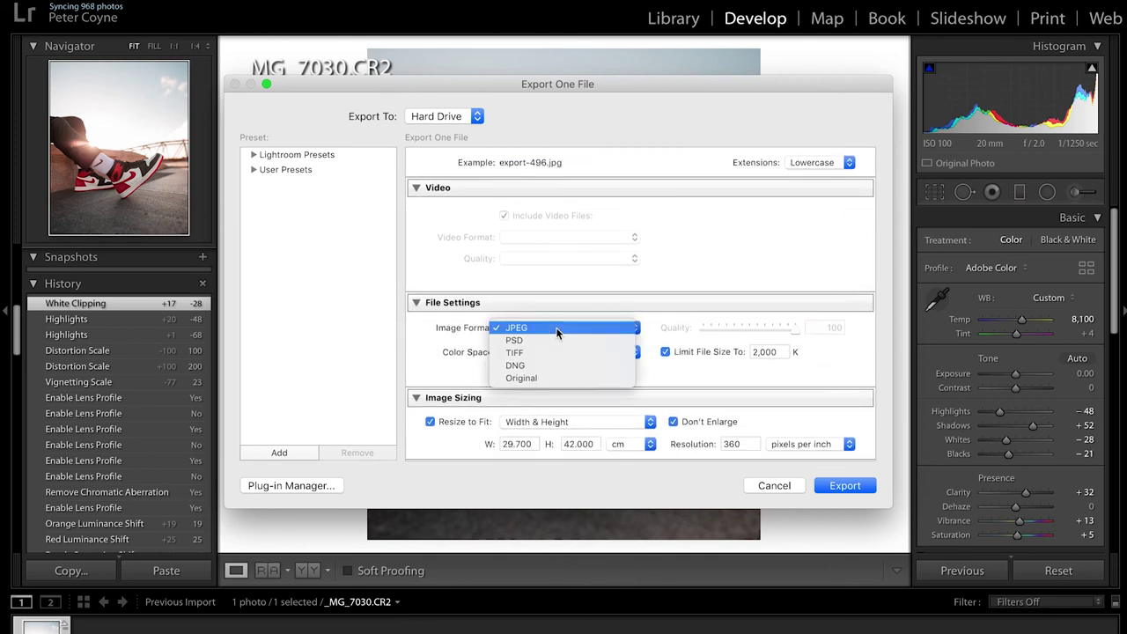
pyautogui.click(556, 329)
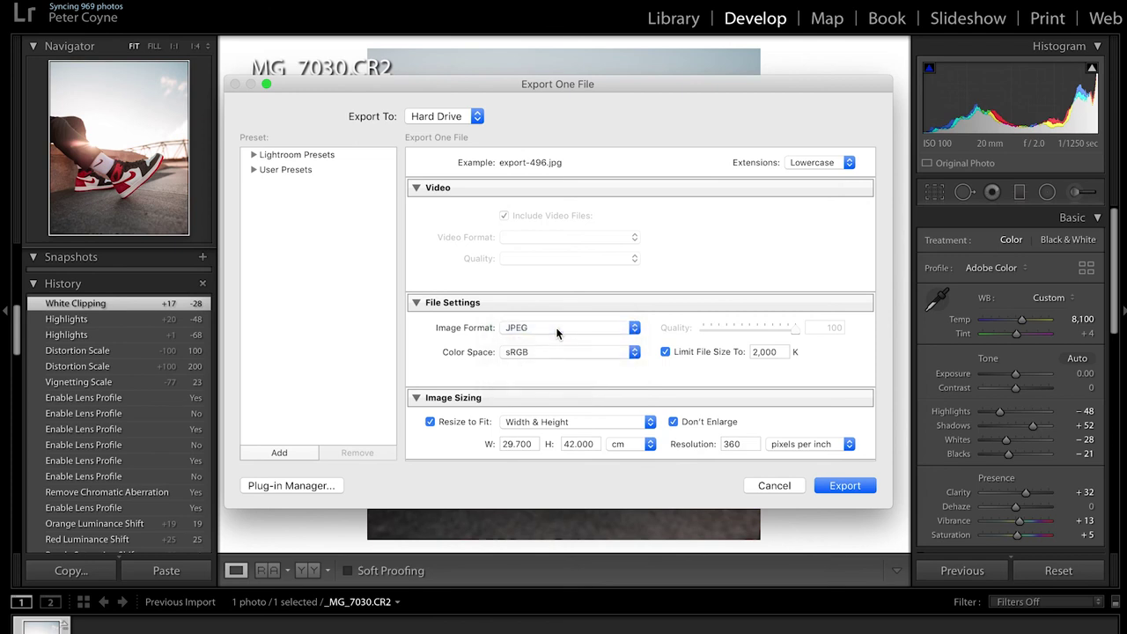
pyautogui.scroll(-3, 555, 327)
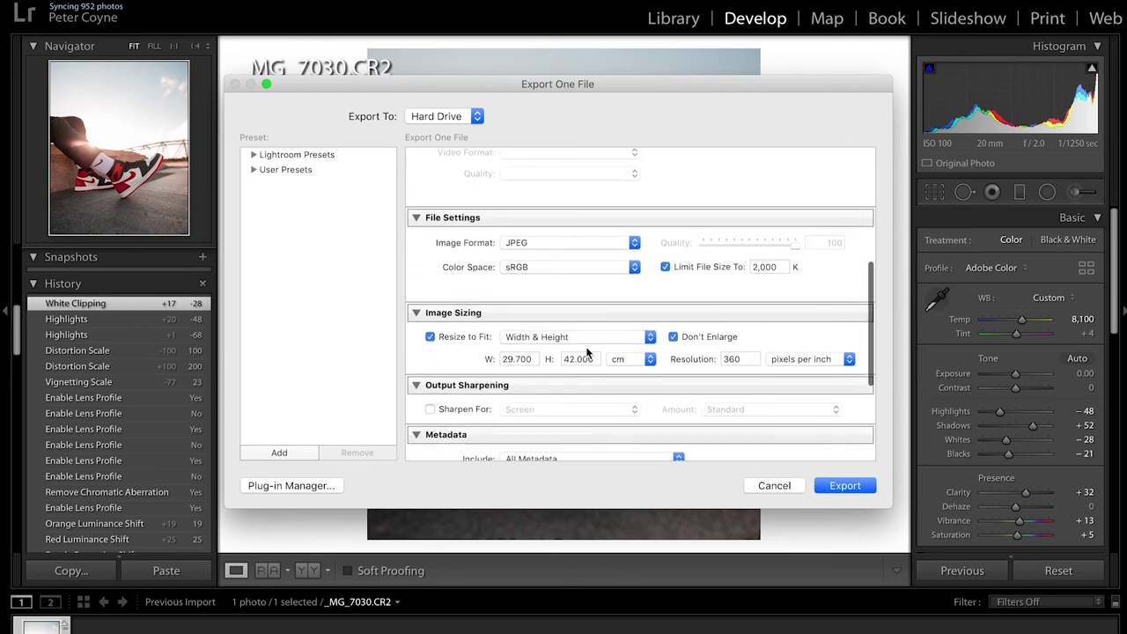
pyautogui.click(644, 340)
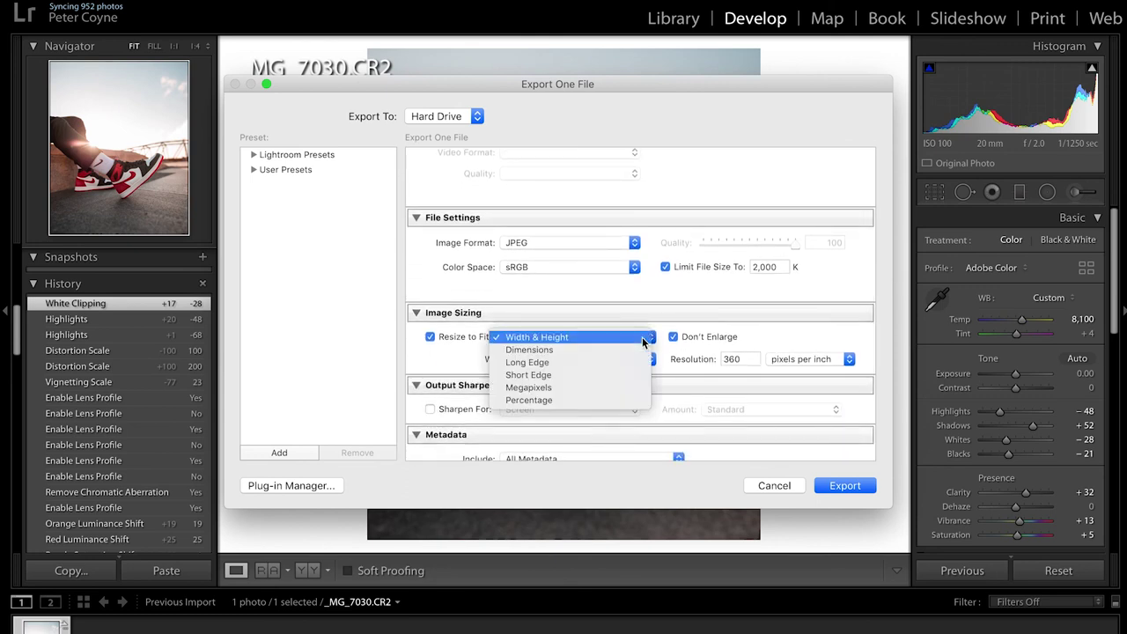
pyautogui.click(620, 335)
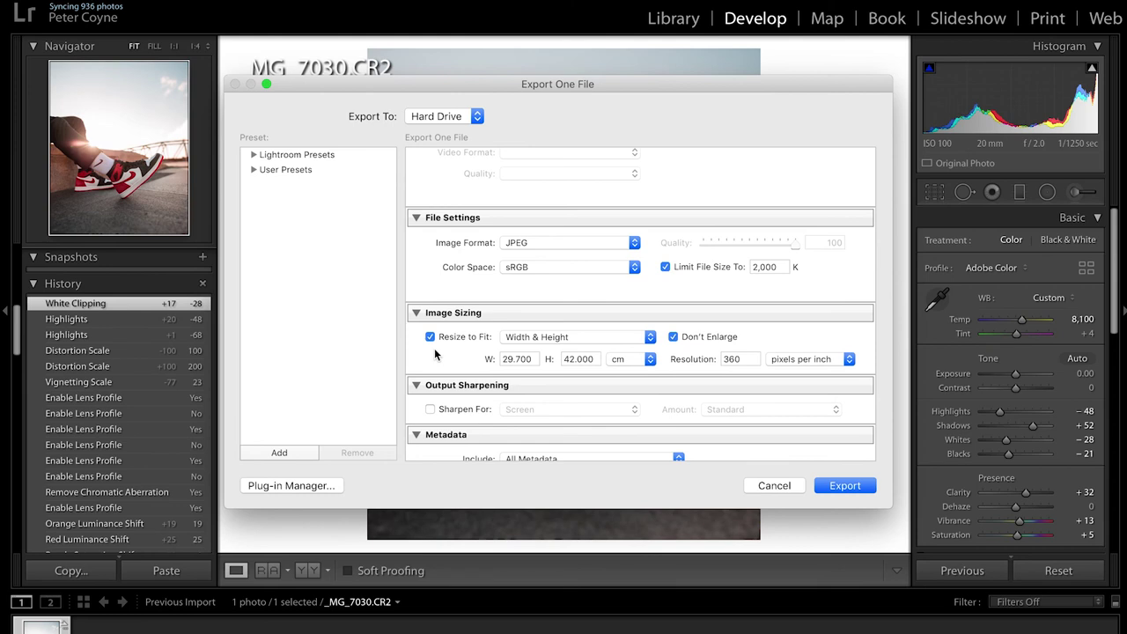
# - Keep resizing enabled, export the photo as export-496.jpg, then switch to the Finder space
pyautogui.scroll(-5, 434, 354)
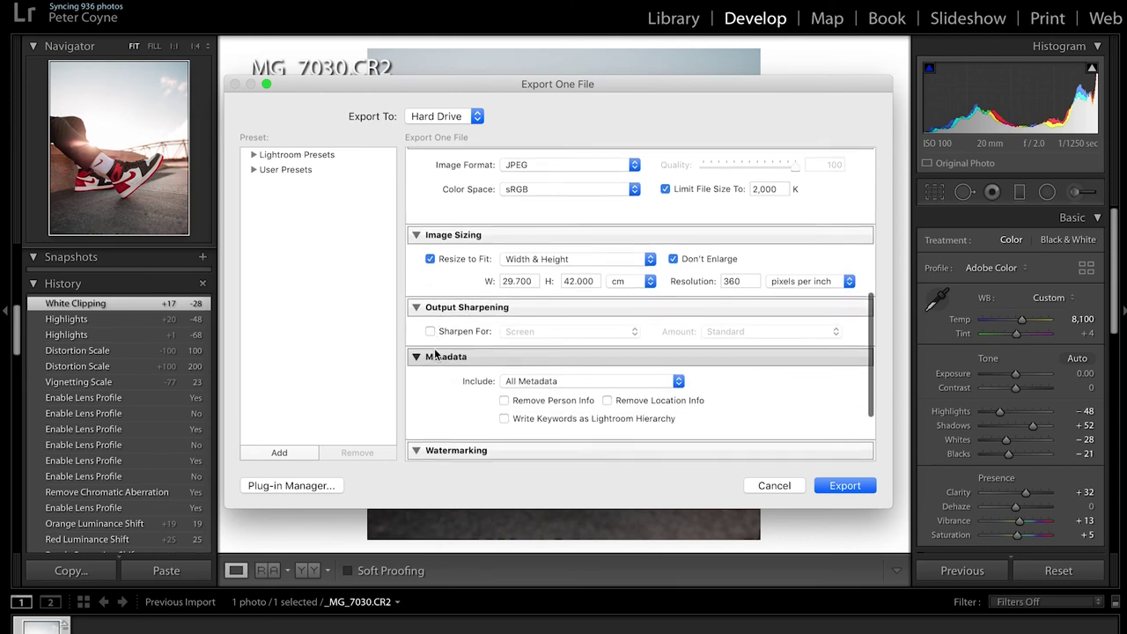
pyautogui.scroll(3, 435, 354)
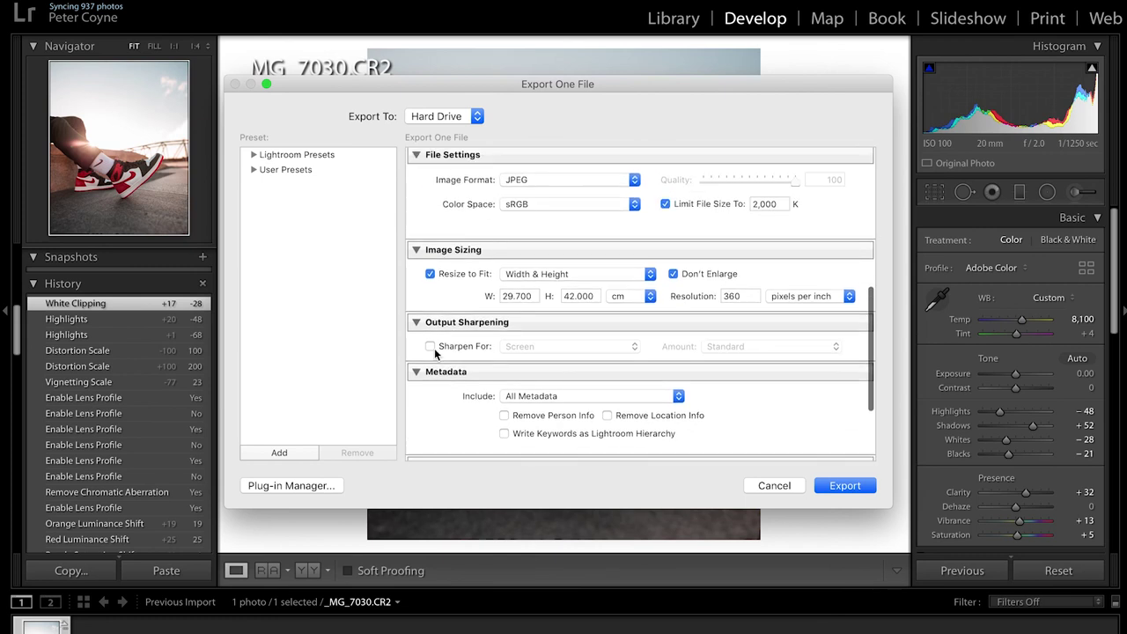
pyautogui.scroll(2, 434, 353)
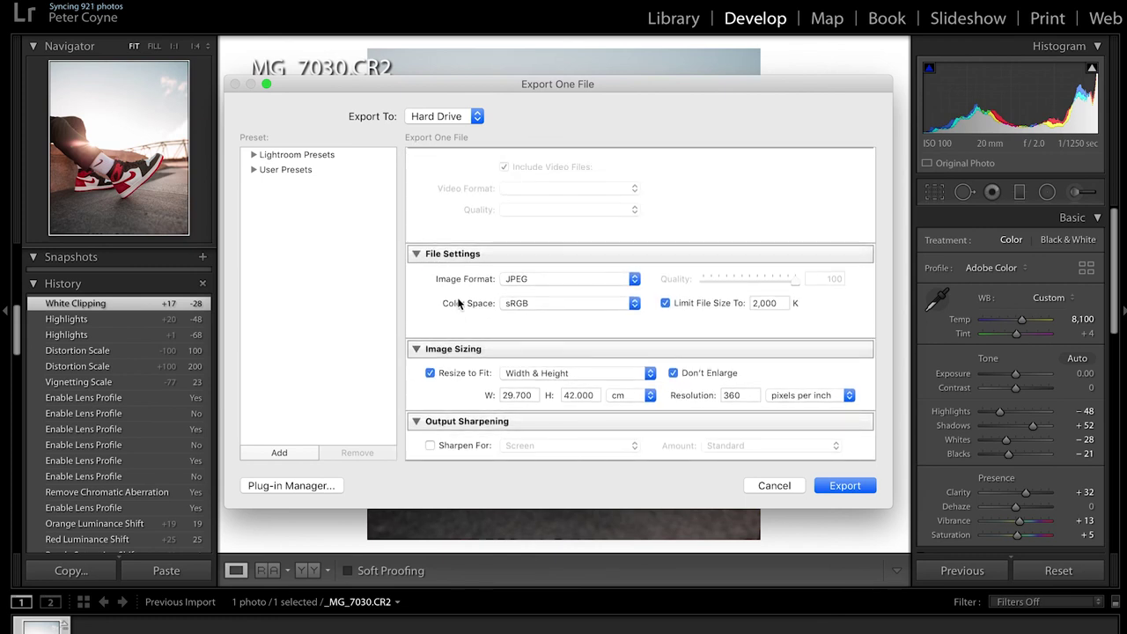
pyautogui.scroll(1, 450, 370)
pyautogui.click(430, 415)
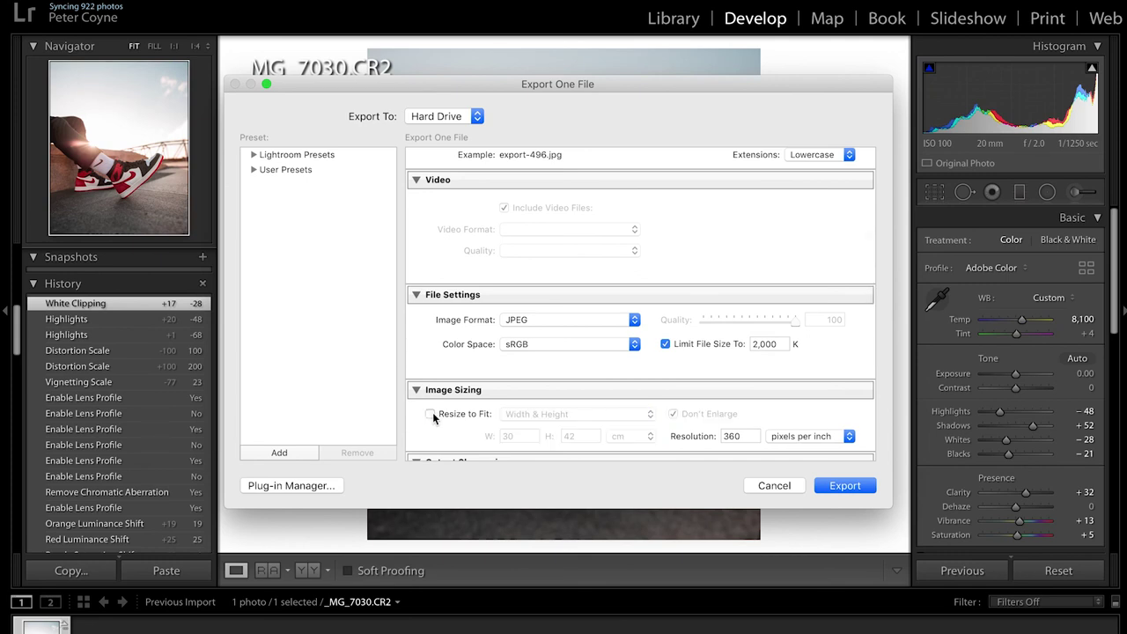
pyautogui.click(431, 414)
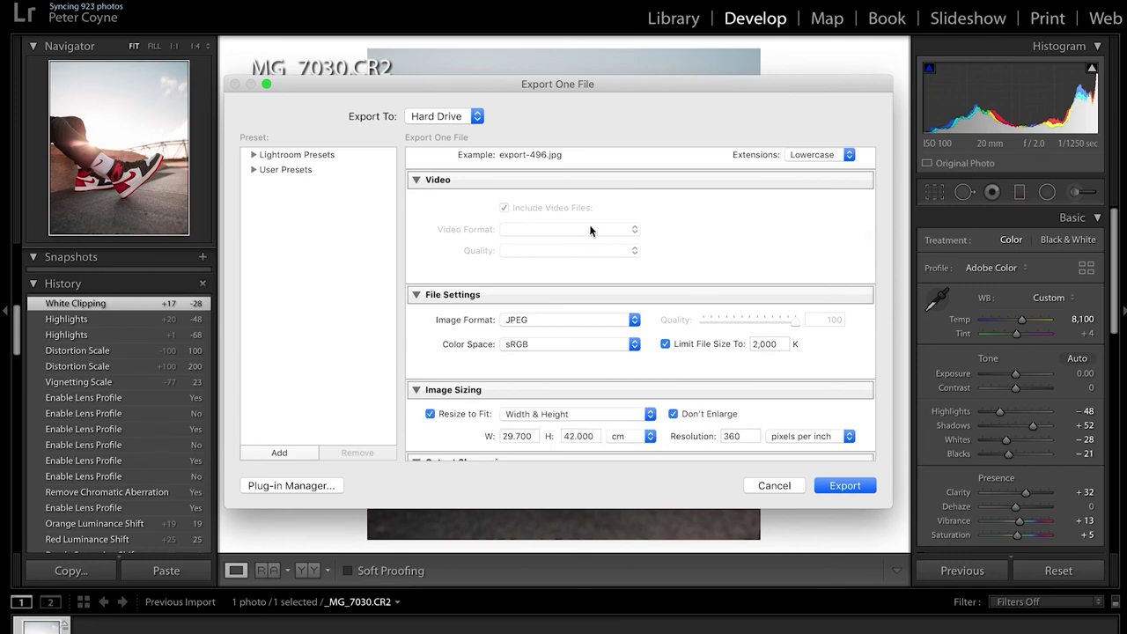
pyautogui.scroll(2, 590, 231)
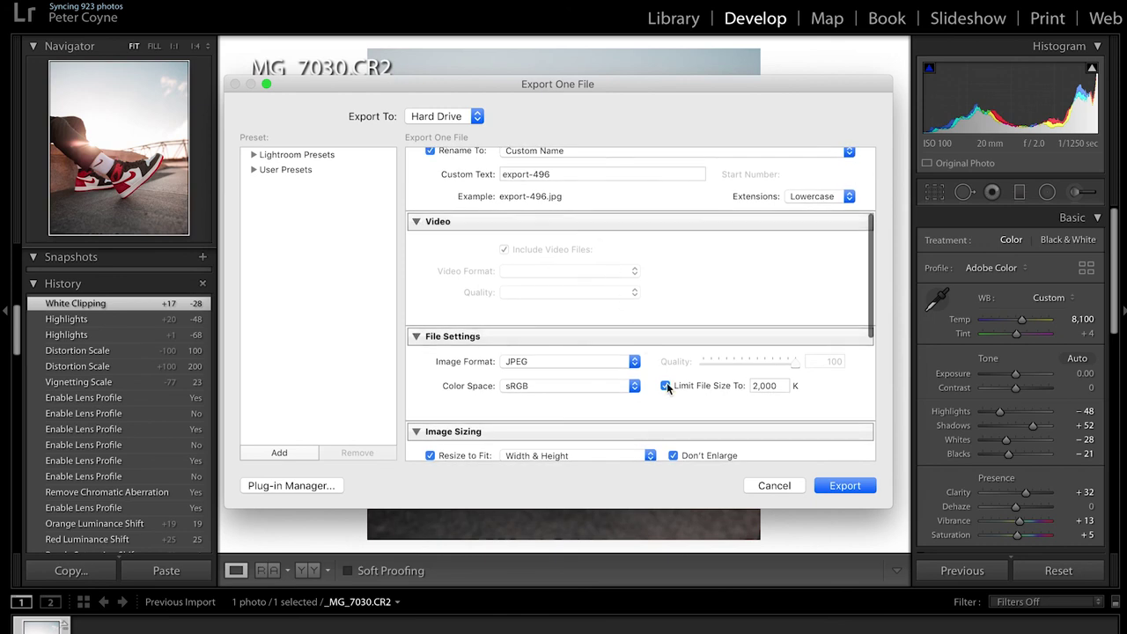
pyautogui.scroll(8, 608, 224)
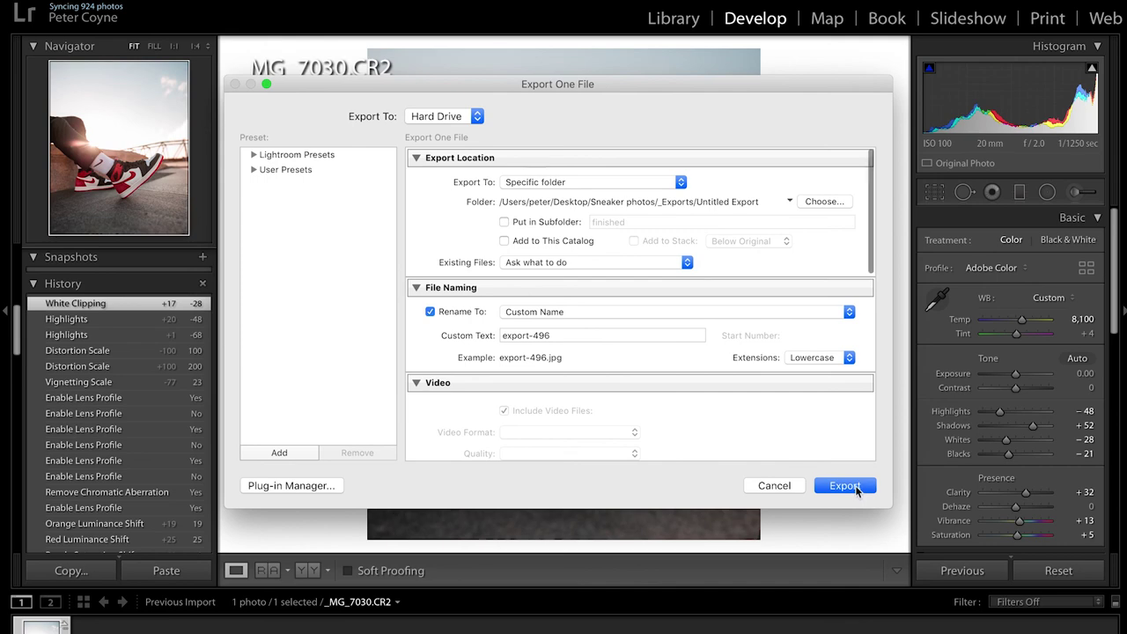
pyautogui.click(845, 485)
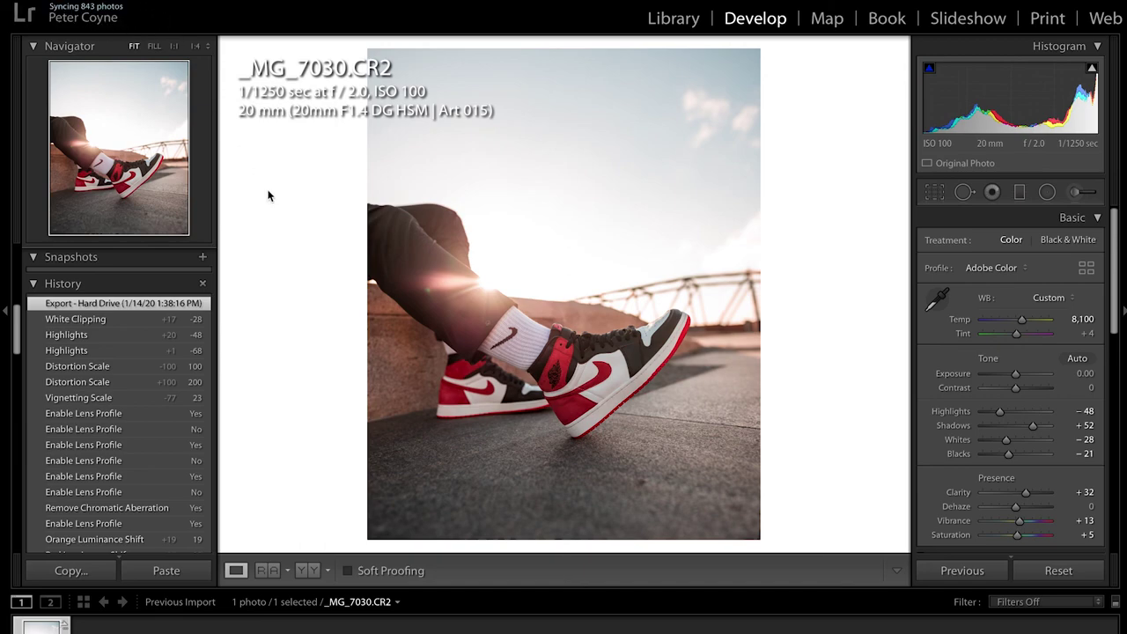
pyautogui.hotkey('ctrl', 'Up')
pyautogui.click(728, 50)
# - Open _Exports > Untitled Export and select export-496.jpg to show its preview and details
pyautogui.scroll(20, 469, 245)
pyautogui.scroll(20, 470, 245)
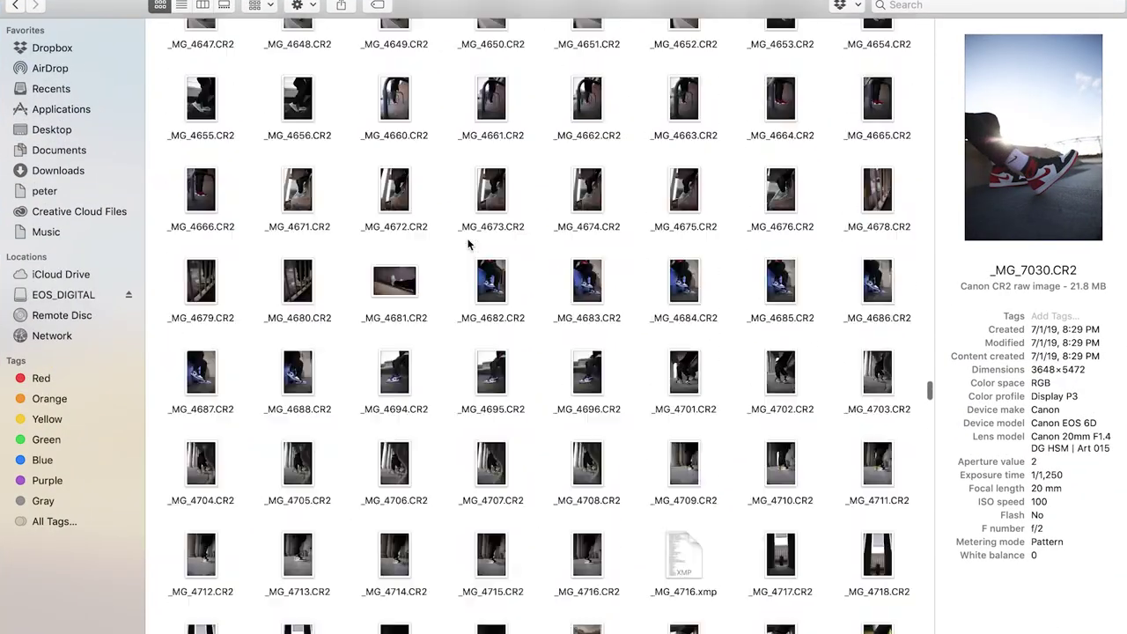
pyautogui.scroll(20, 470, 245)
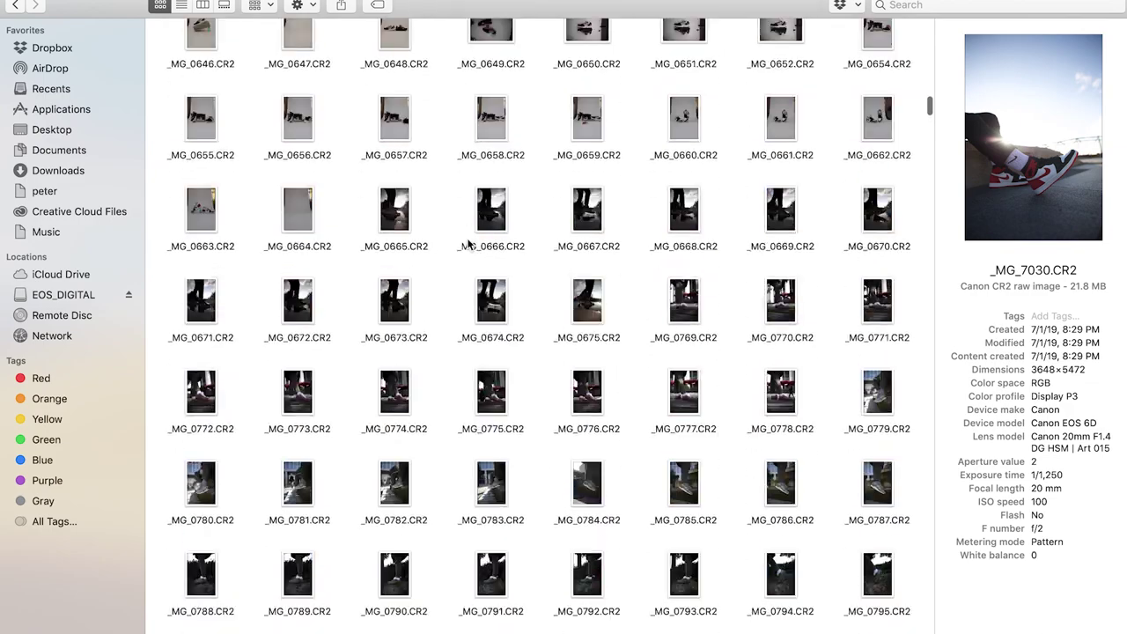
pyautogui.doubleClick(215, 49)
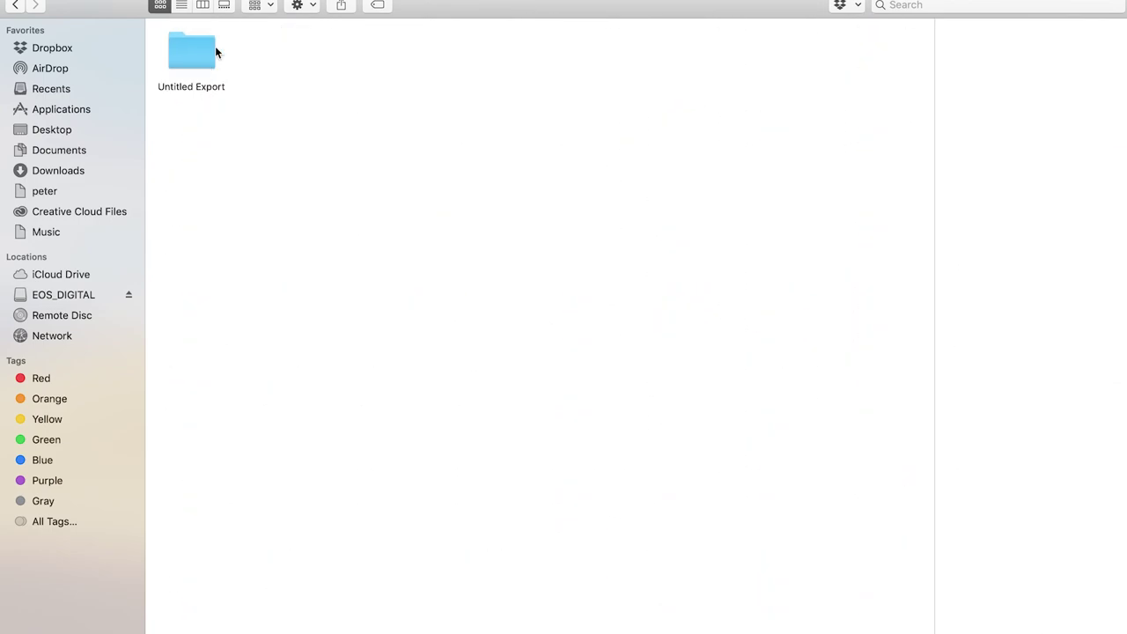
pyautogui.click(202, 51)
pyautogui.doubleClick(203, 51)
pyautogui.scroll(10, 460, 428)
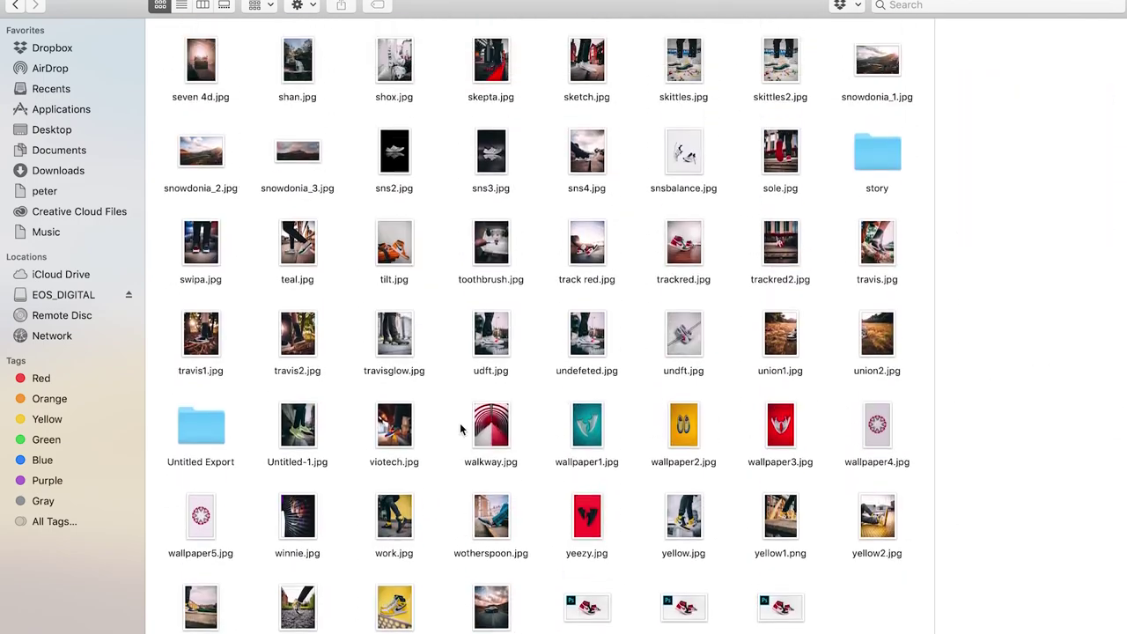
pyautogui.scroll(15, 460, 437)
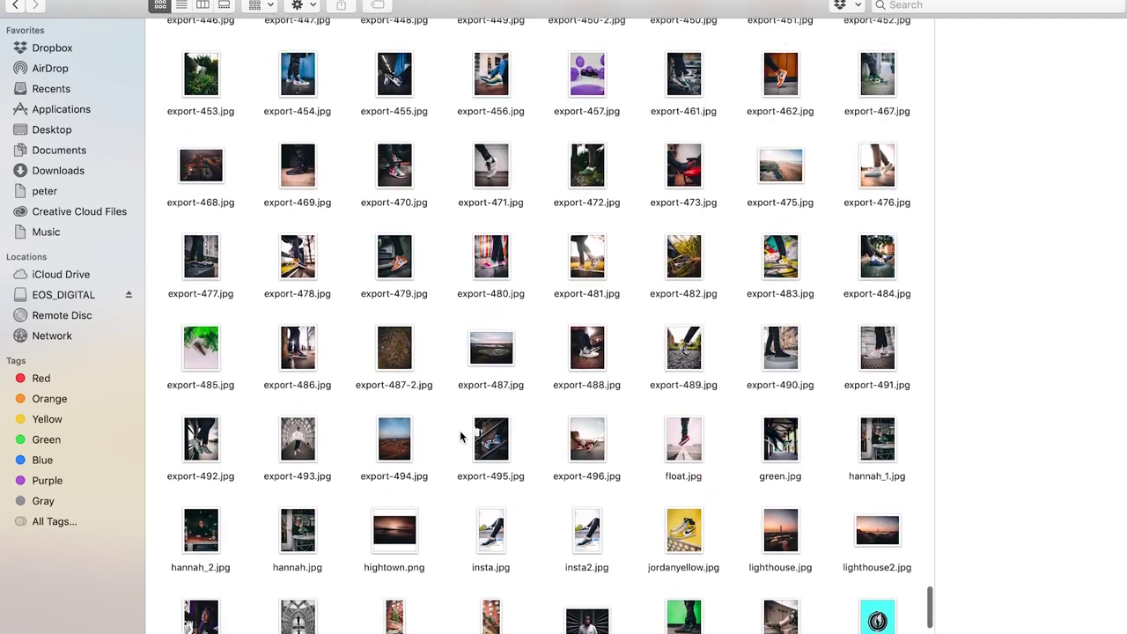
pyautogui.scroll(-5, 460, 436)
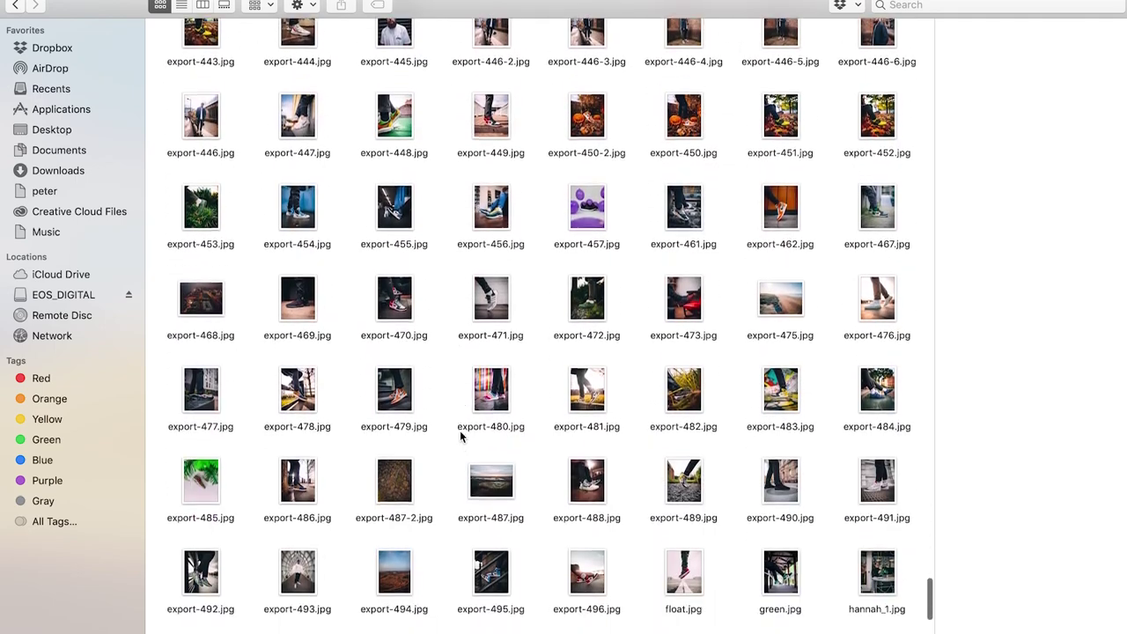
pyautogui.scroll(-3, 460, 437)
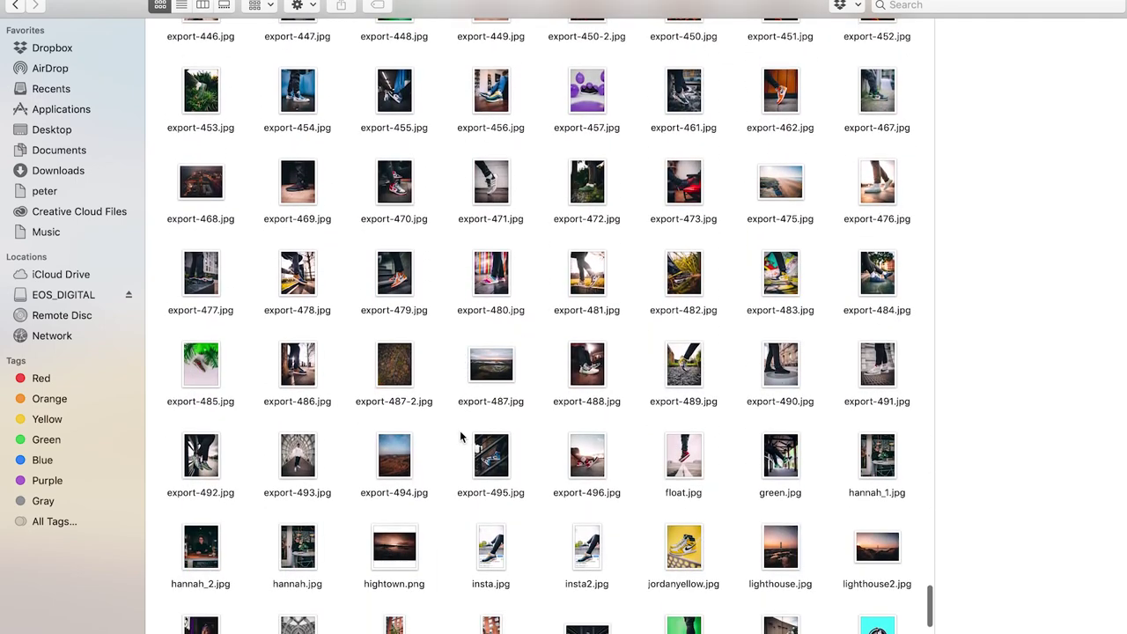
pyautogui.click(578, 428)
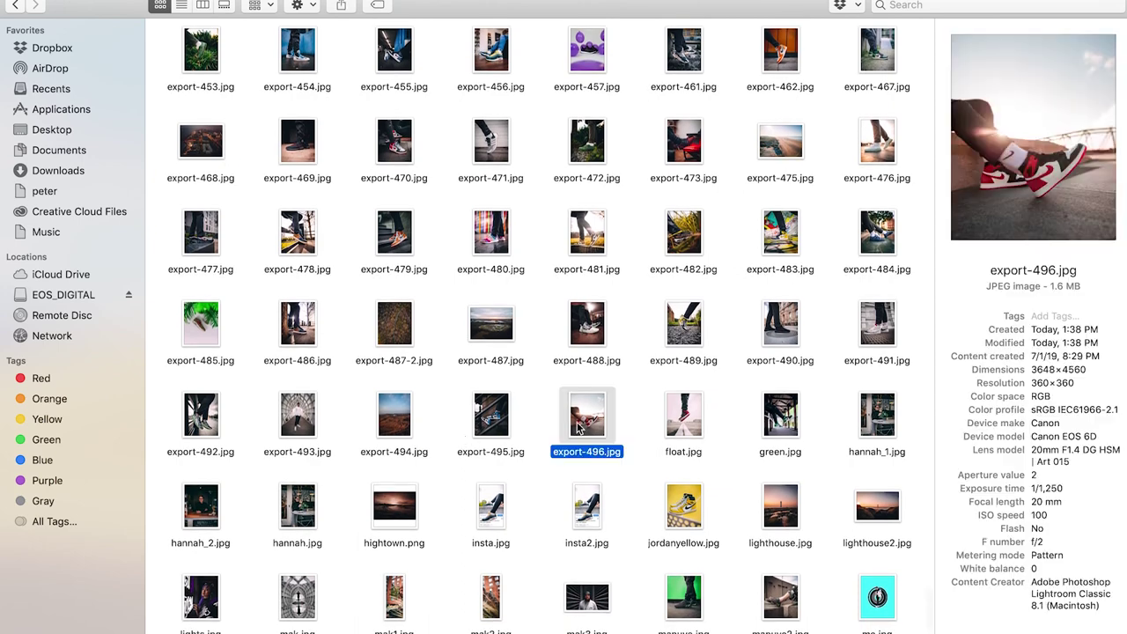
# - Open export-496.jpg in Preview, centre its window and make it full screen
pyautogui.doubleClick(579, 427)
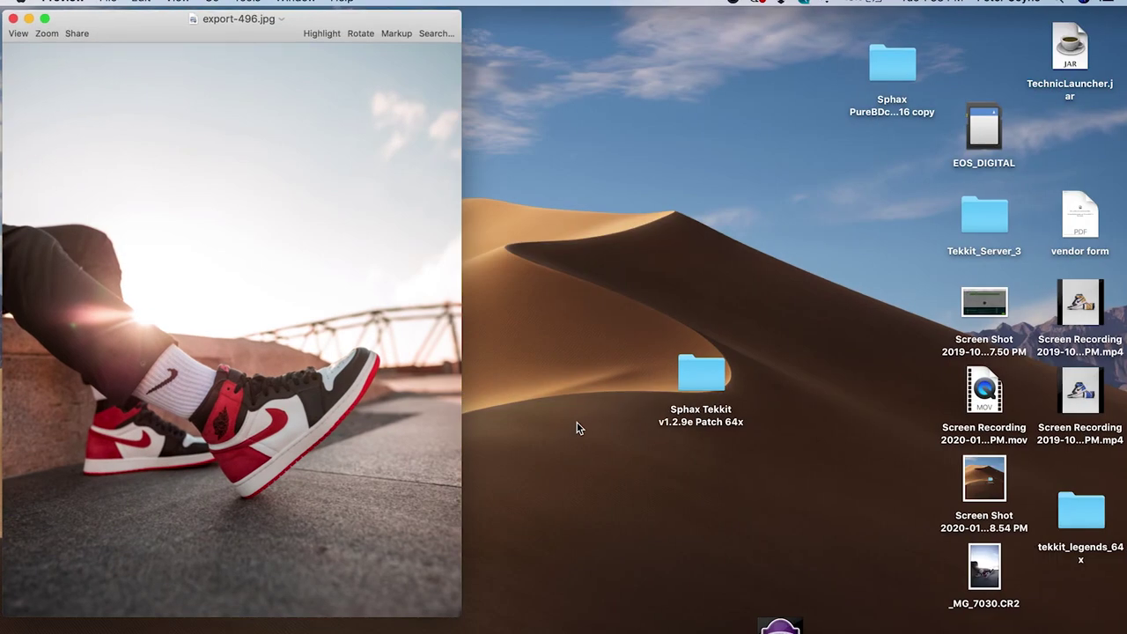
pyautogui.moveTo(317, 20); pyautogui.dragTo(662, 26)
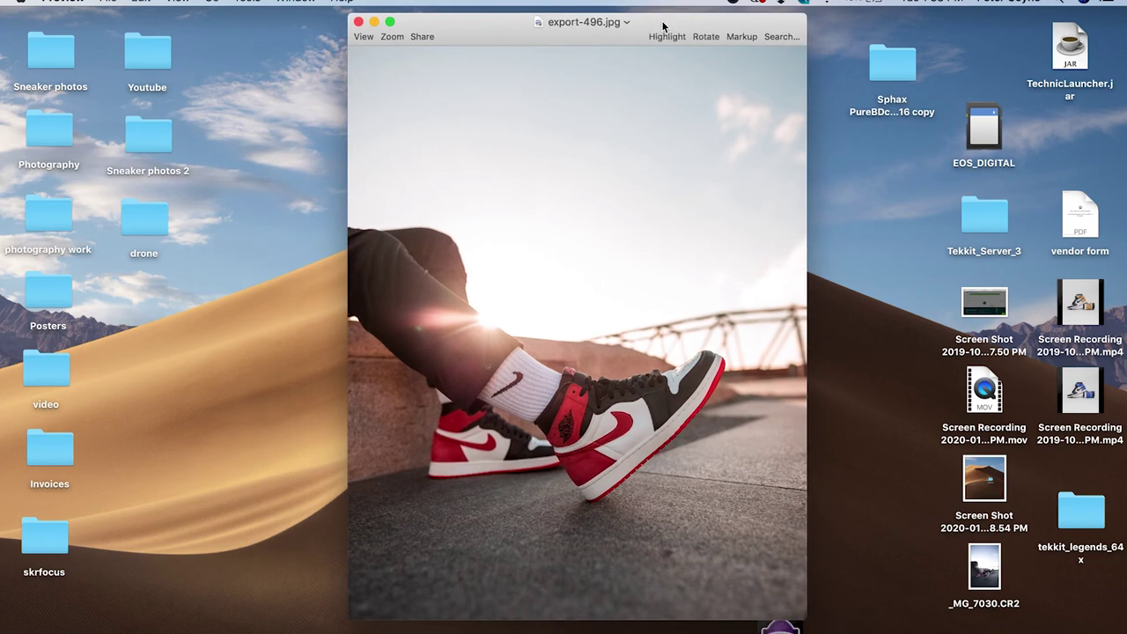
pyautogui.click(390, 21)
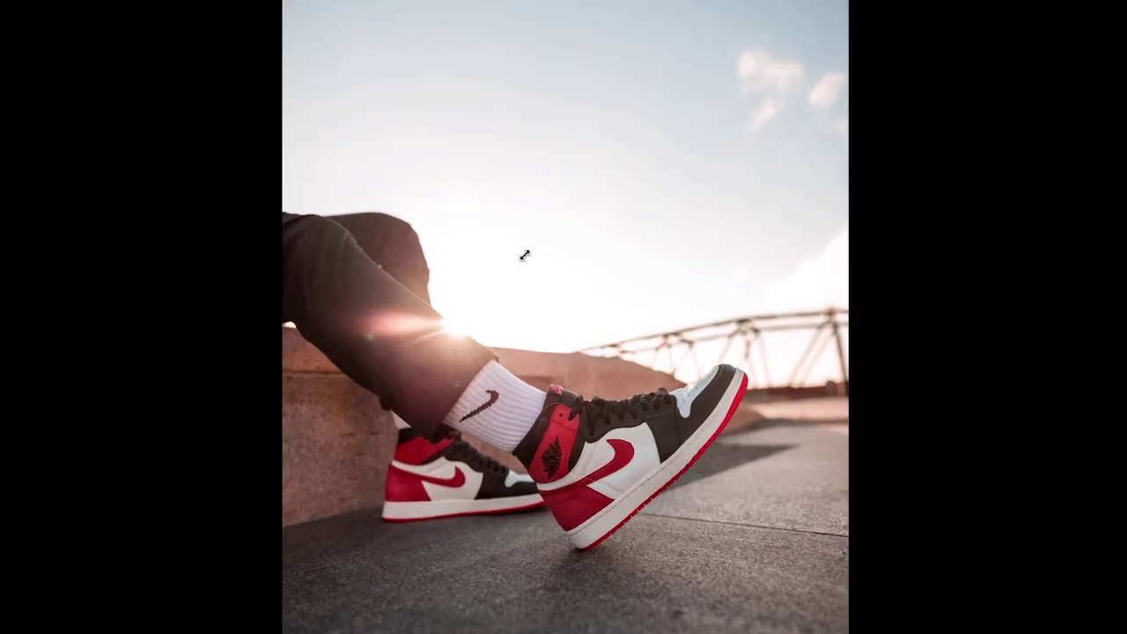